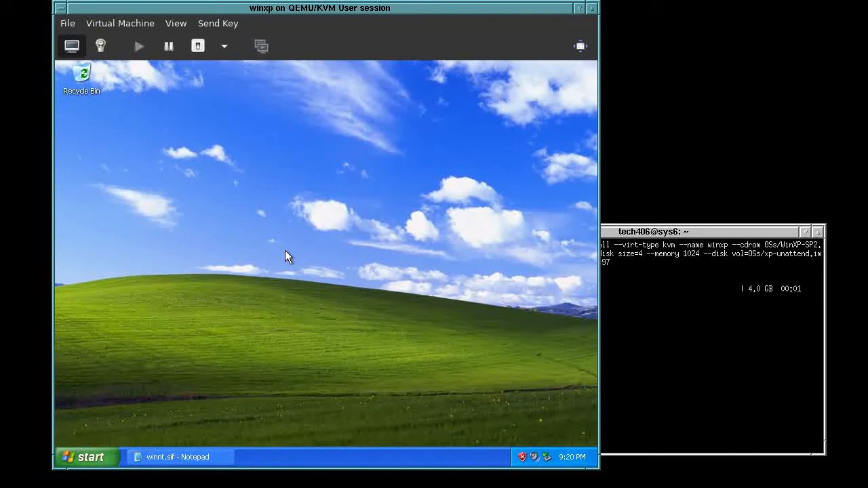
Step: Open Computer Management for this computer and display its Device Manager
click(101, 458)
right_click(243, 265)
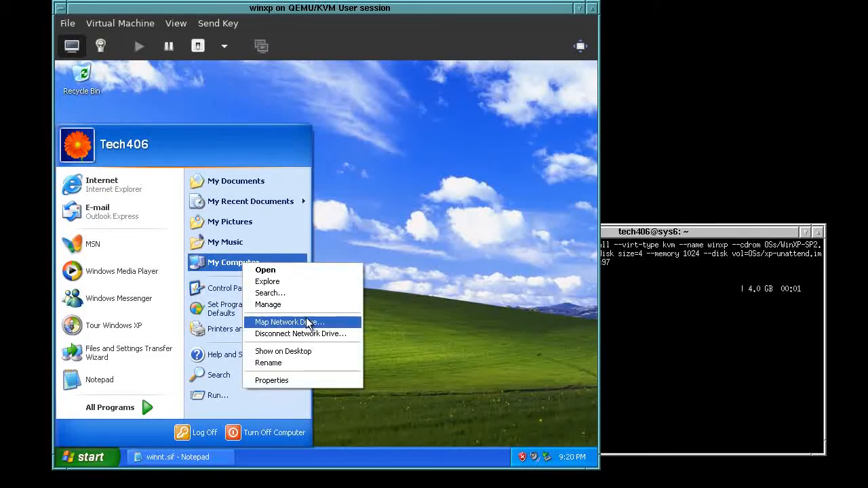
click(301, 306)
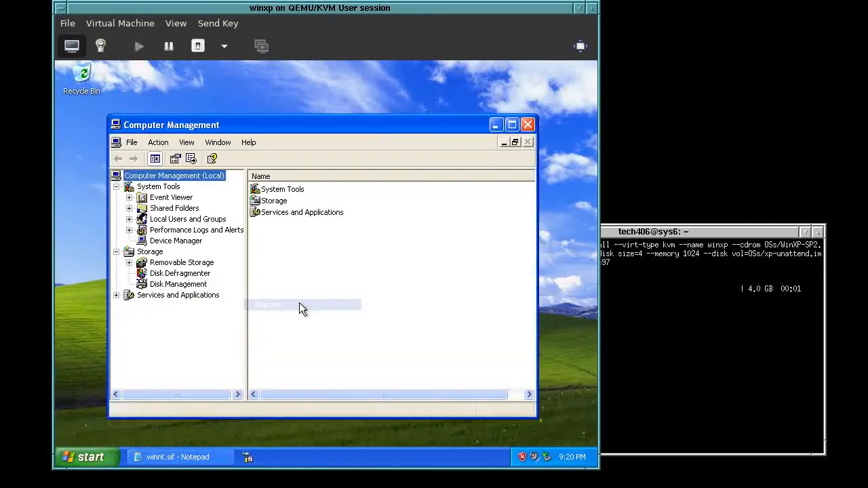
click(181, 242)
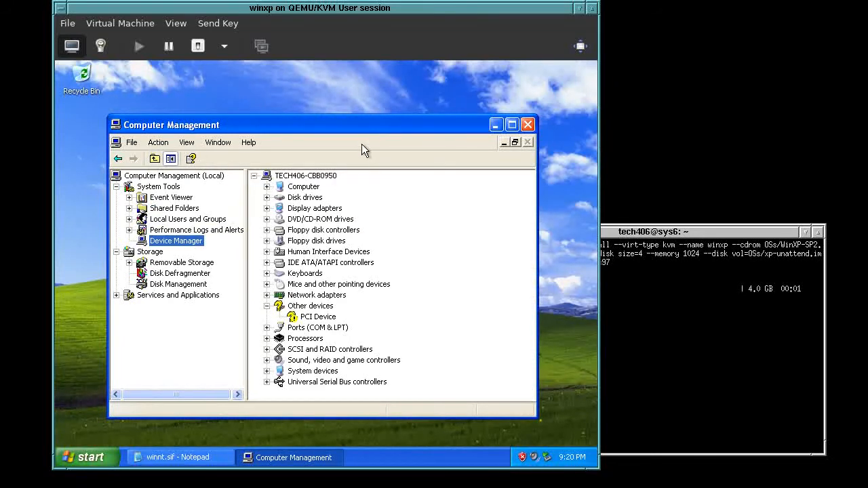
drag(356, 131, 352, 123)
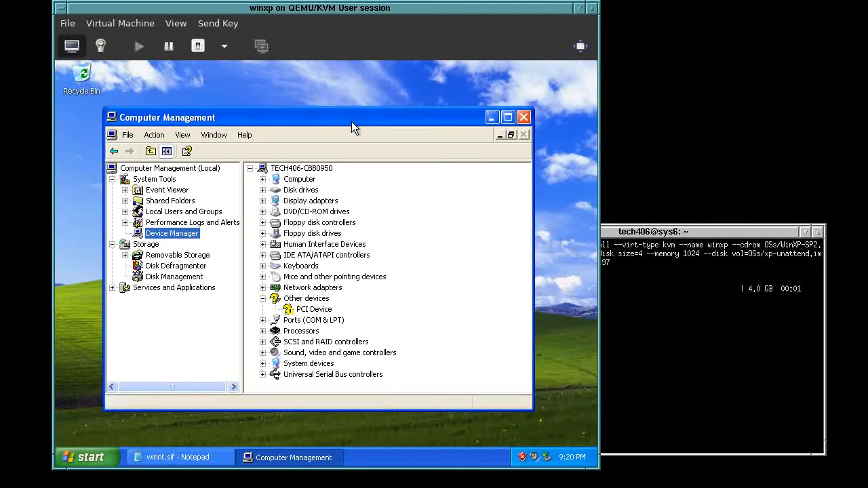
Step: Examine the devices listed under Disk drives and IDE ATA/ATAPI controllers in Device Manager
click(263, 190)
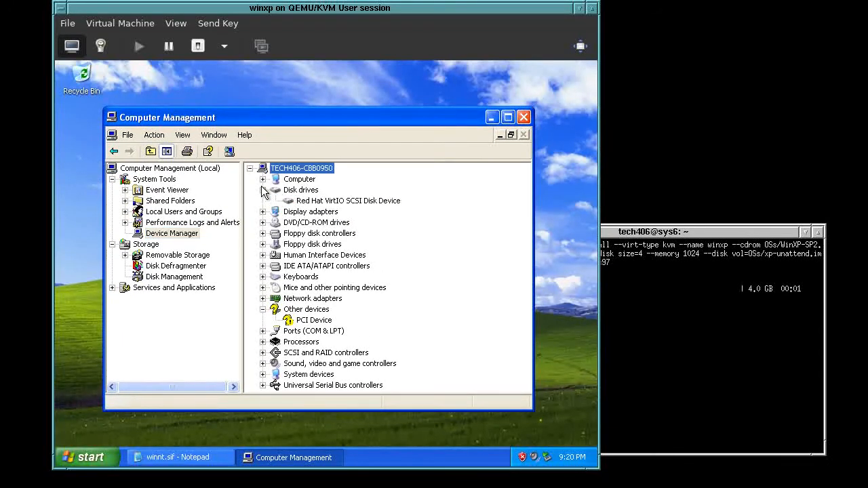
click(357, 202)
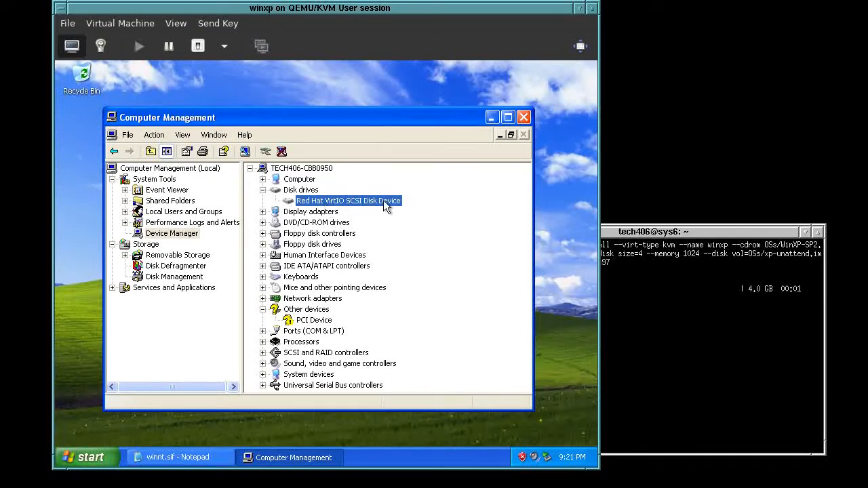
click(263, 266)
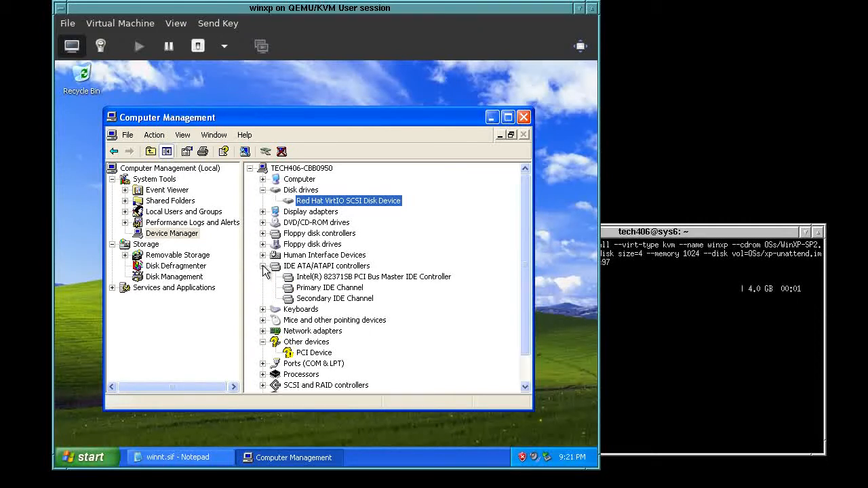
click(350, 278)
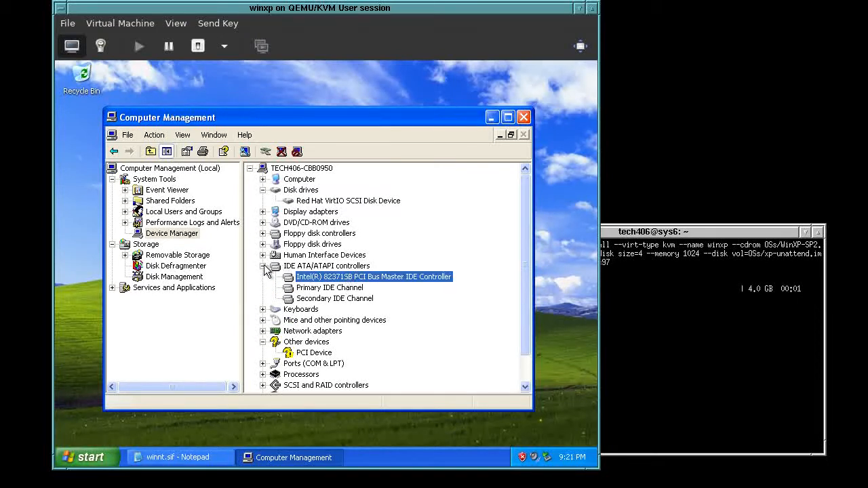
click(263, 267)
click(360, 204)
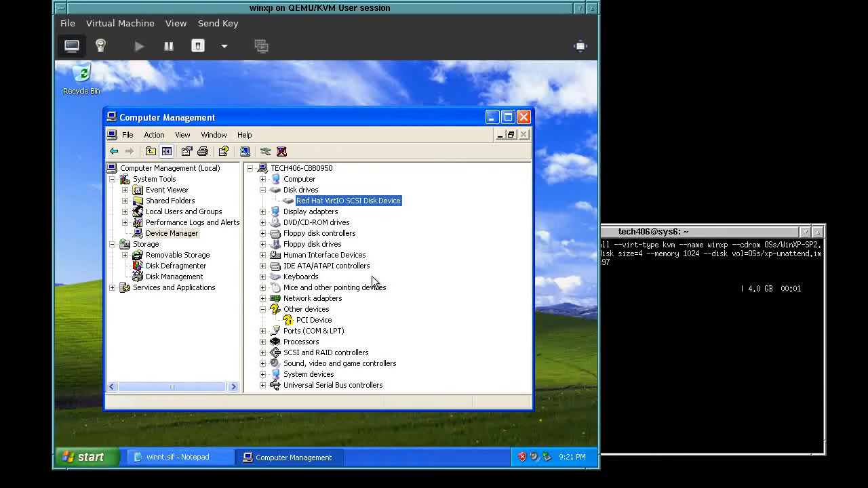
Step: Examine the devices listed under Network adapters and Display adapters
click(262, 298)
click(376, 311)
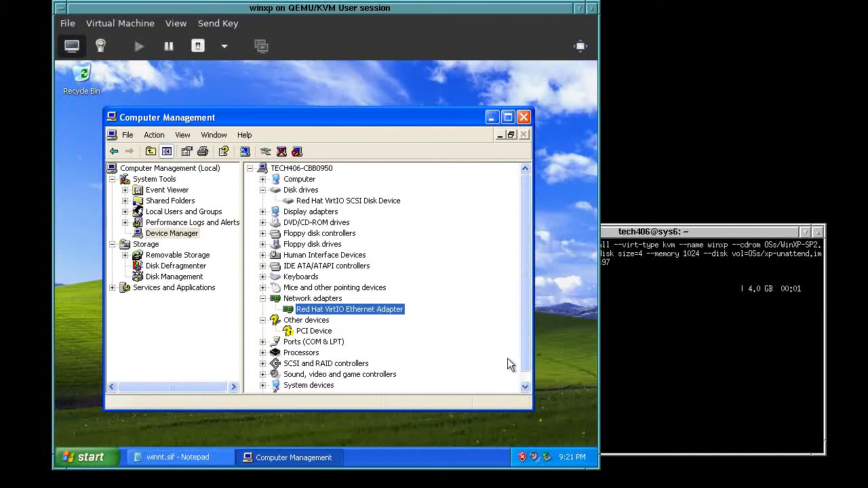
click(524, 383)
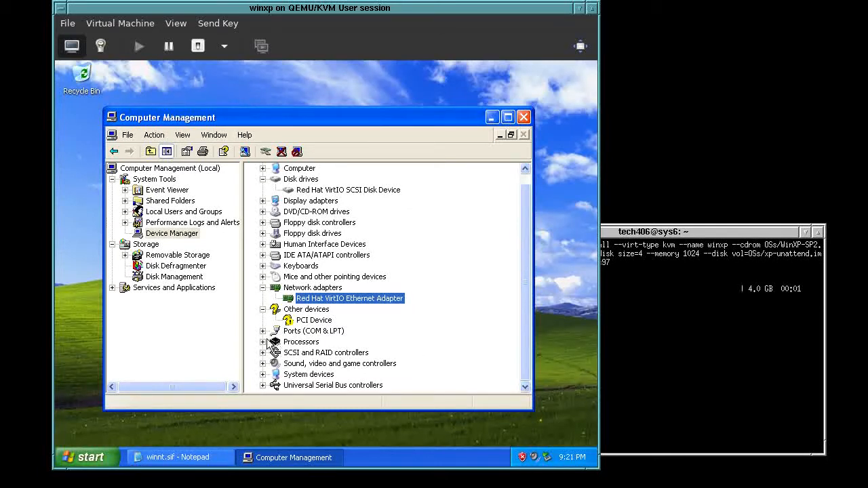
click(262, 201)
click(335, 212)
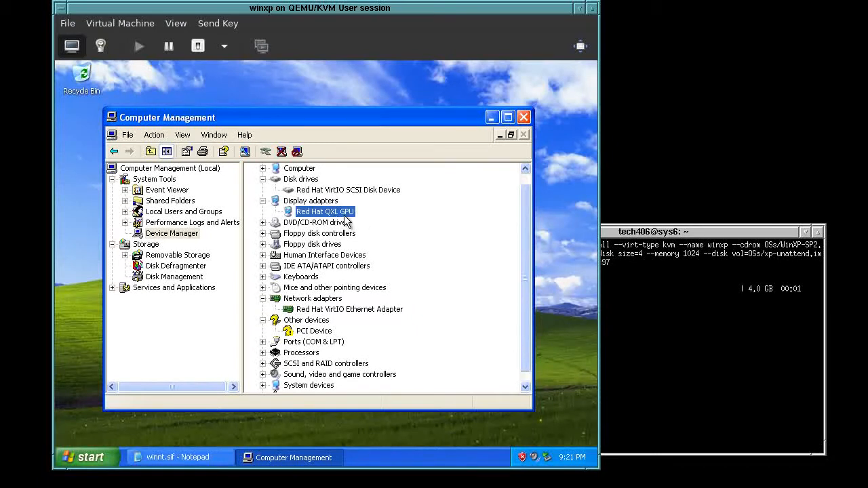
Step: Examine the audio controller listed under Sound, video and game controllers
click(525, 387)
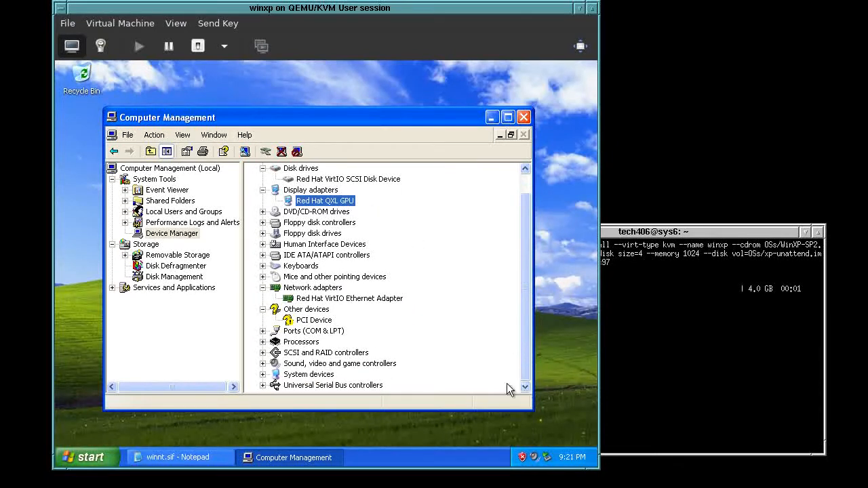
click(262, 363)
click(262, 364)
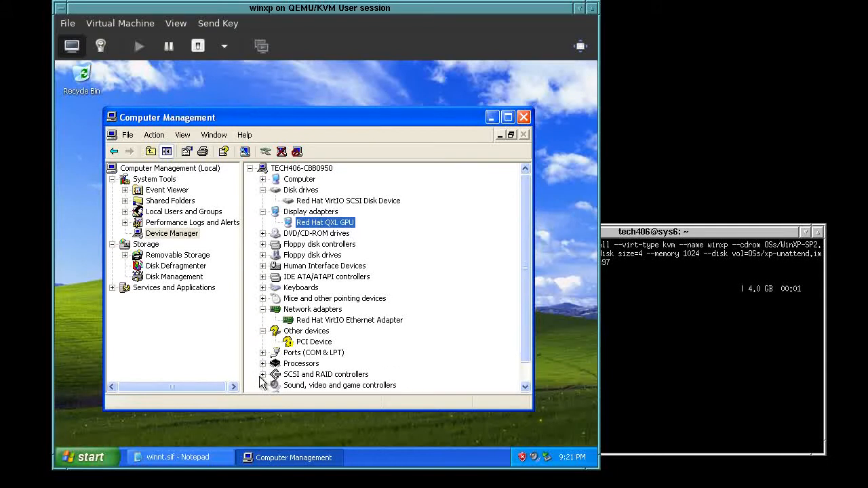
click(262, 385)
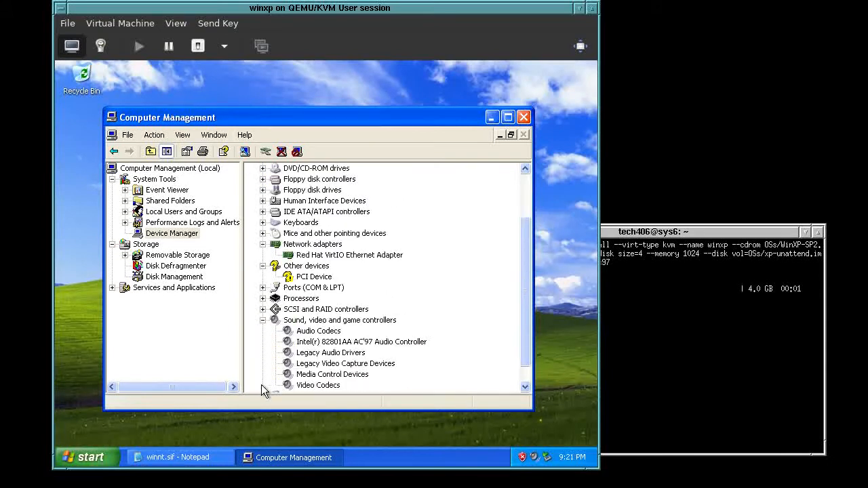
click(351, 343)
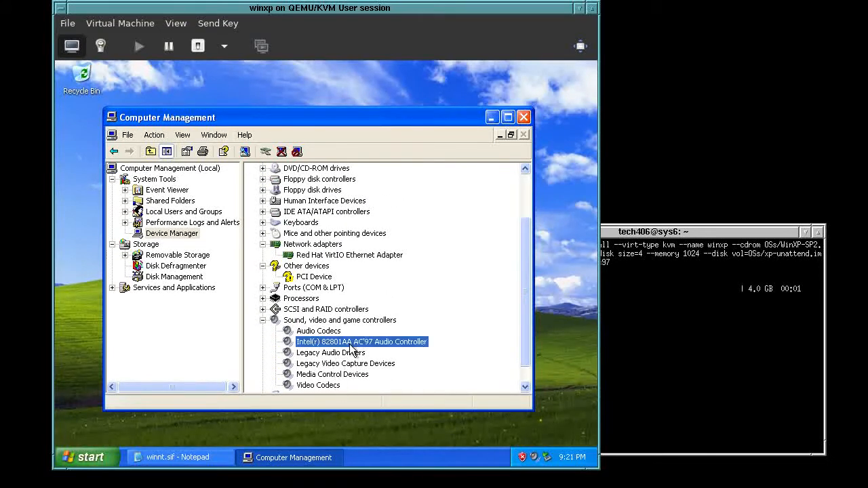
click(522, 388)
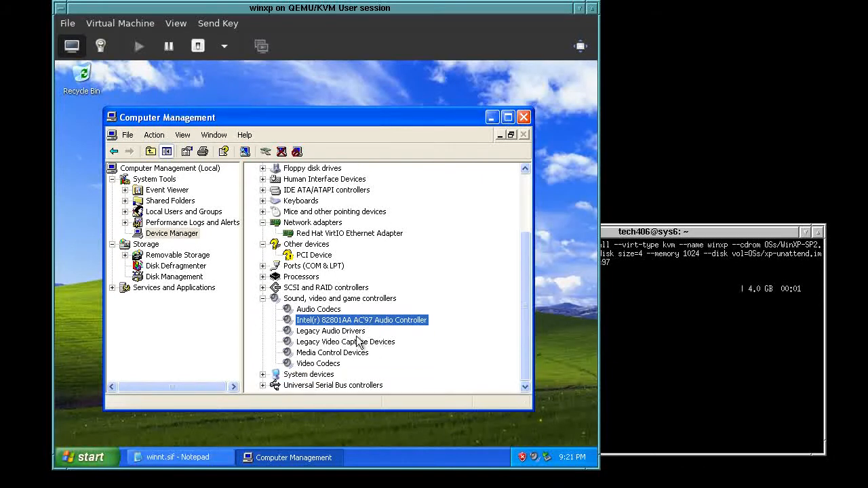
Step: Check the unknown PCI Device under Other devices and close Computer Management
click(526, 200)
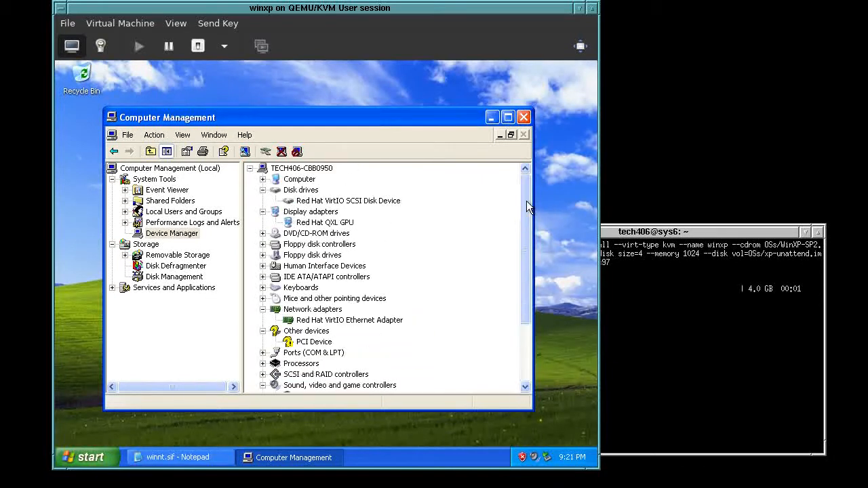
click(315, 342)
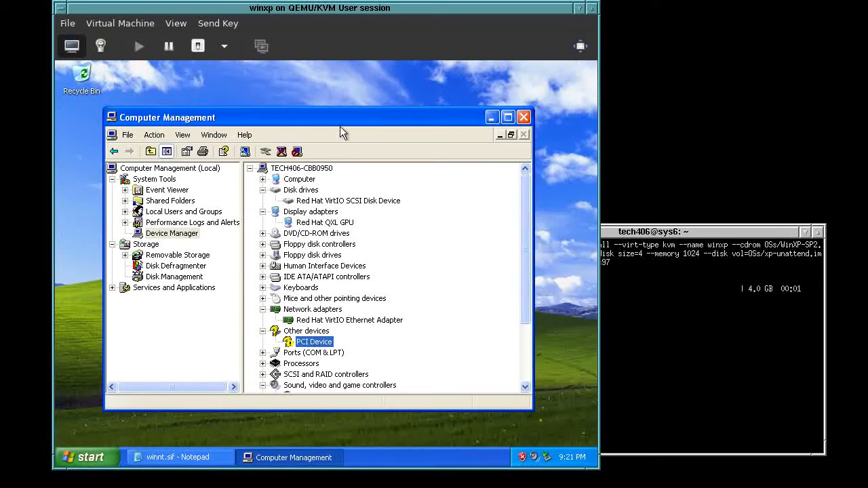
click(525, 118)
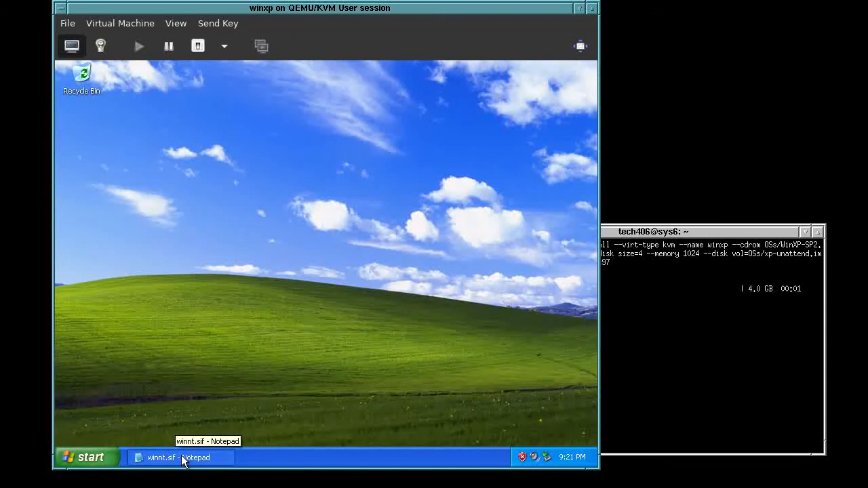
Step: Glance at the open winnt.sif file and browse the contents of the 3½ Floppy (A:) drive
click(183, 458)
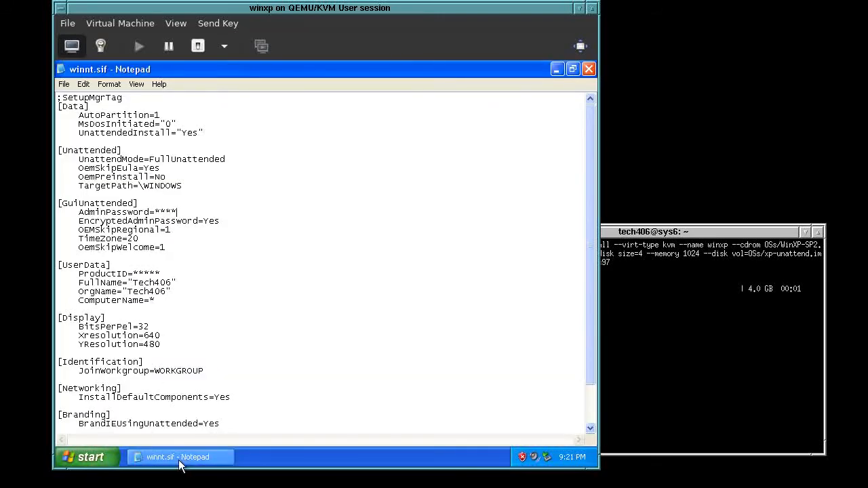
click(150, 459)
click(103, 459)
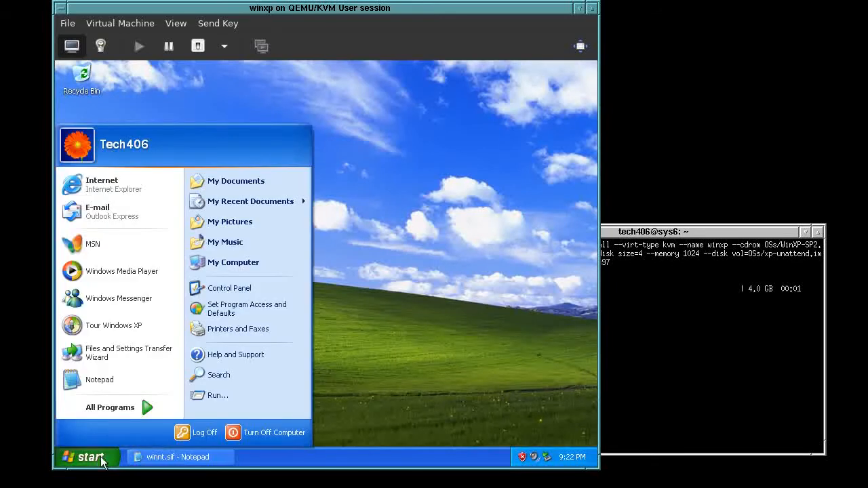
click(237, 271)
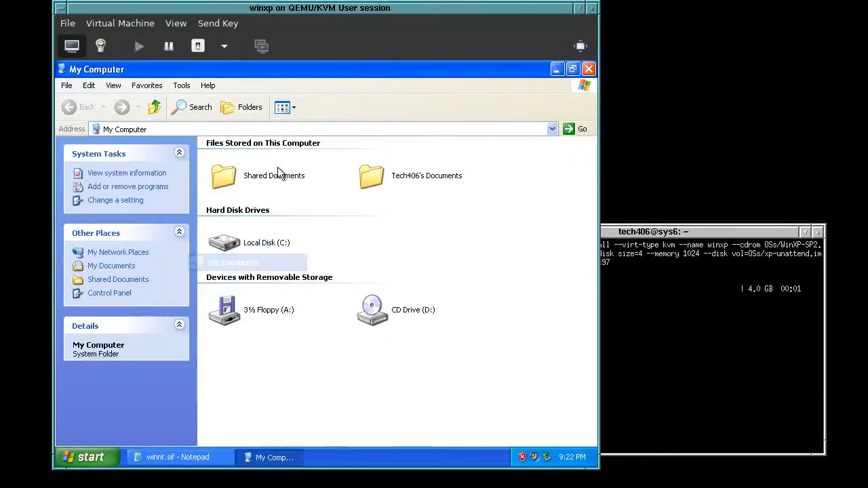
double_click(234, 312)
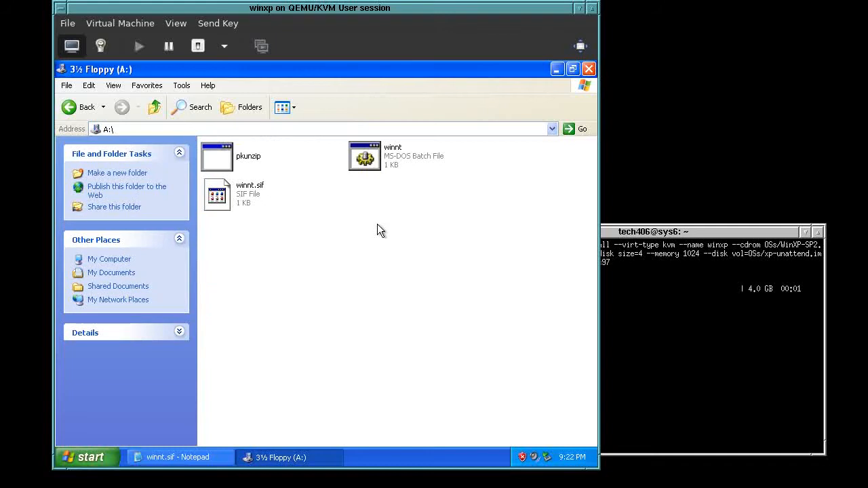
Step: View the winnt batch file in Notepad, highlight its unattend.txt answer file name, and close it
click(375, 162)
right_click(375, 162)
click(410, 174)
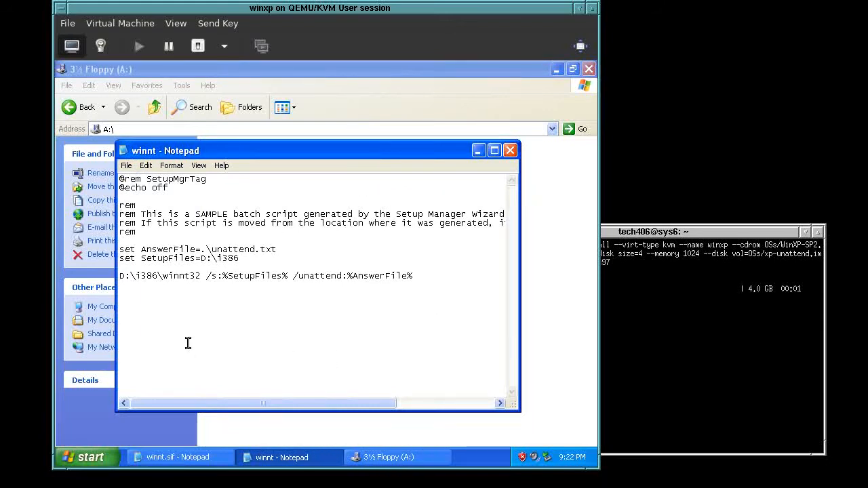
key(ctrl+a)
click(288, 318)
drag(213, 249, 278, 248)
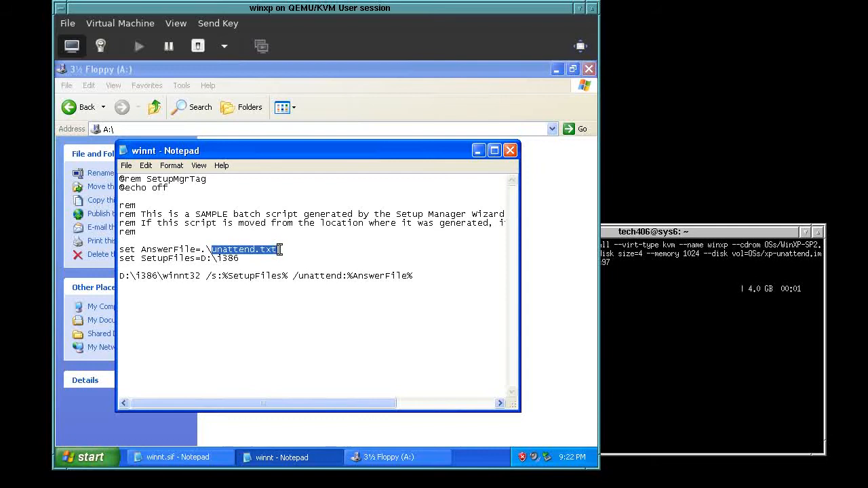
click(291, 320)
click(509, 150)
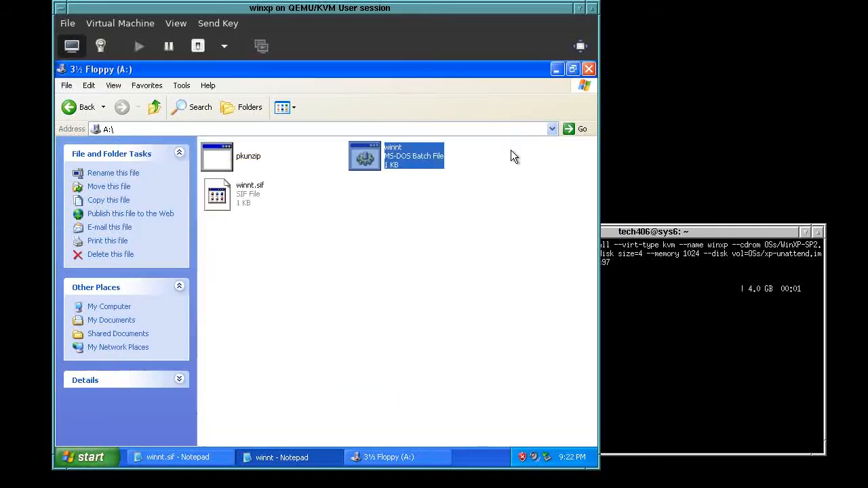
Step: Review the winnt.sif answer file in Notepad from the Data section through to the URL section
click(247, 198)
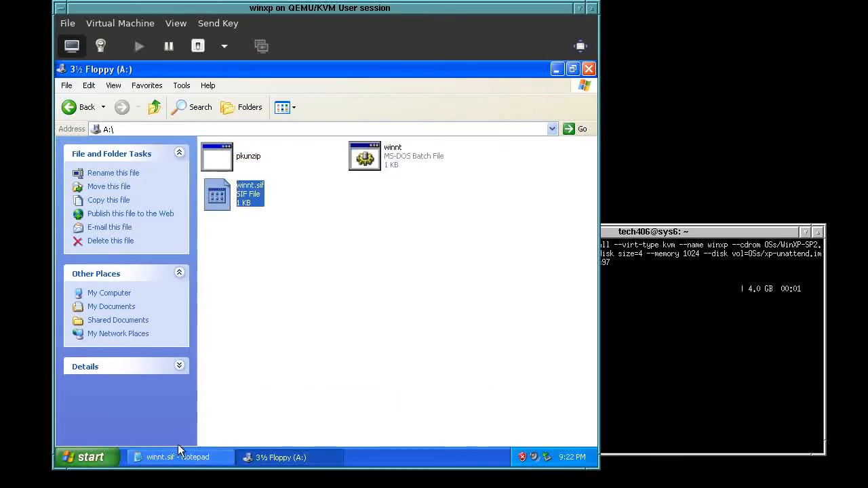
click(178, 456)
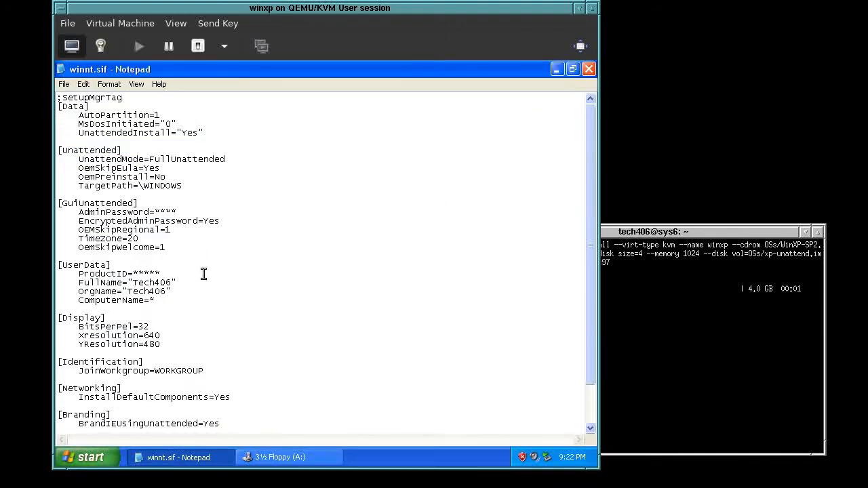
drag(589, 230, 595, 298)
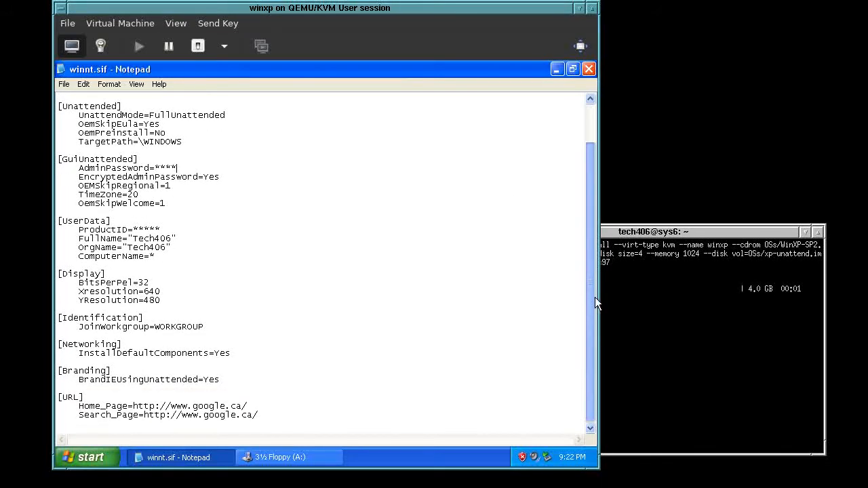
drag(594, 261, 594, 164)
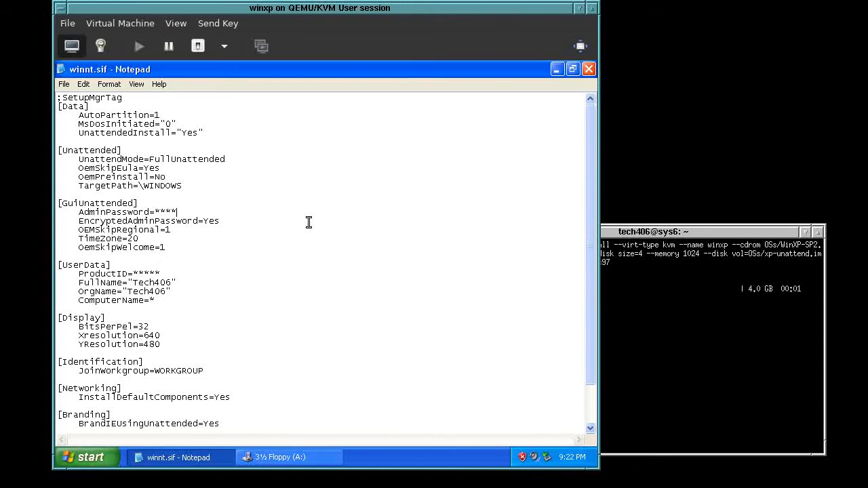
click(588, 403)
drag(586, 373, 597, 318)
drag(593, 273, 581, 208)
Step: Highlight the ProductID value in winnt.sif, minimize the file, and close the floppy drive window
drag(133, 273, 163, 274)
scroll(357, 260, down, 1)
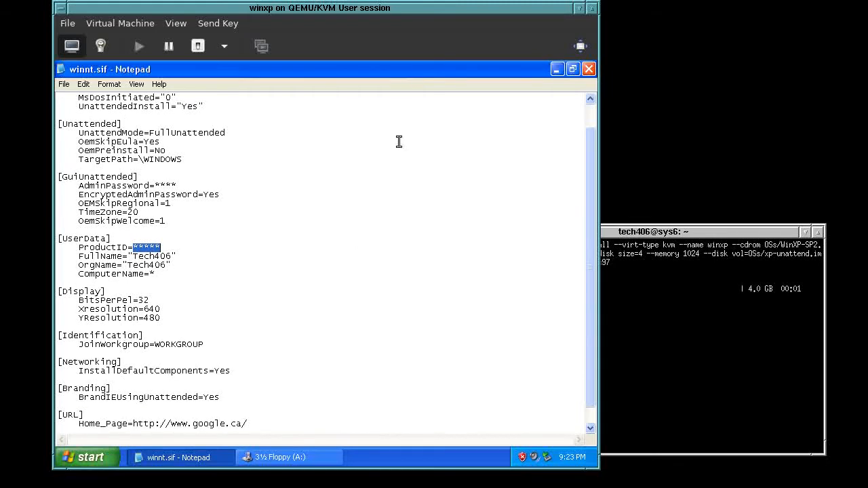
click(557, 70)
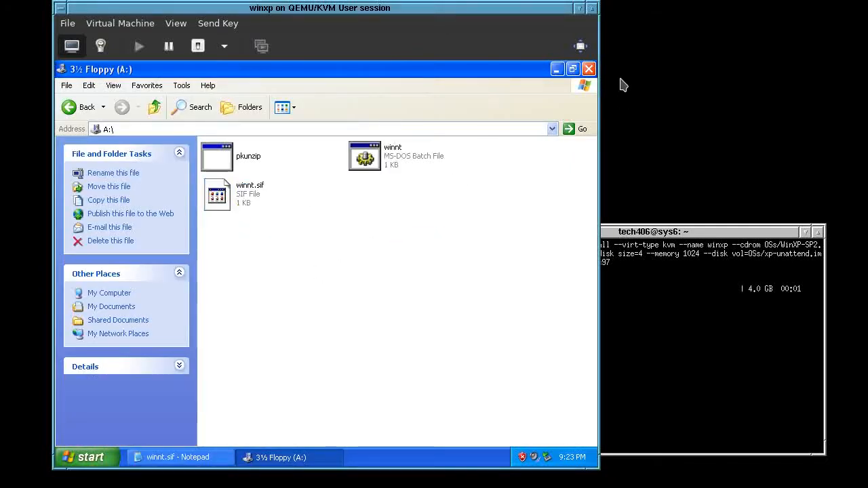
click(588, 68)
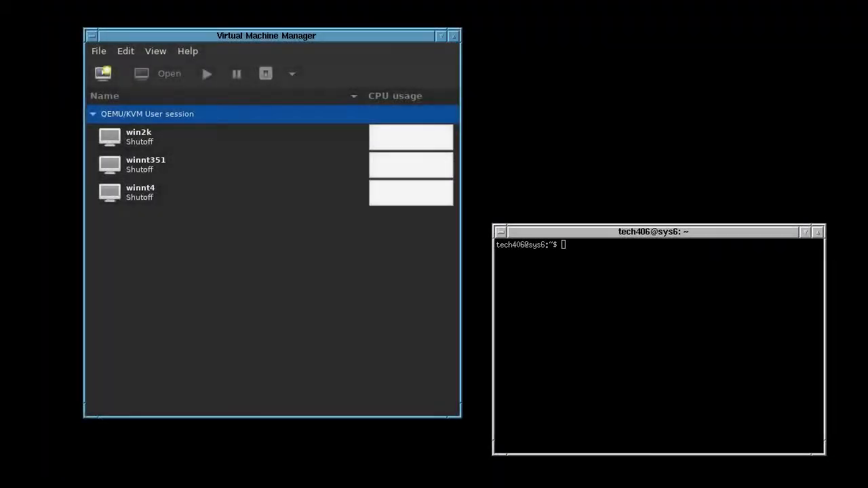
Step: Begin a virt-install command in the terminal with virt-type kvm, name winxp, and cdrom OSs/WinXP-SP2.iso
click(622, 304)
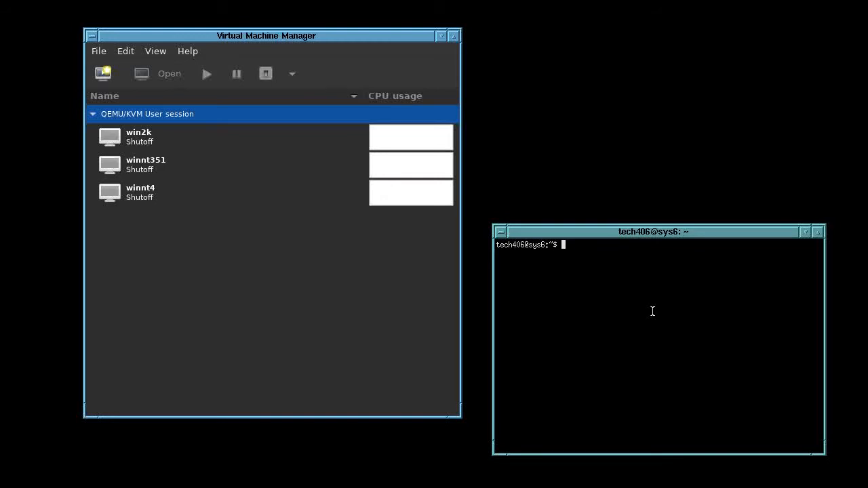
text(vr)
key(BackSpace)
text(irt-install)
text(--virt-type kvm --name winxp --c)
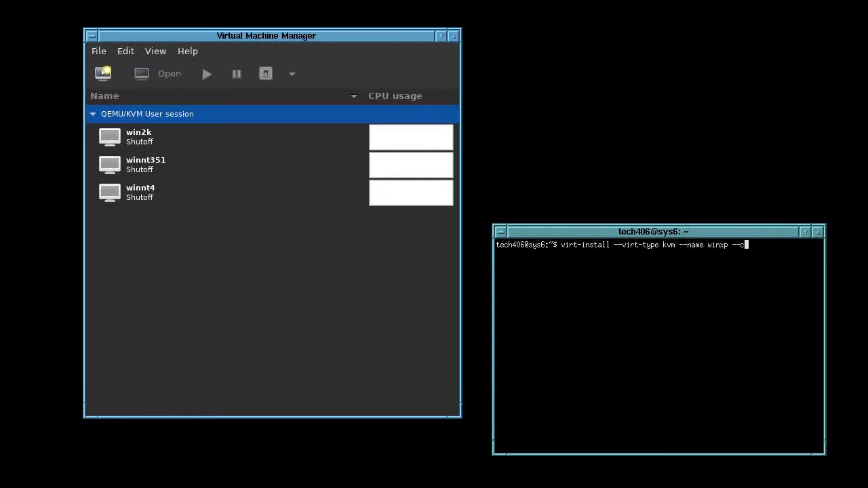
text(drom OSs/W)
key(Tab)
Step: Add the winxp OS variant, a disk of size 4, and 1024 memory to the virt-install command
text(--os-va)
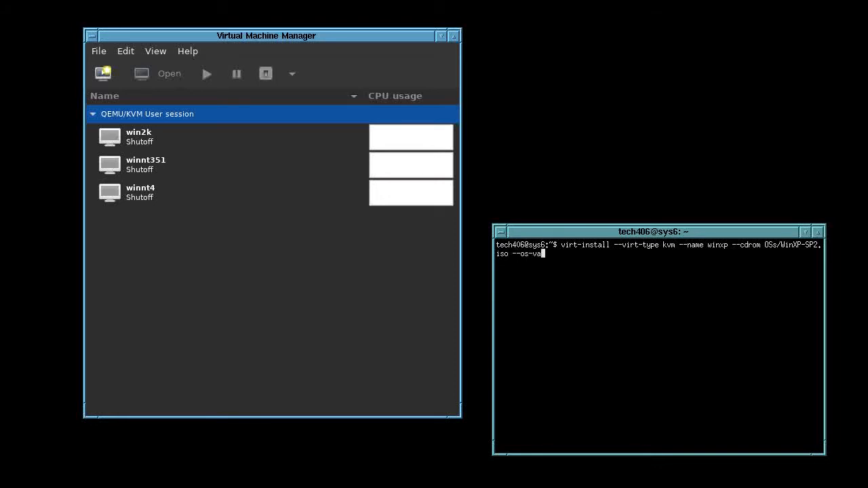
text(riant winxp )
text(--)
text(disk size=)
text(5)
text( --memory)
text( 1024)
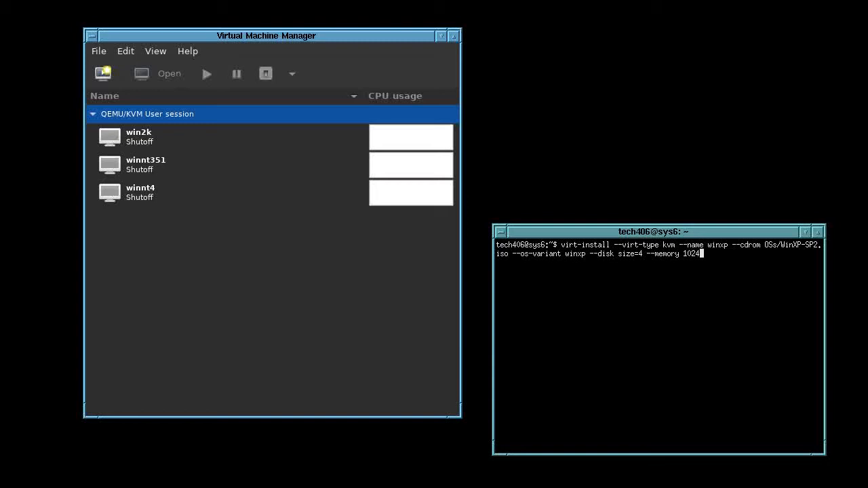
Step: Attach OSs/xp-unattend.img as a floppy device, add ac97 sound, and run the virt-install command
text( --disk vol=OSs/xp-unattend.img)
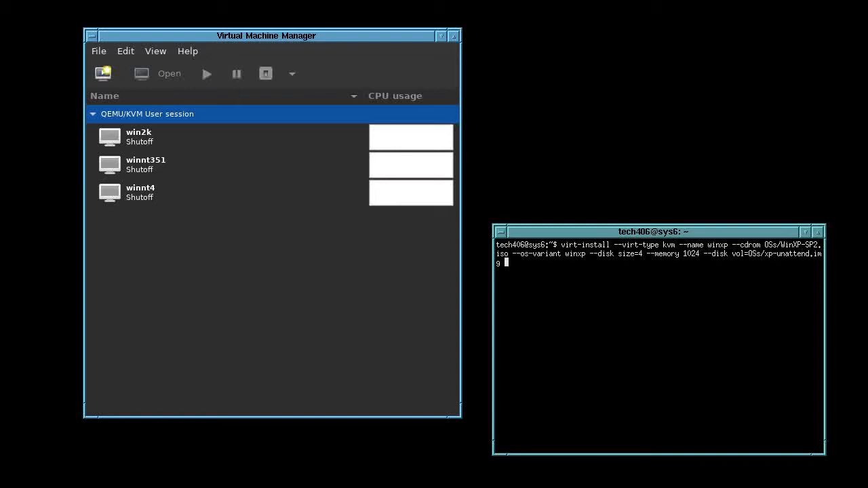
key(BackSpace)
text(,device=floppy --sound ac97)
key(Return)
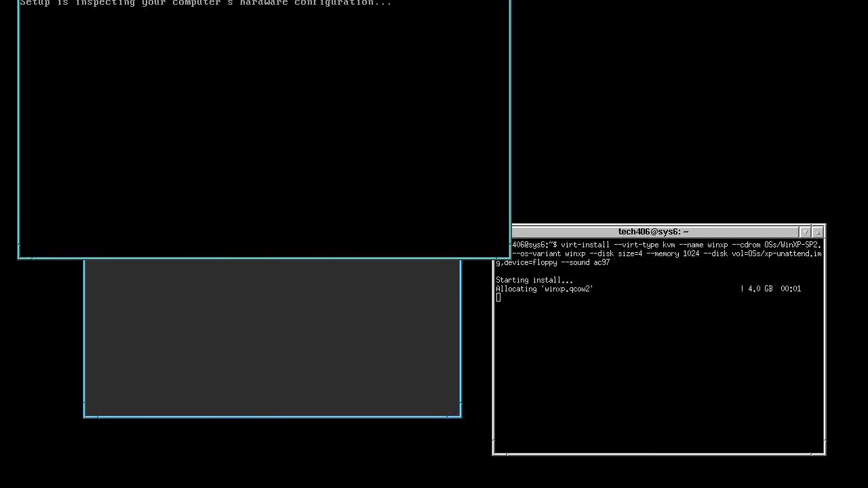
Step: Bring the Virt Viewer window into view, install Windows XP on the unpartitioned space, and confirm the option two entries above the default
drag(222, 0, 262, 89)
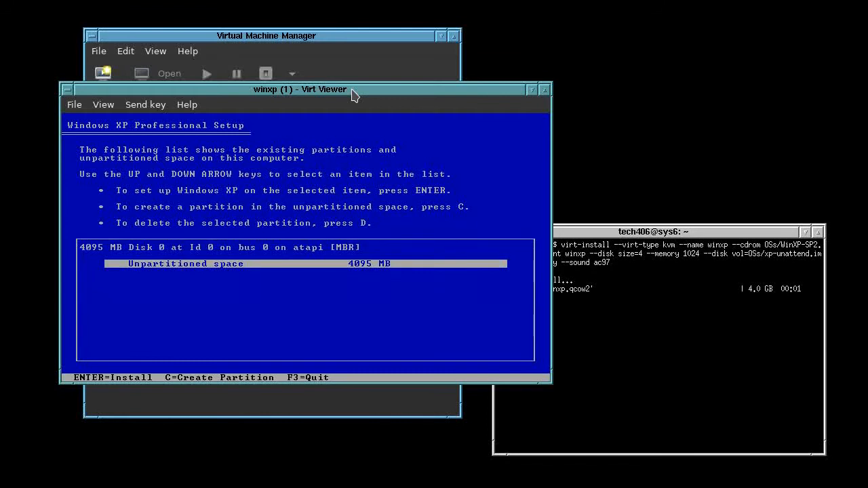
key(Return)
key(Up)
key(Up)
key(Return)
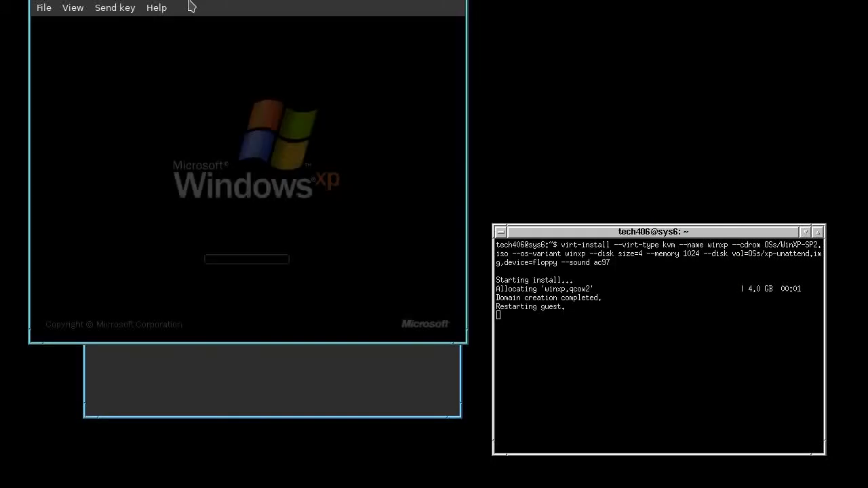
Step: Move the Virt Viewer window fully on screen and open the winxp machine's console from Virtual Machine Manager
drag(192, 0, 232, 65)
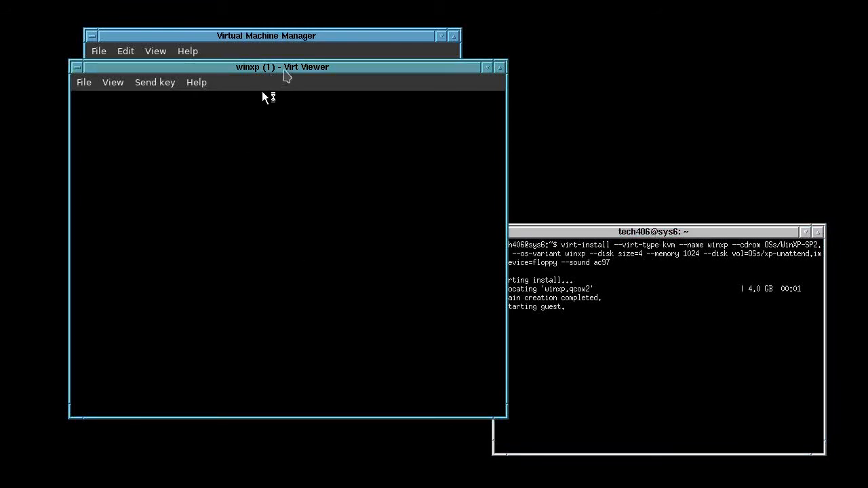
click(277, 37)
click(151, 229)
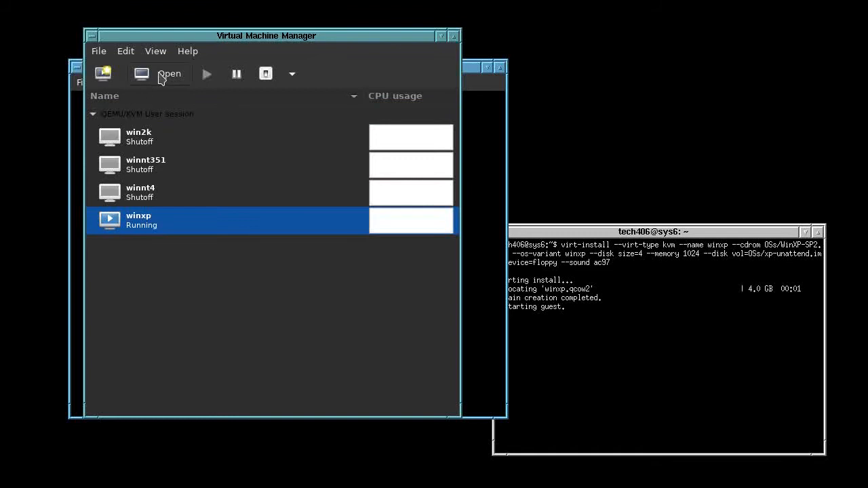
click(163, 76)
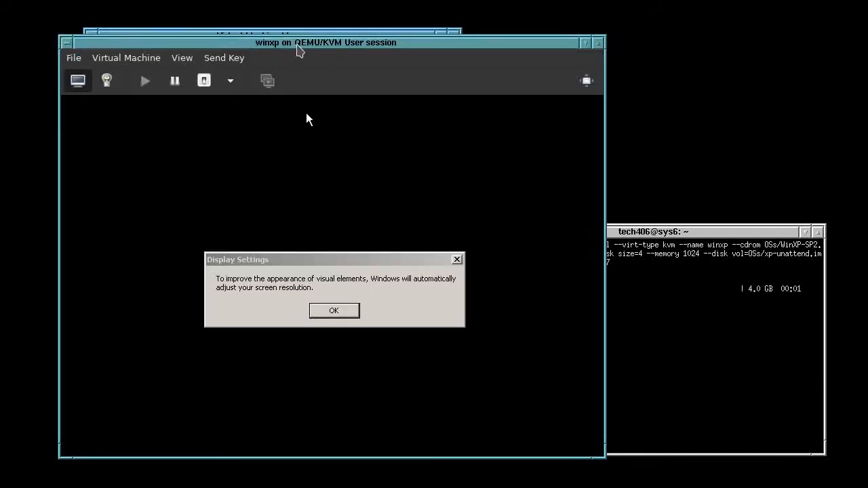
Step: Accept the automatic screen resolution change in the guest, resize the console window to the VM, and reposition it
click(337, 311)
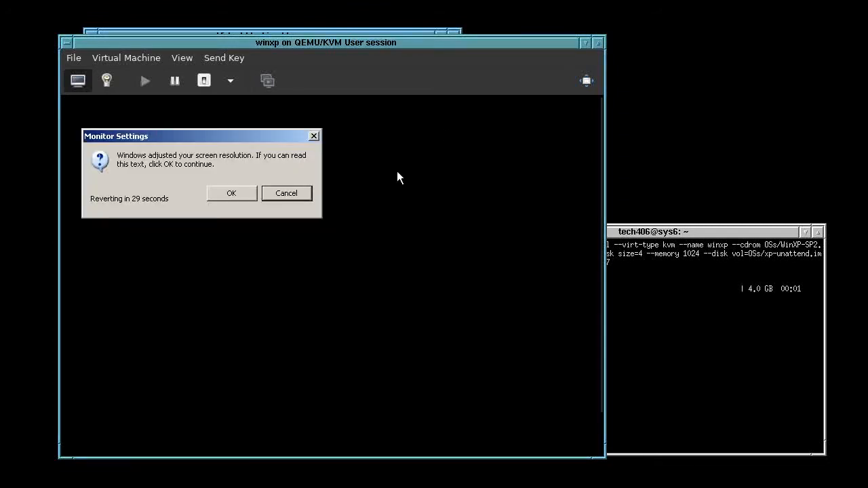
click(231, 192)
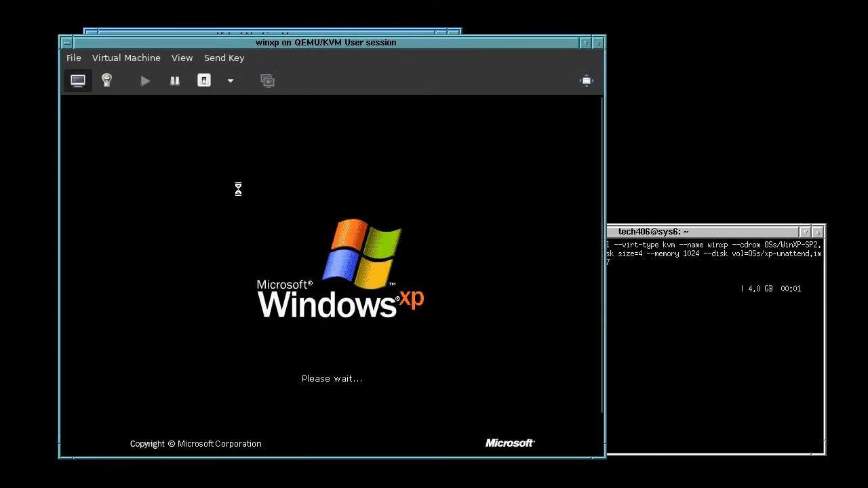
click(193, 60)
click(220, 142)
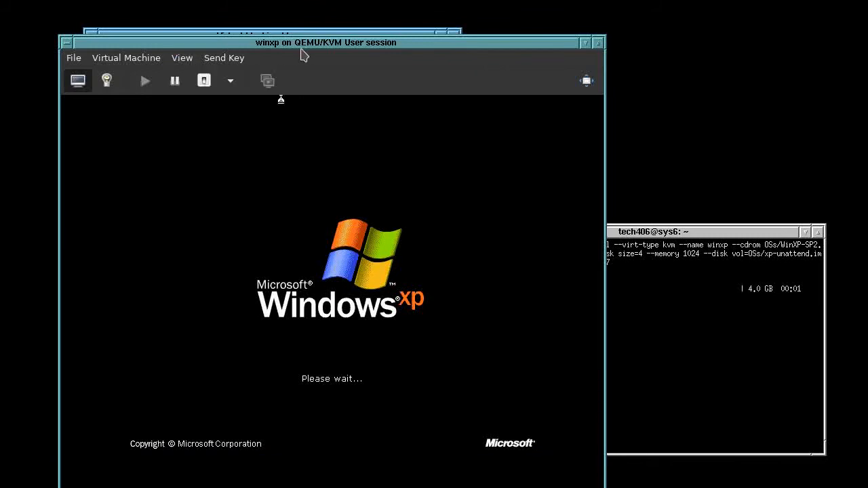
drag(281, 97, 272, 68)
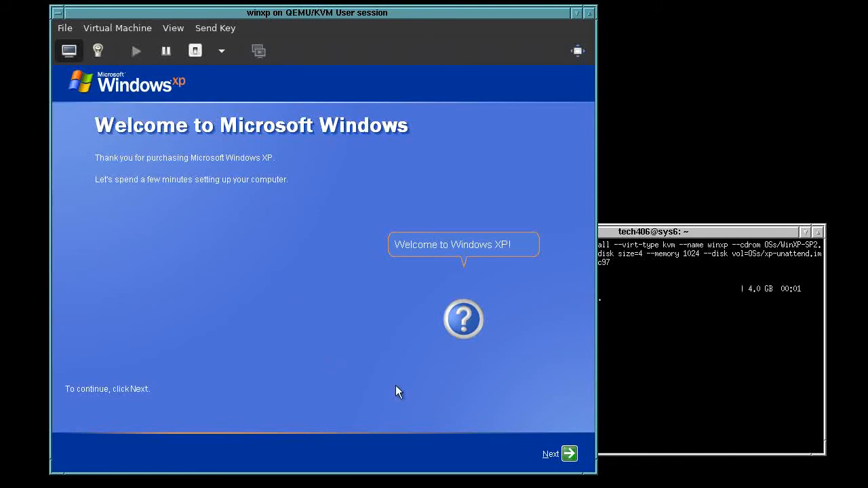
Step: Complete the Windows XP welcome wizard, choosing Not right now for Automatic Updates and entering the first user's name
click(570, 454)
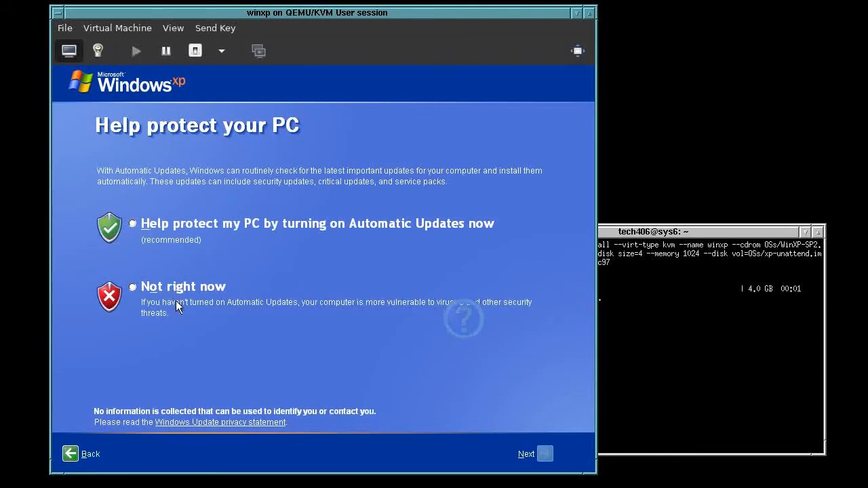
click(176, 291)
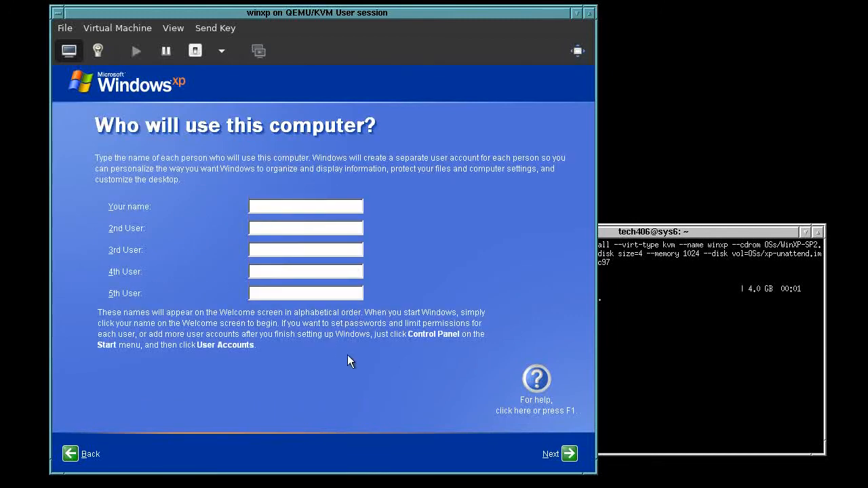
click(285, 204)
text(Tech406)
click(567, 454)
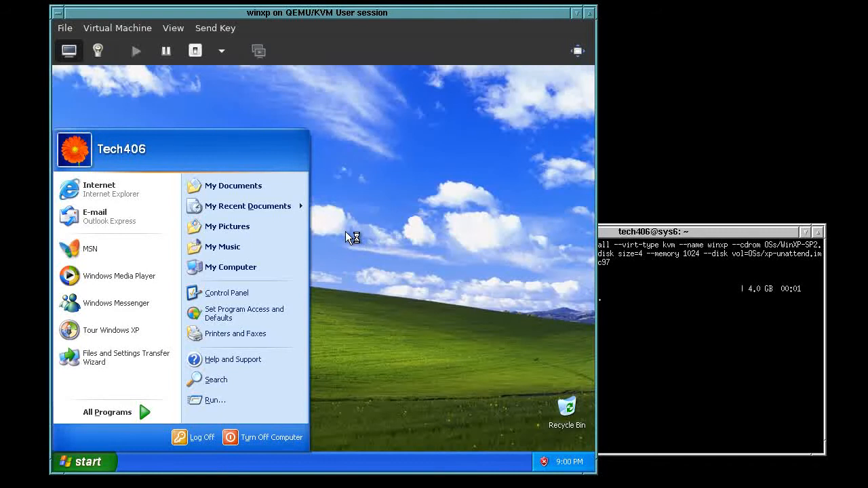
Step: Check the screen resolution and color quality in Display Properties, cancel the dialog, and dismiss the notification balloons
click(346, 231)
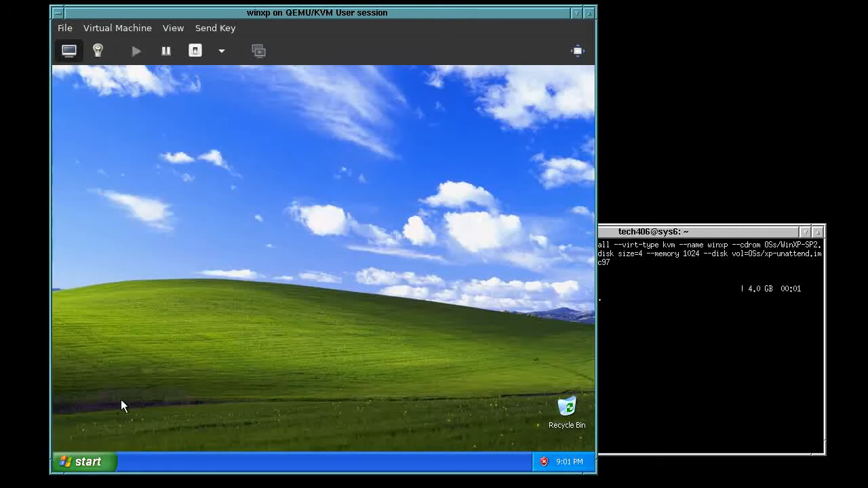
right_click(220, 209)
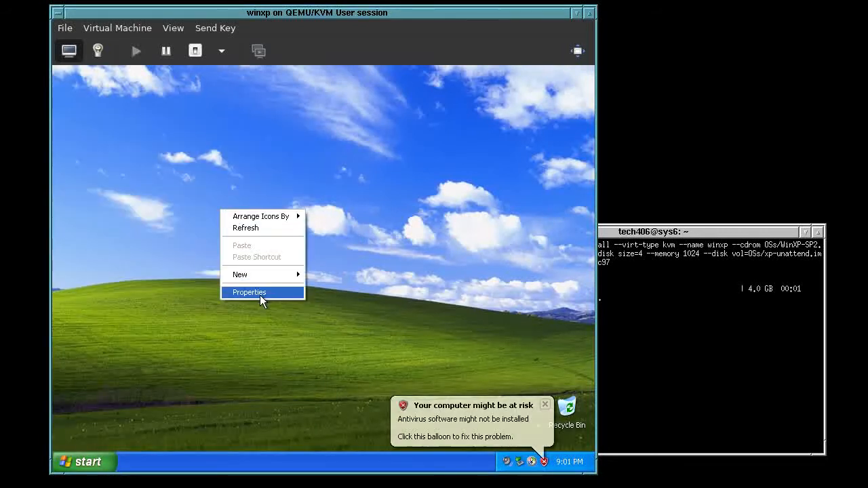
click(260, 294)
click(288, 156)
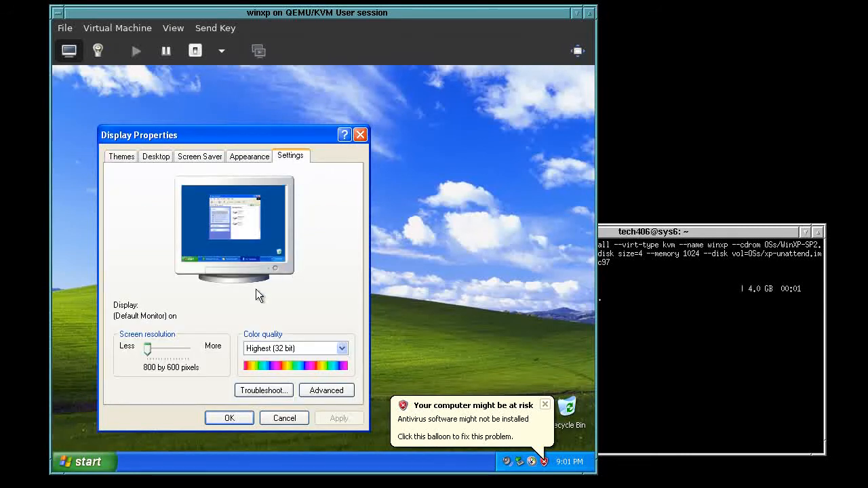
click(285, 418)
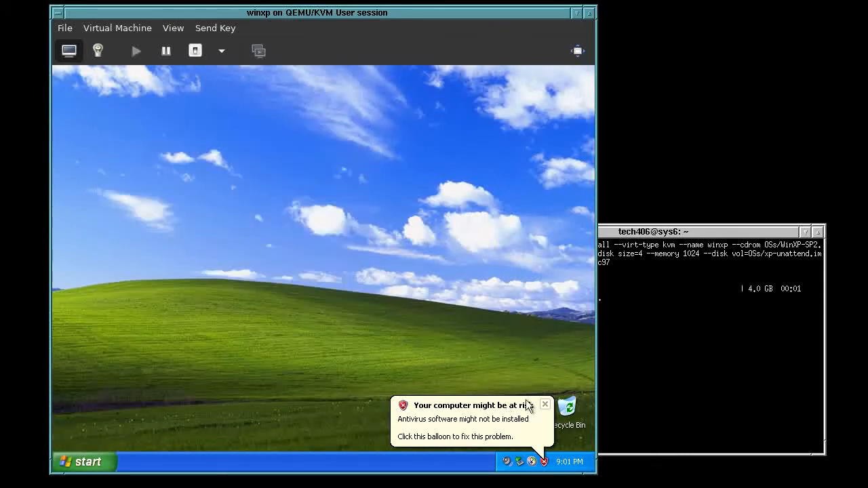
click(546, 406)
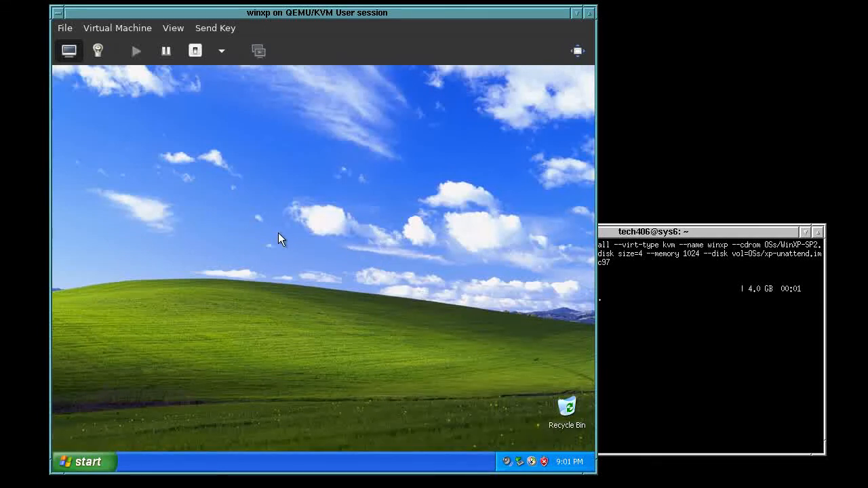
click(533, 405)
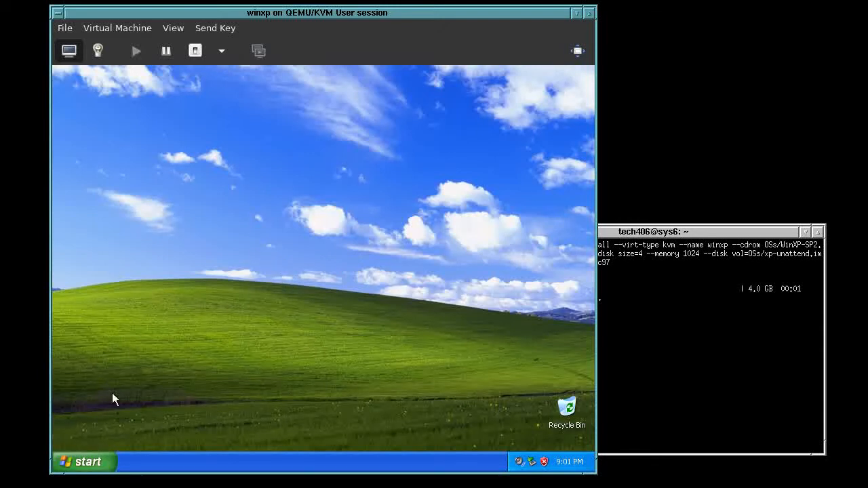
Step: Examine the Ethernet Controller and Video Controller under Other devices in Device Manager, and close Computer Management
click(106, 463)
right_click(218, 264)
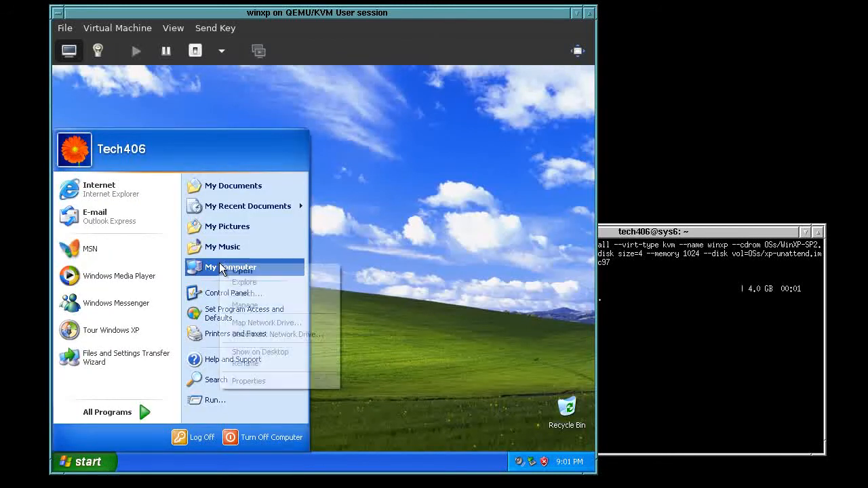
click(269, 306)
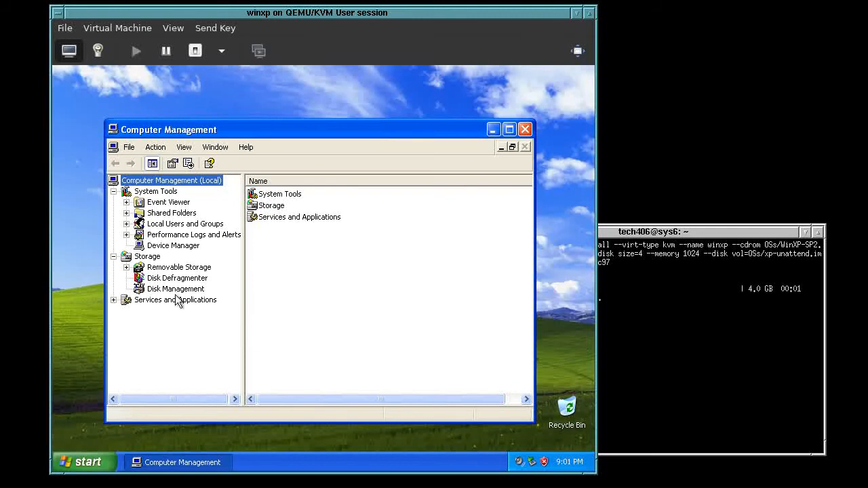
click(168, 247)
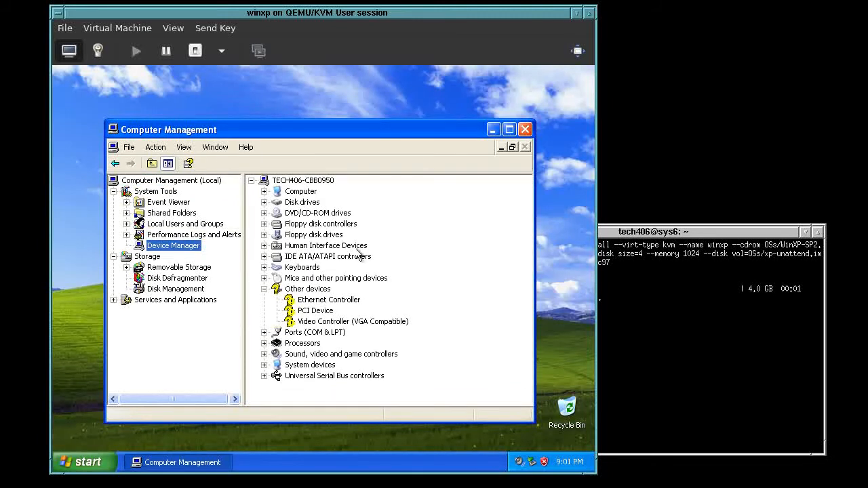
click(354, 300)
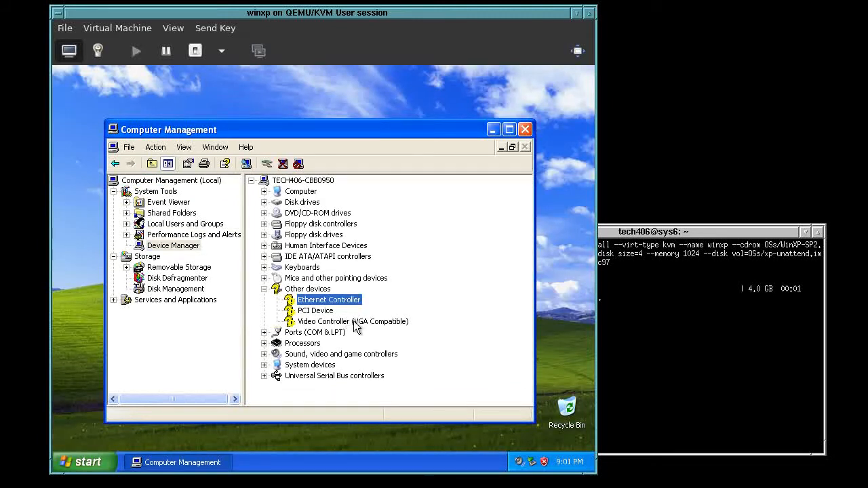
click(351, 322)
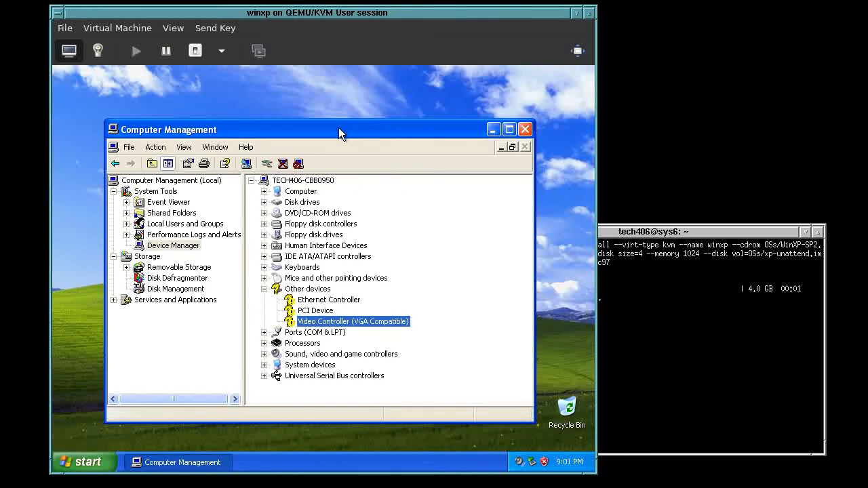
click(525, 129)
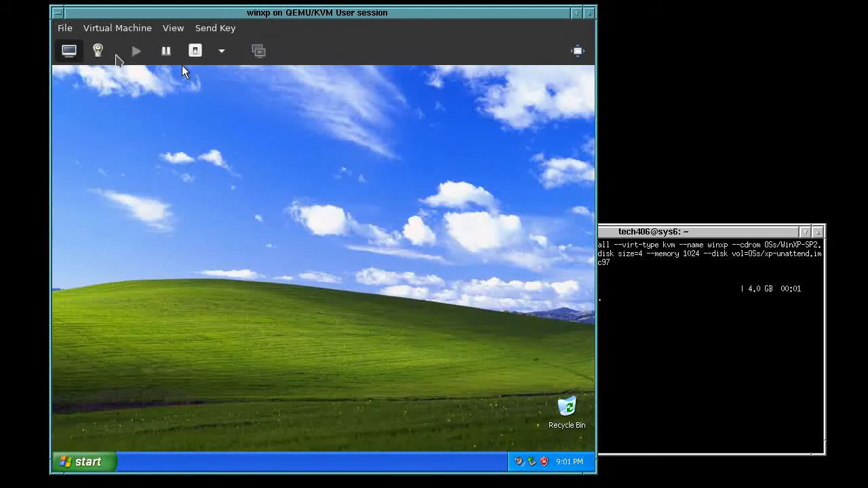
Step: View the virtual machine's Video QXL hardware details, return to the console, and resize its window to the VM
click(98, 51)
click(127, 366)
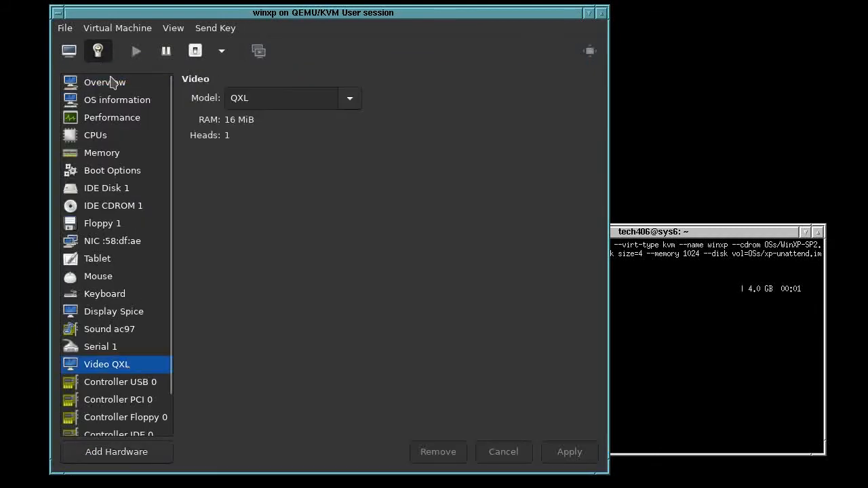
click(69, 51)
click(178, 29)
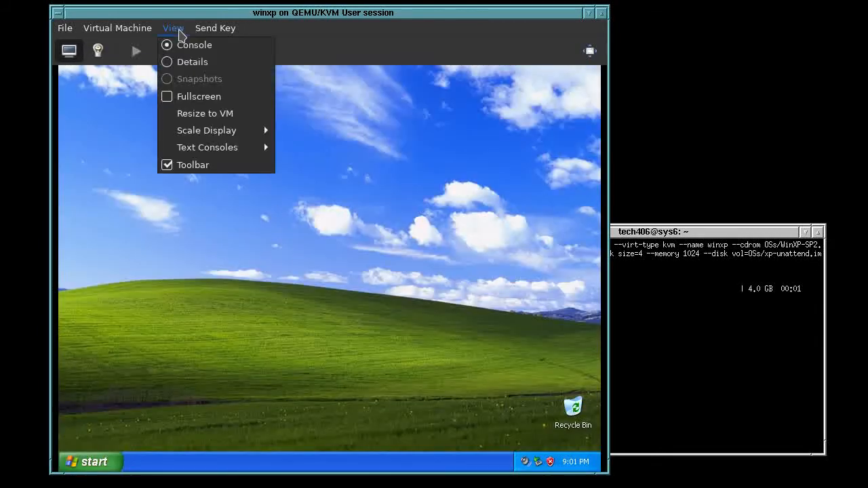
click(216, 113)
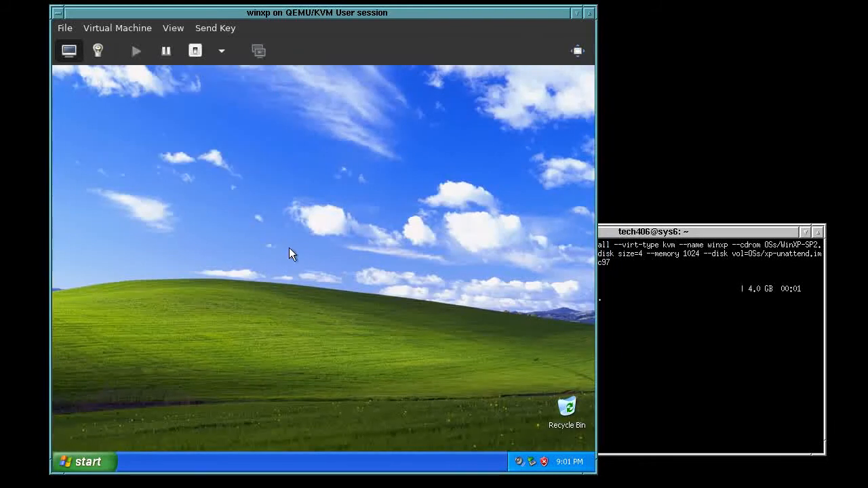
Step: Remove WinXP-SP2.iso from IDE CDROM 1 in the virtual machine's hardware details and apply the change
click(97, 51)
click(142, 206)
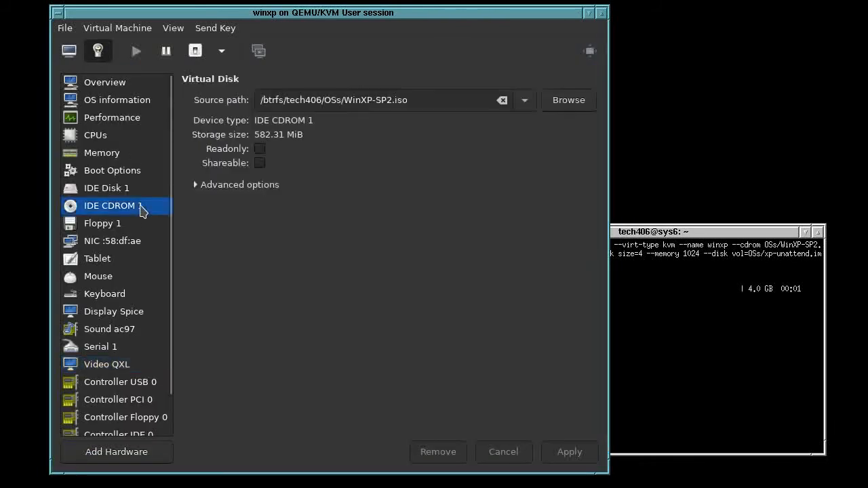
click(502, 100)
click(569, 452)
Step: Attach virtio-win.iso from the OSs storage pool to IDE CDROM 1 and apply the change
click(567, 102)
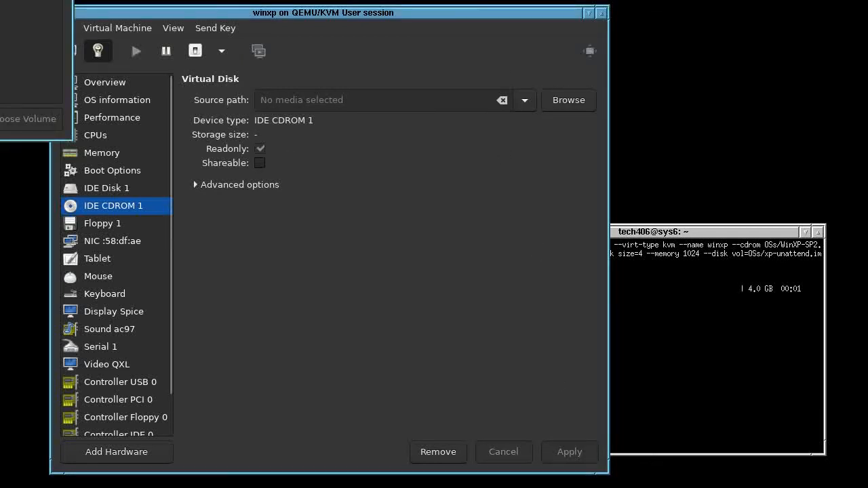
drag(0, 0, 388, 253)
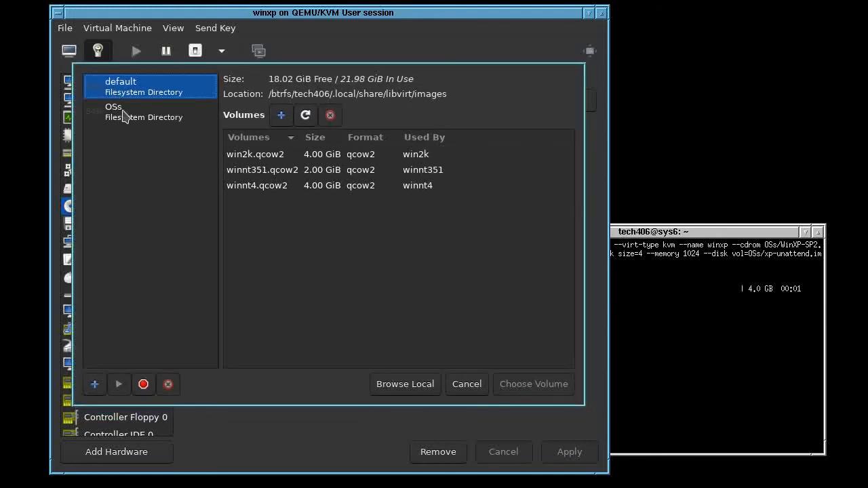
click(123, 116)
click(285, 161)
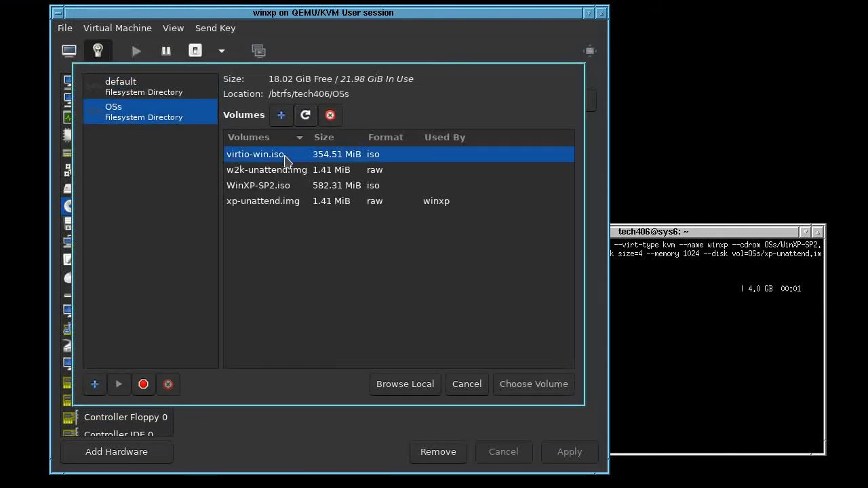
click(539, 383)
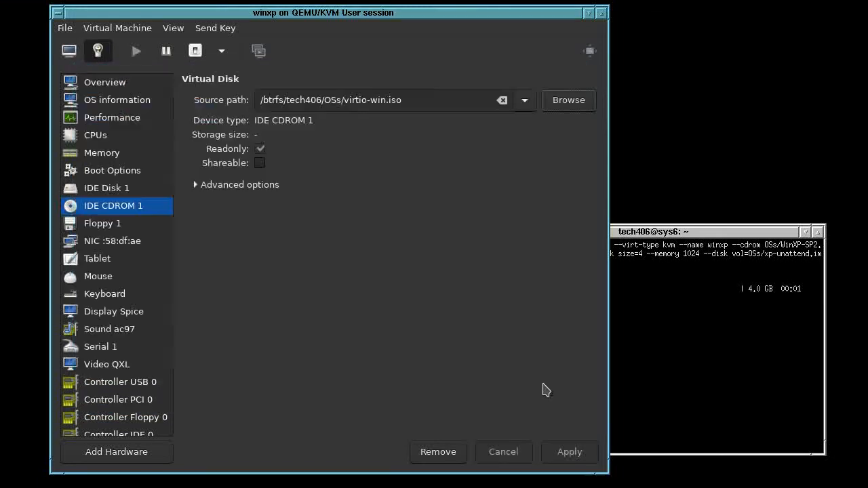
click(561, 448)
Step: Return to the virtual machine's console, resize its window to the VM, and close the virtio-win CD's folder window
click(119, 226)
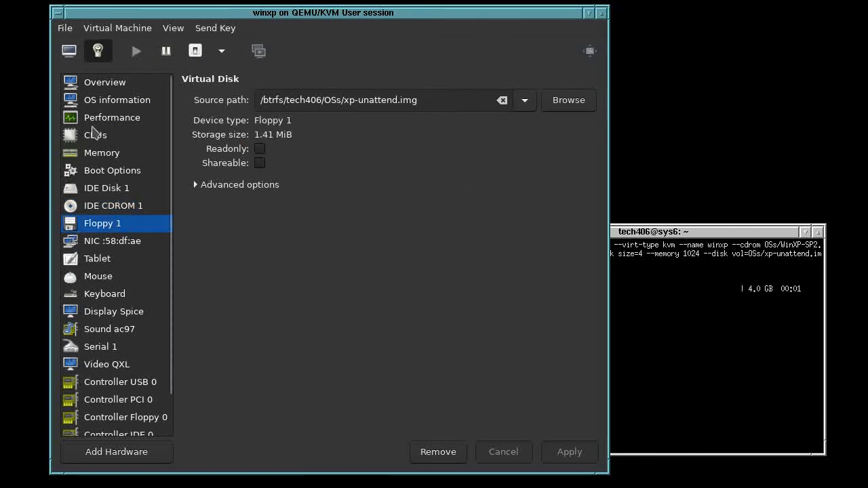
click(69, 52)
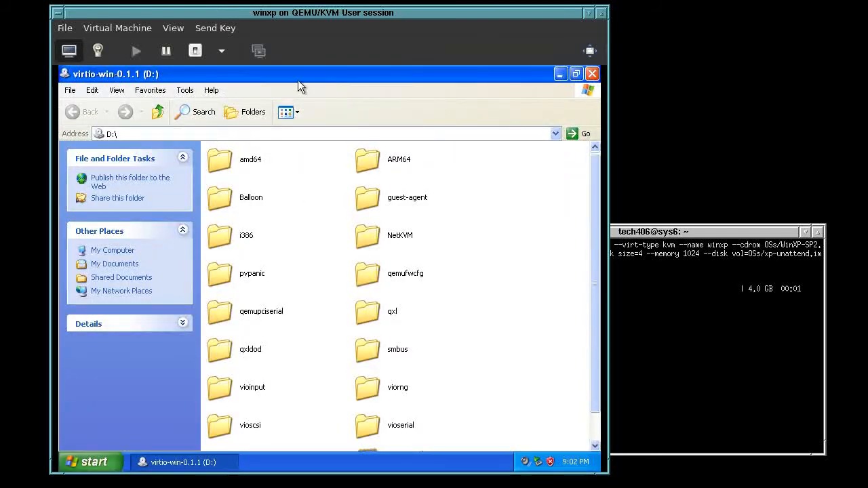
click(174, 28)
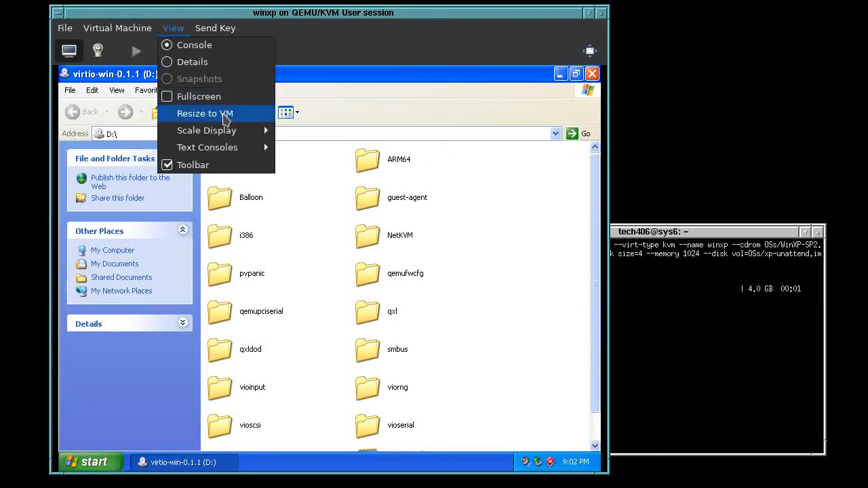
click(203, 113)
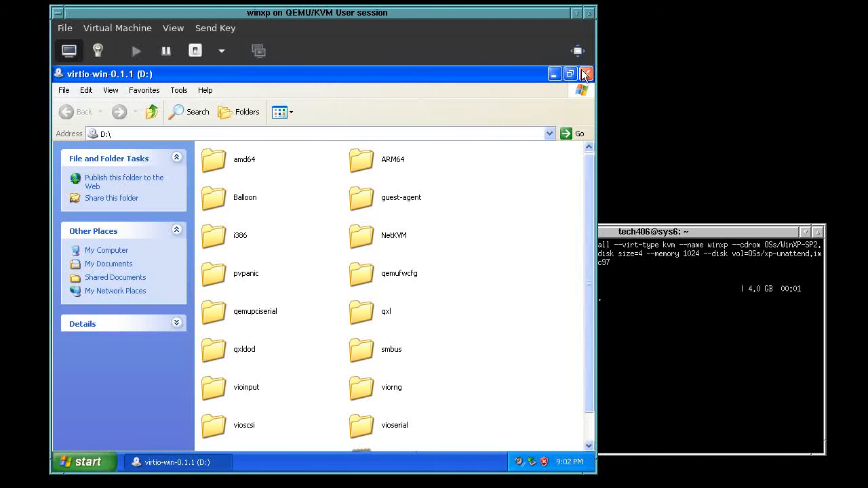
click(584, 74)
Step: Examine the display adapter's general and driver properties through the advanced display settings, and cancel all the dialogs
right_click(249, 188)
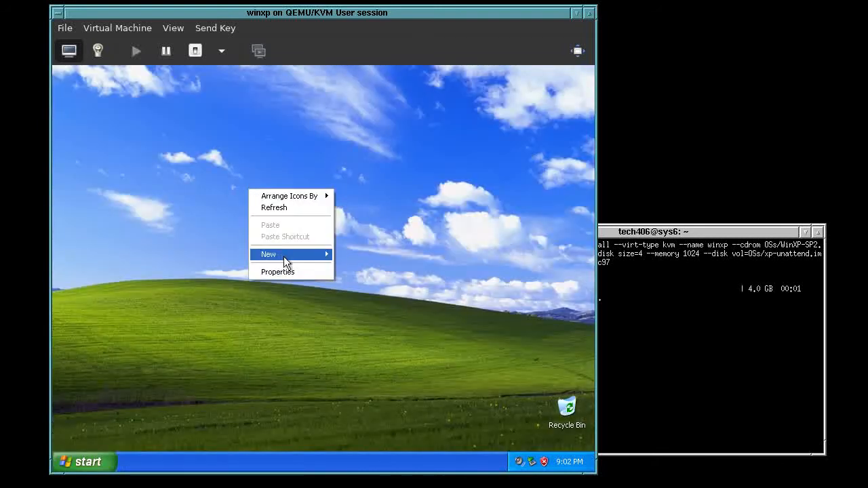
click(292, 273)
click(261, 117)
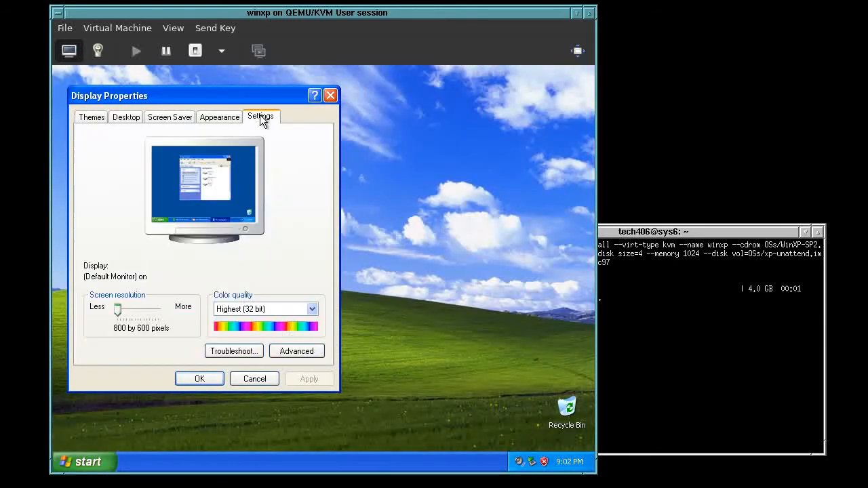
click(297, 353)
click(136, 128)
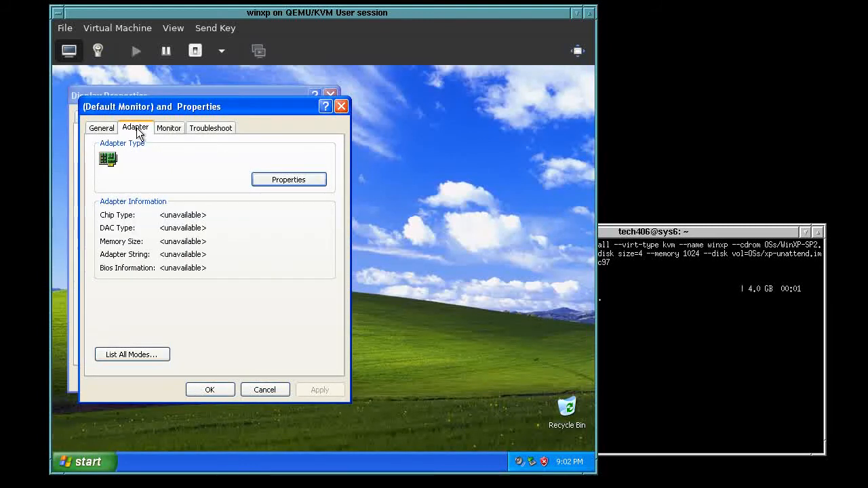
click(284, 180)
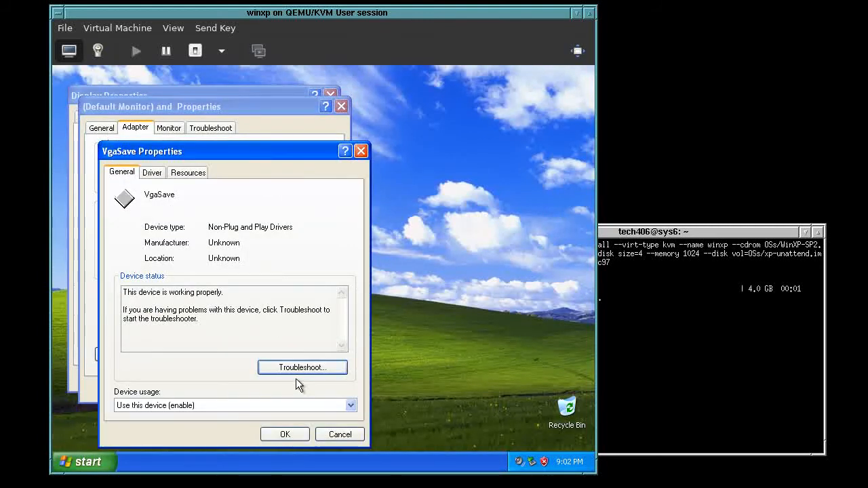
click(156, 174)
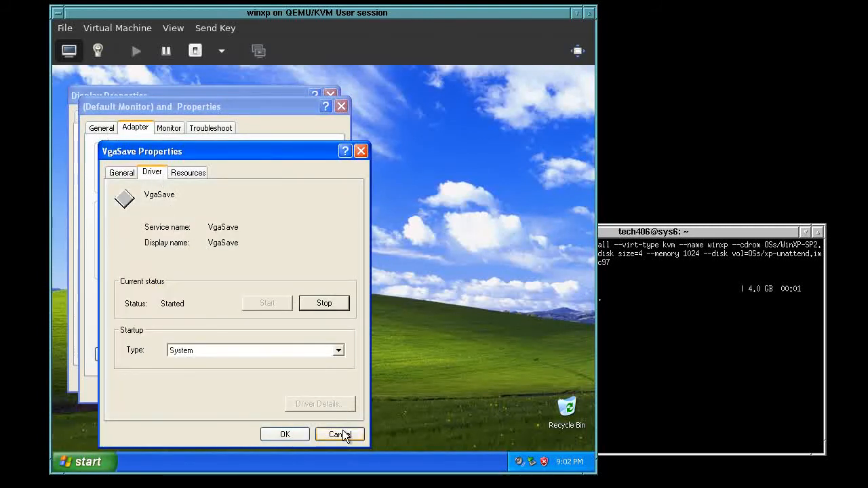
click(342, 431)
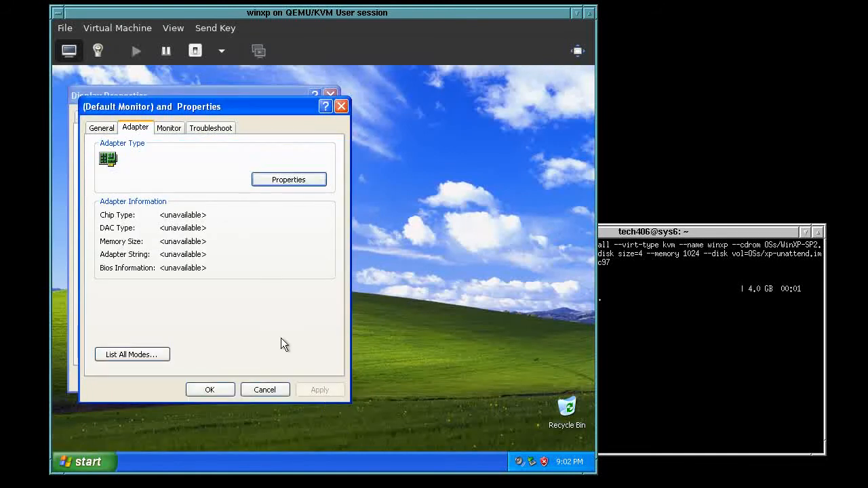
click(267, 389)
click(256, 380)
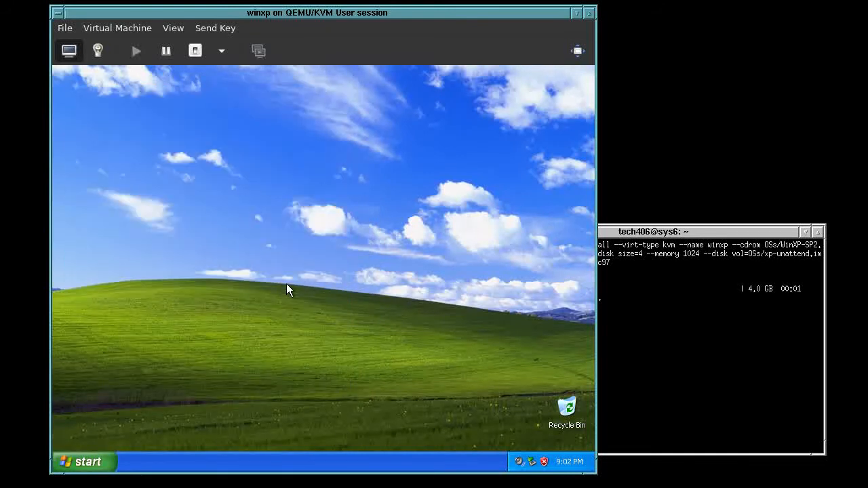
Step: Open Control Panel in Windows XP and switch it to Classic View
click(97, 458)
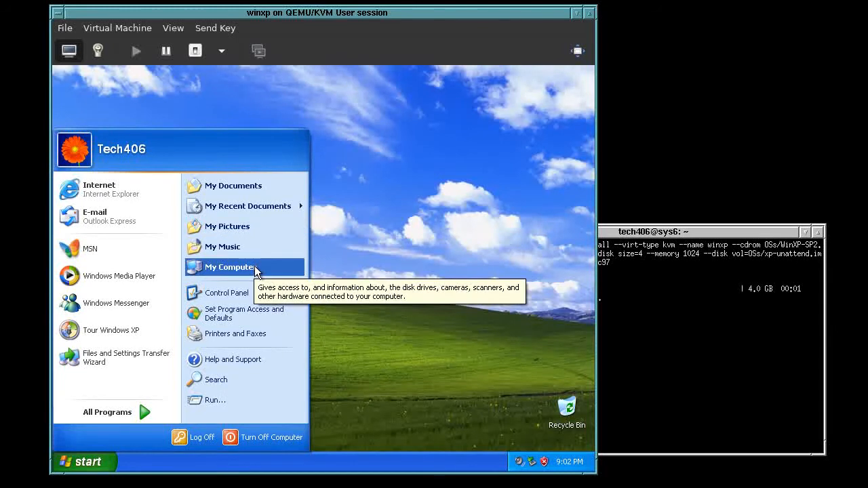
click(227, 293)
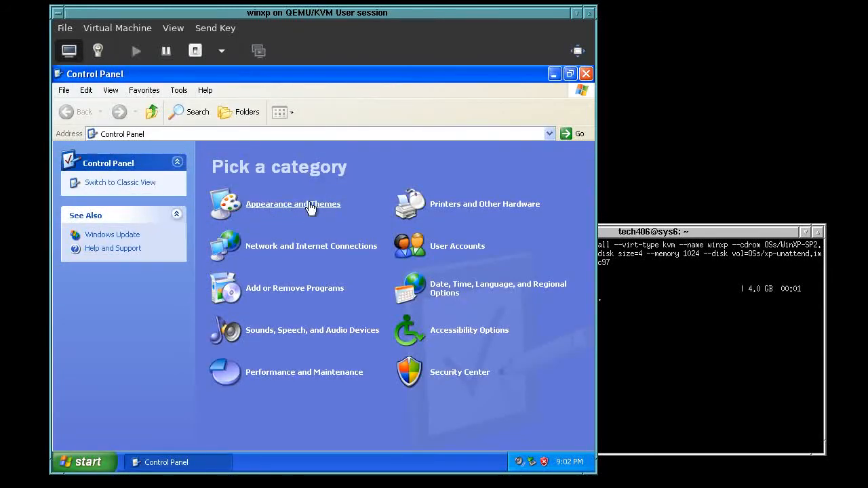
click(145, 183)
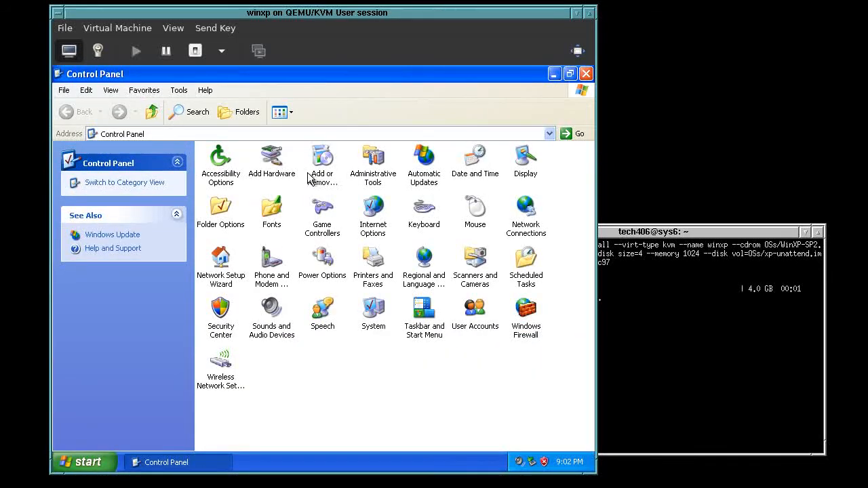
Step: Run the Add Hardware wizard and answer that the hardware is already connected
double_click(274, 161)
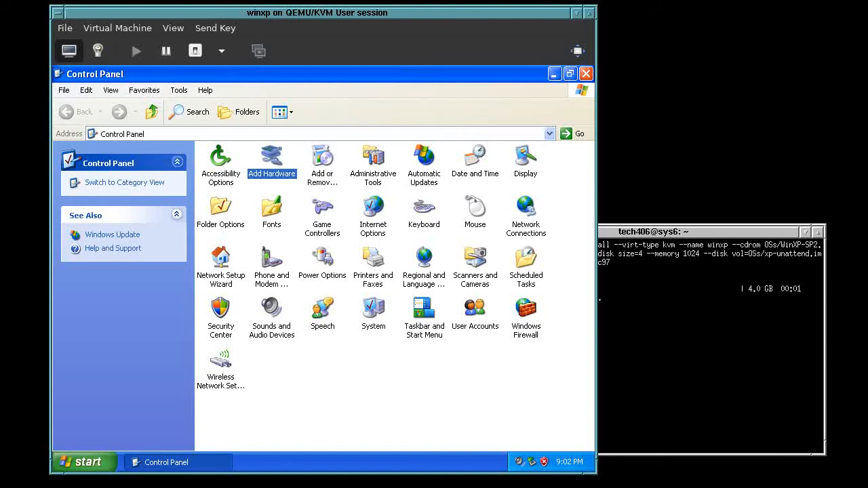
click(323, 333)
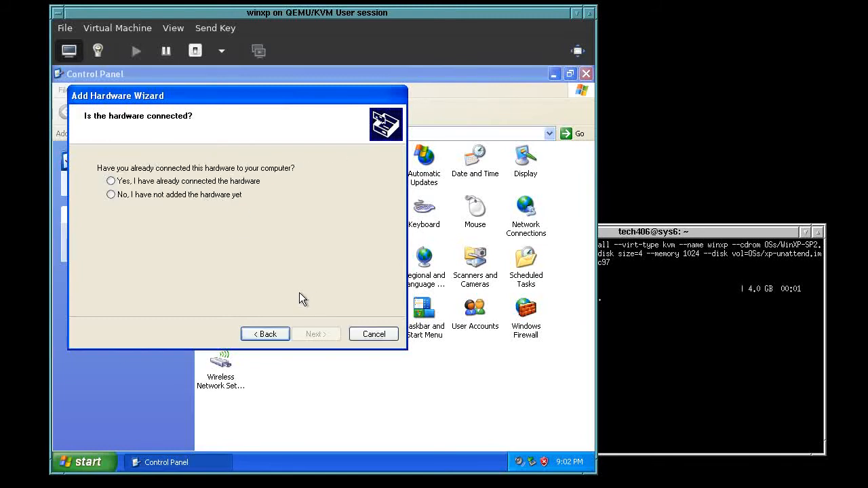
click(210, 182)
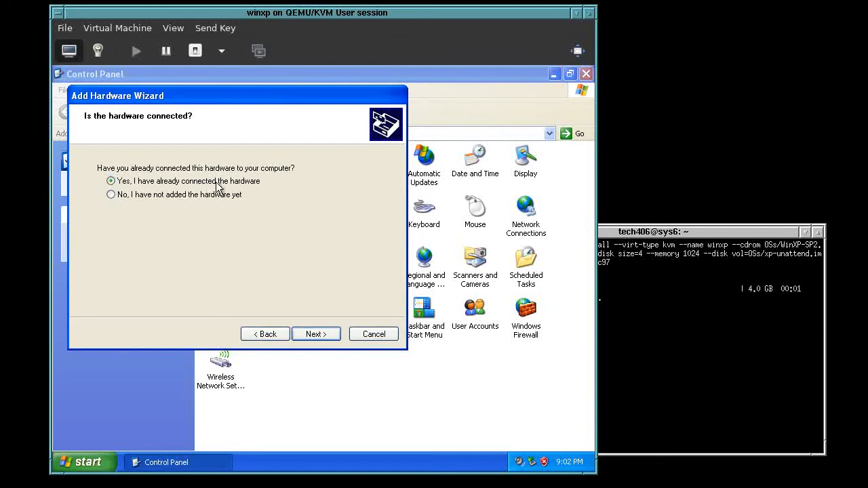
click(319, 334)
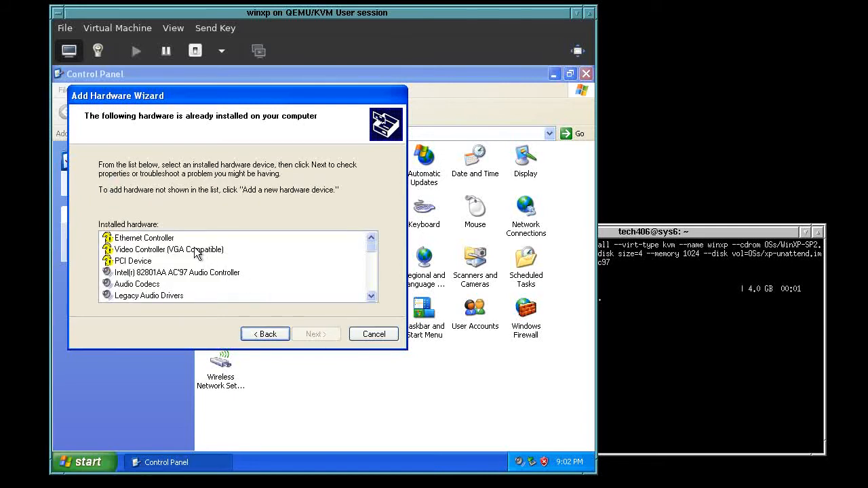
Step: Check the status of Video Controller (VGA Compatible) in the wizard and return to the installed hardware list
click(195, 251)
click(318, 335)
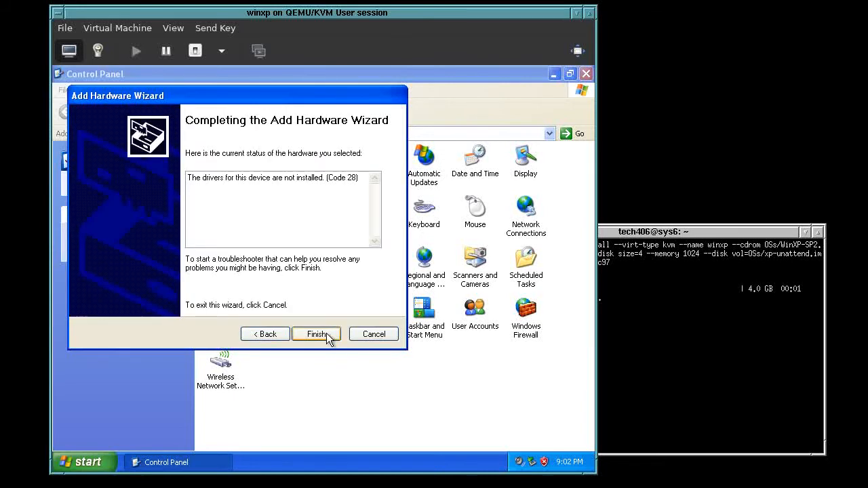
click(272, 337)
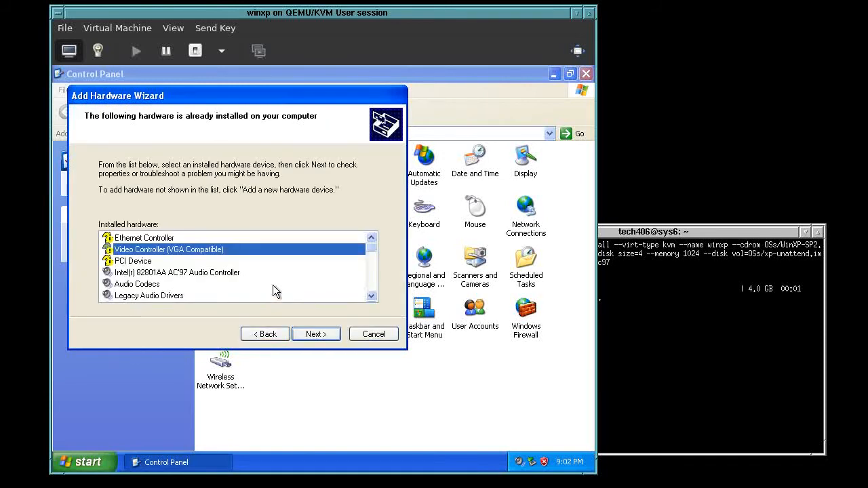
Step: Choose Add a new hardware device at the end of the installed hardware list and continue the wizard
click(371, 296)
click(371, 296)
click(371, 297)
click(371, 297)
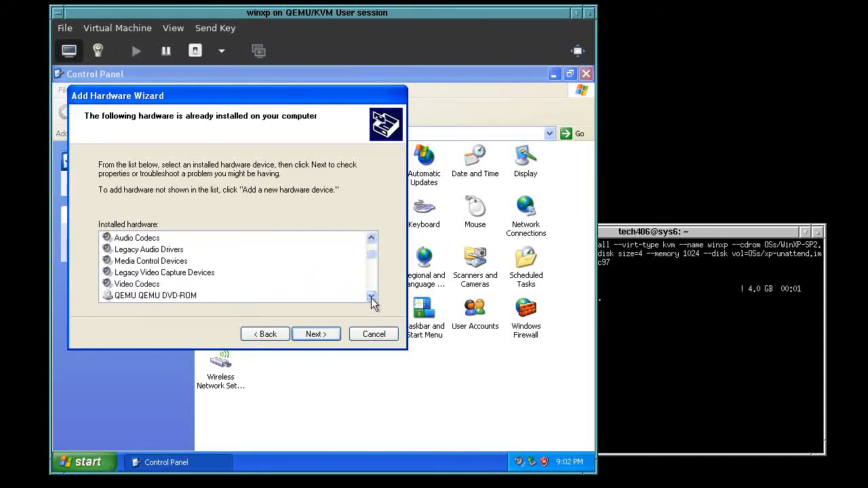
click(371, 296)
click(371, 296)
click(371, 296)
click(371, 296)
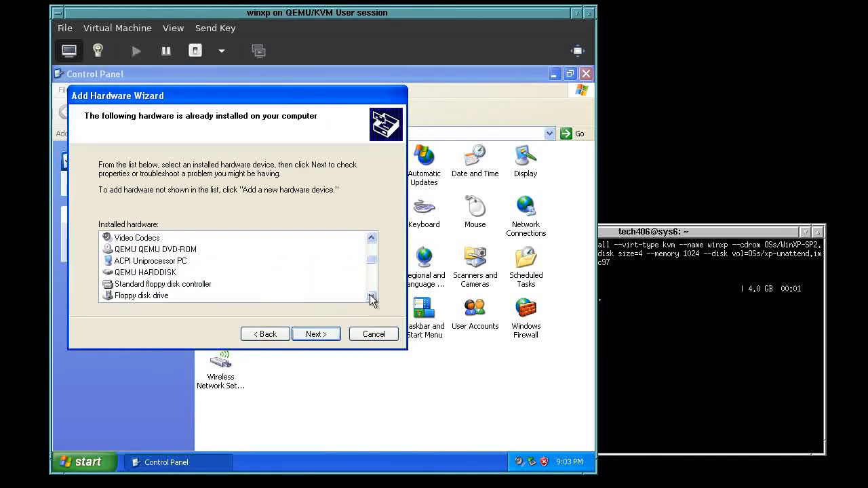
click(371, 296)
click(371, 297)
click(371, 296)
click(371, 297)
click(371, 296)
click(371, 296)
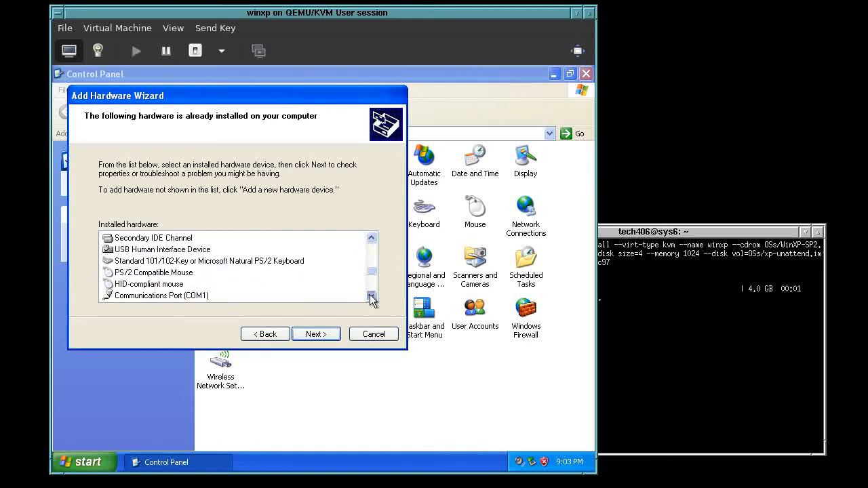
click(371, 296)
click(371, 296)
click(371, 297)
click(370, 297)
click(371, 296)
click(371, 297)
click(371, 296)
click(371, 296)
click(371, 296)
click(370, 296)
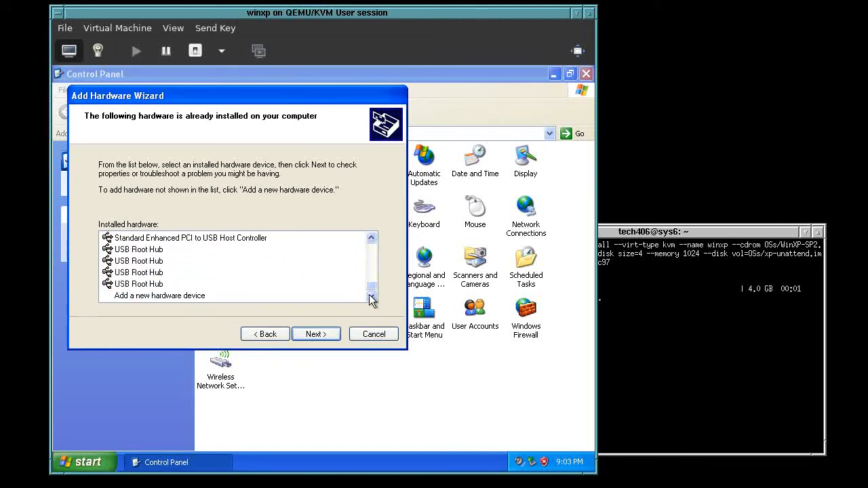
click(194, 296)
click(314, 333)
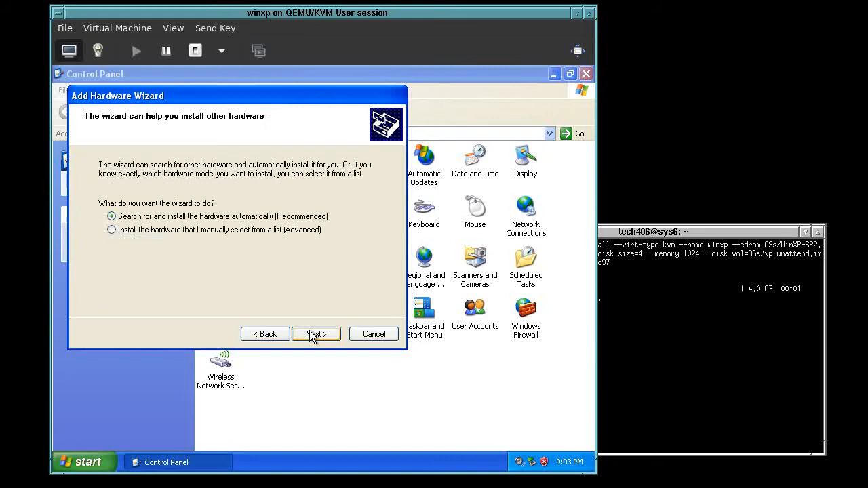
Step: Choose to install manually selected hardware from a list, with Display adapters as the hardware type
click(217, 231)
click(315, 333)
click(142, 216)
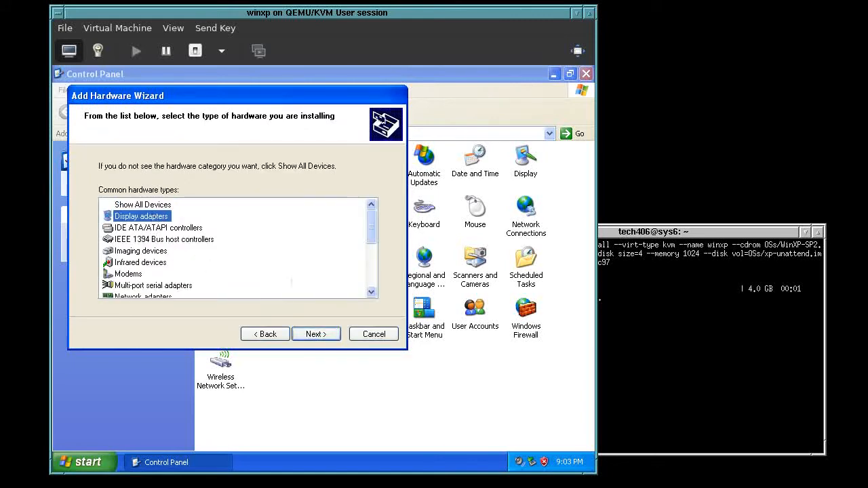
click(316, 332)
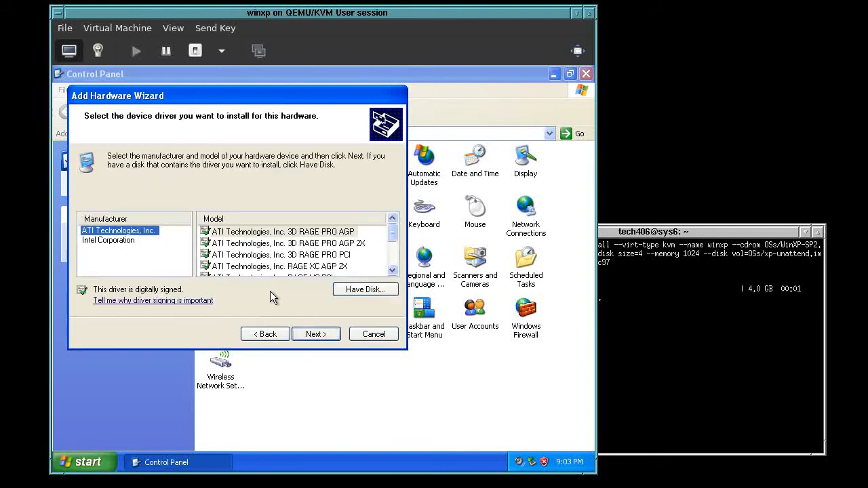
Step: Try to load the display adapter driver from the D:\qxl\xp\x86 folder on the virtio-win CD
click(376, 288)
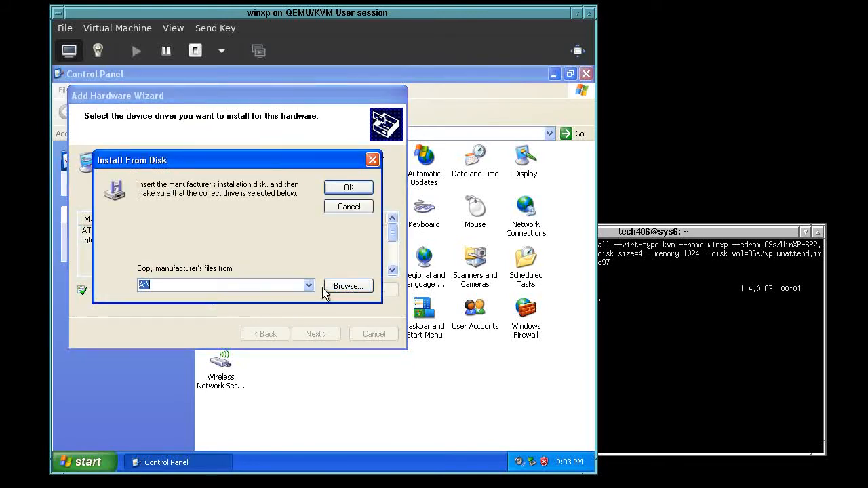
click(338, 287)
click(277, 200)
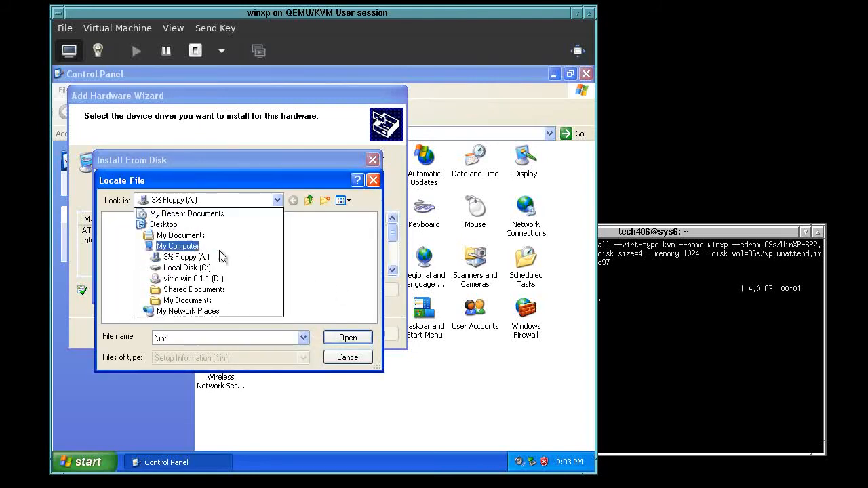
click(209, 280)
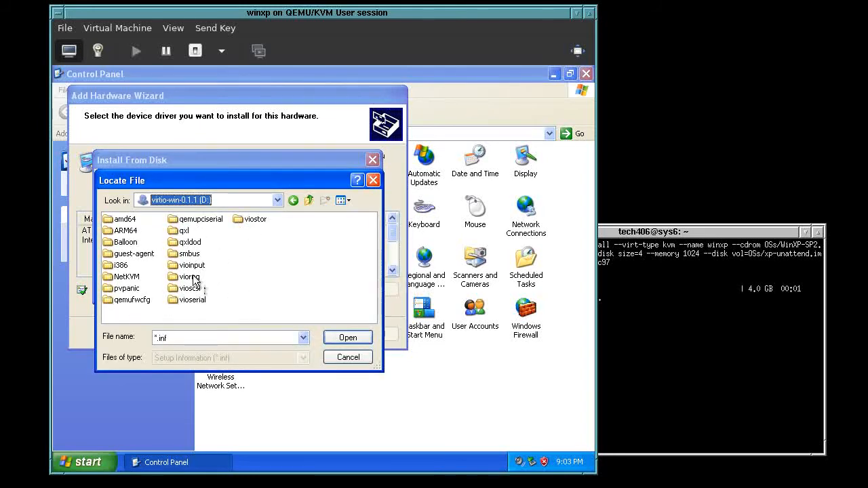
double_click(181, 234)
double_click(118, 242)
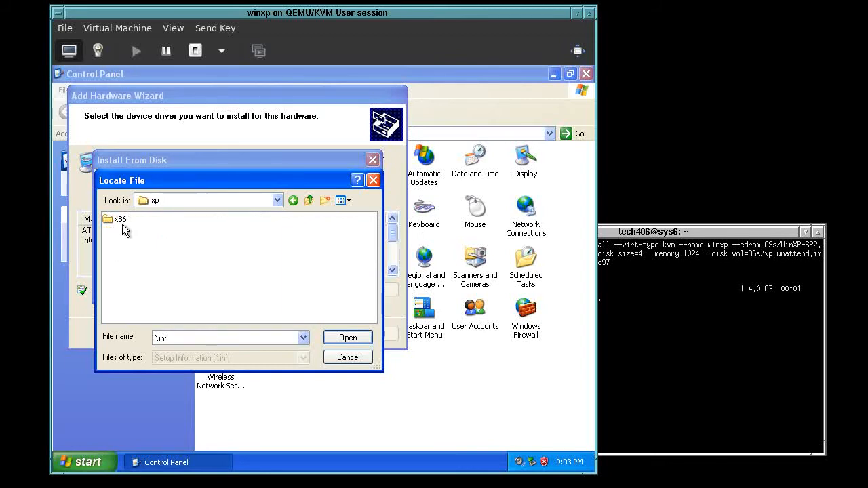
double_click(119, 218)
click(119, 218)
click(326, 336)
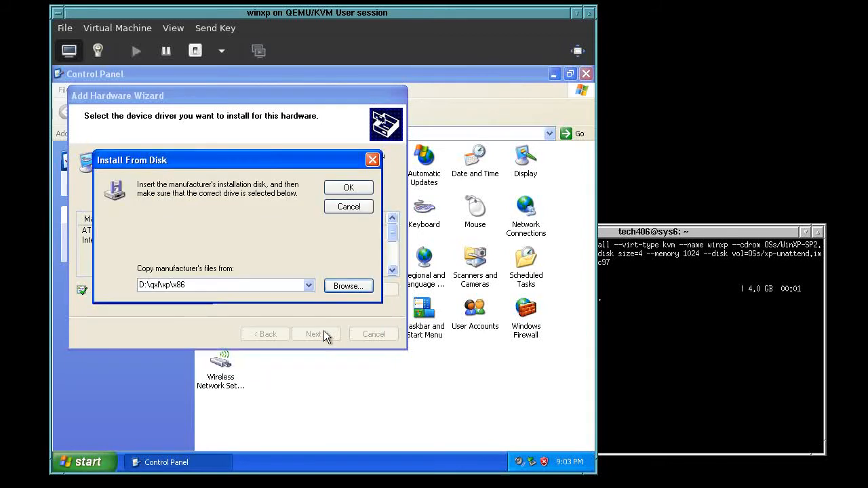
click(342, 188)
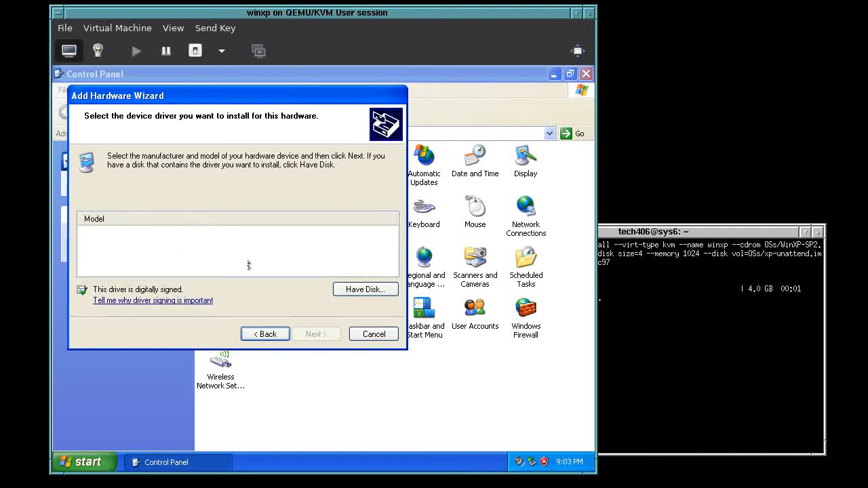
Step: Try D:\qxl\xp as the display driver location and return to the hardware type list
click(356, 289)
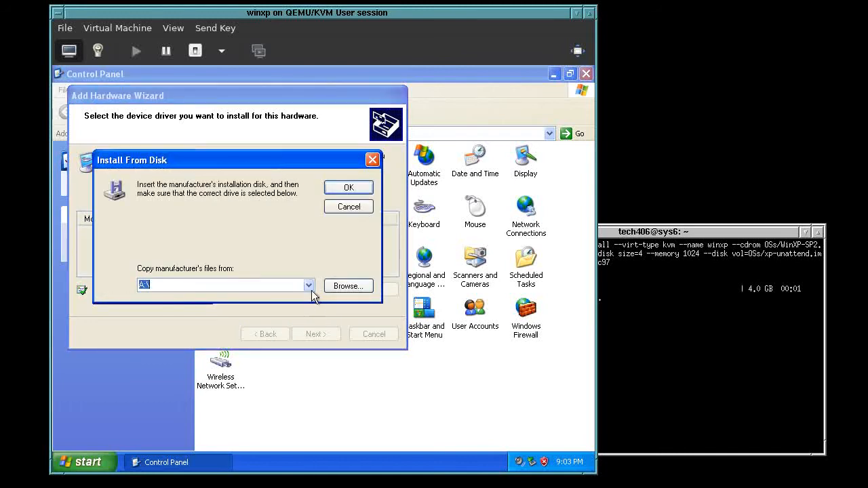
click(309, 284)
click(301, 296)
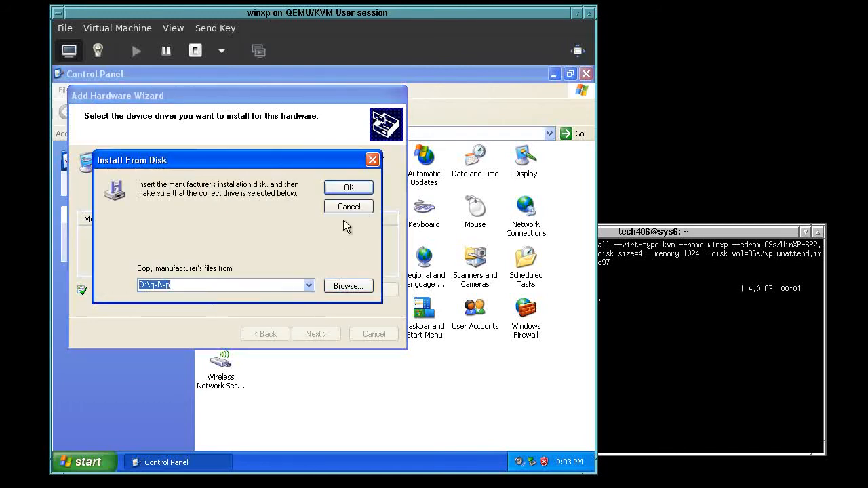
click(346, 188)
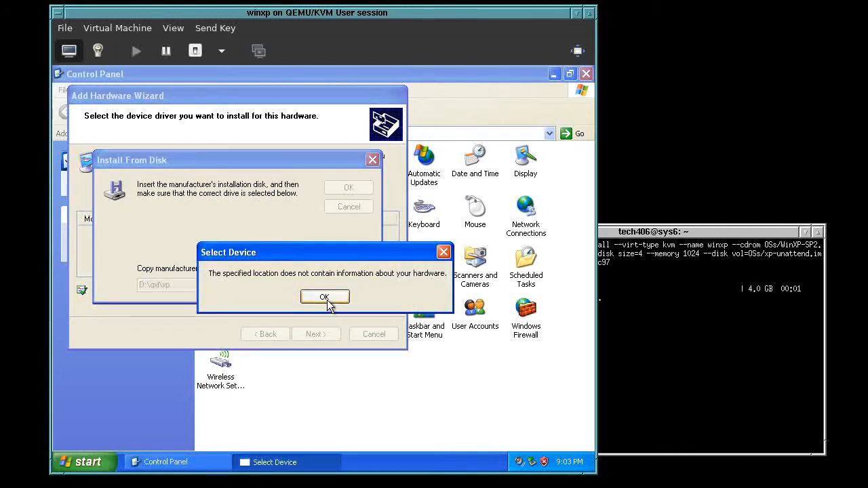
click(325, 298)
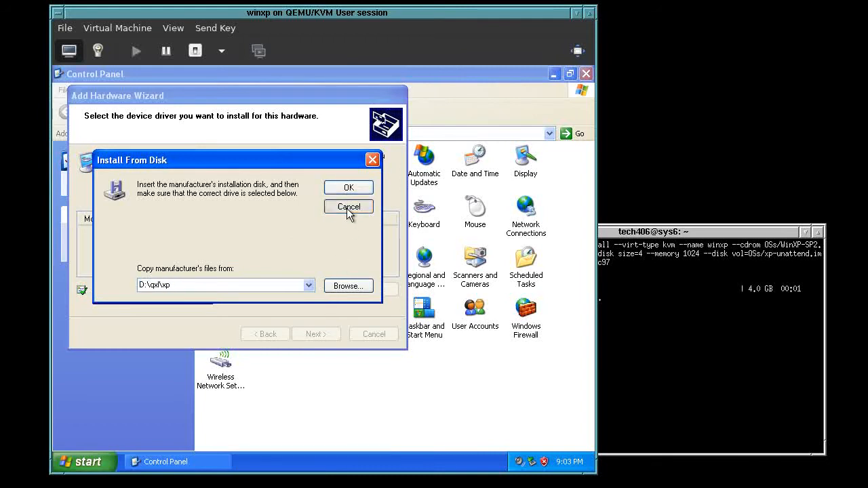
click(347, 207)
click(274, 335)
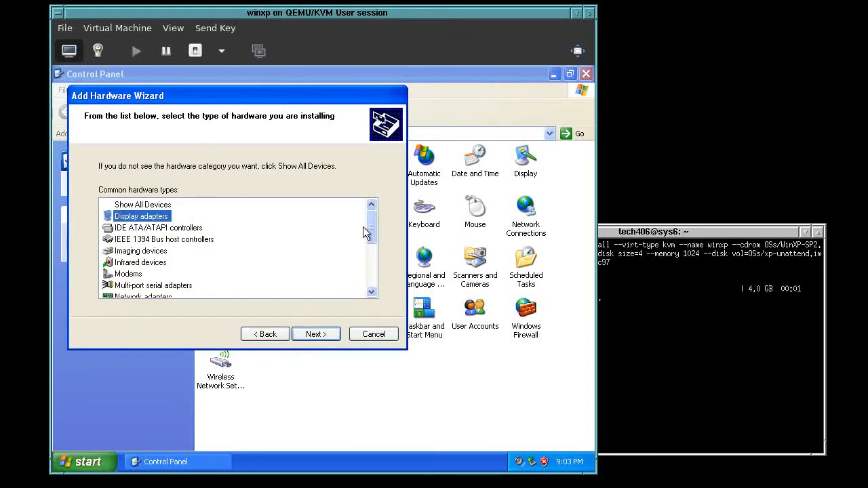
Step: Continue the wizard with Display adapters and check the Intel and ATI manufacturer entries
drag(372, 233, 376, 214)
click(309, 335)
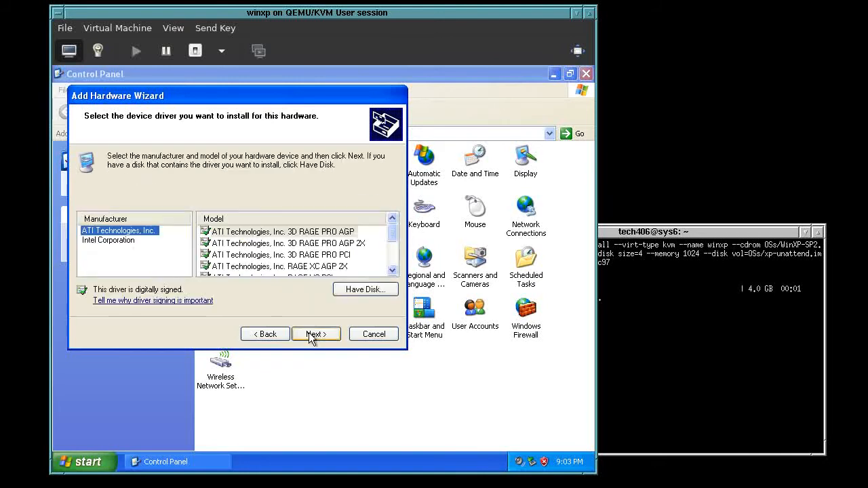
click(109, 240)
click(126, 232)
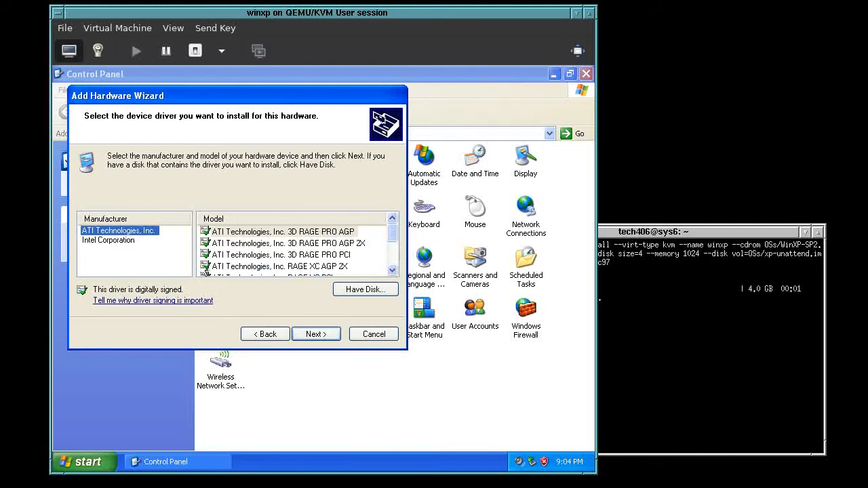
Step: Choose to install from disk and browse the virtio-win CD's i386 and qxldod folders for a Windows XP display driver
click(349, 289)
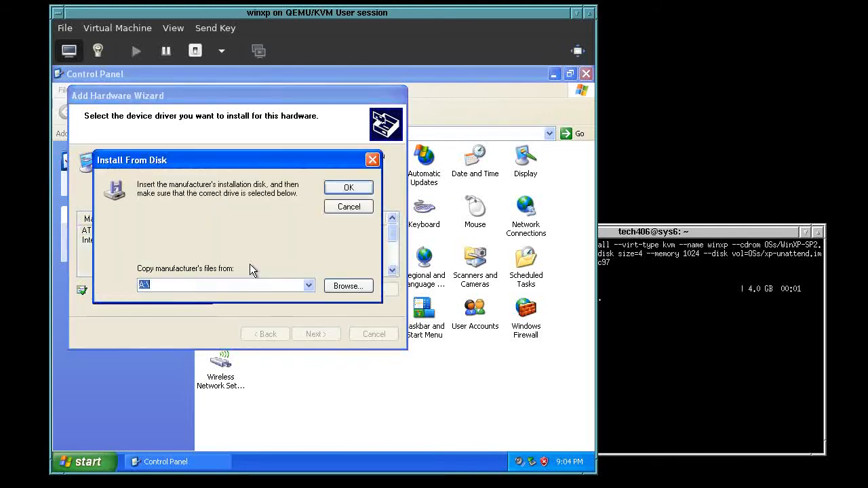
click(309, 284)
click(289, 303)
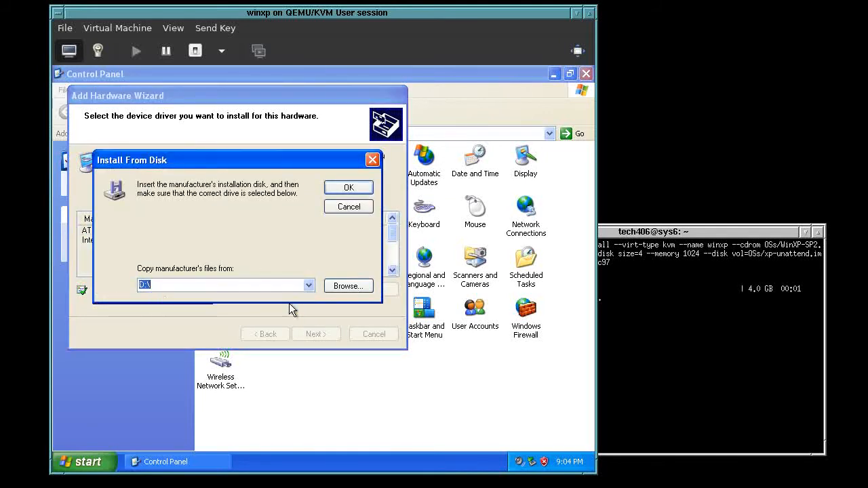
click(312, 283)
click(313, 284)
click(329, 286)
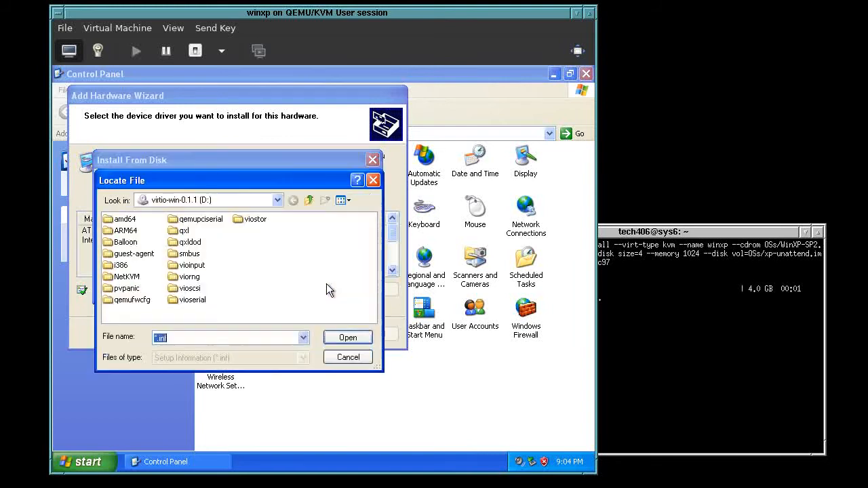
double_click(121, 265)
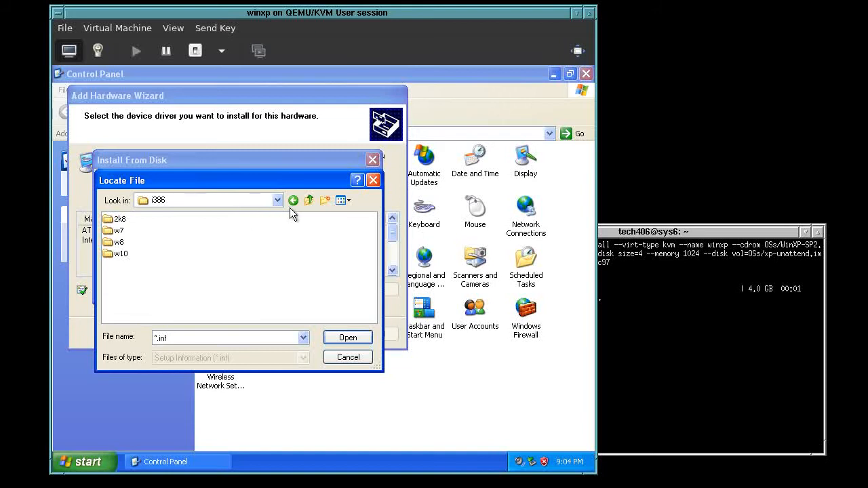
click(308, 200)
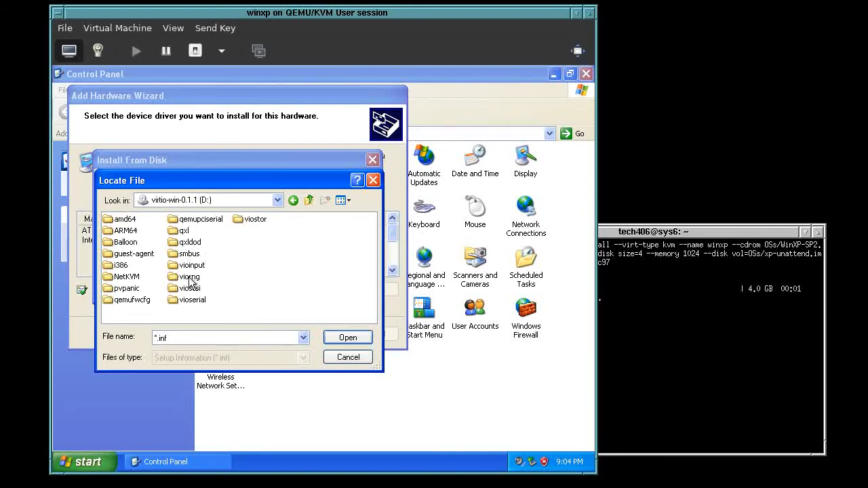
double_click(184, 242)
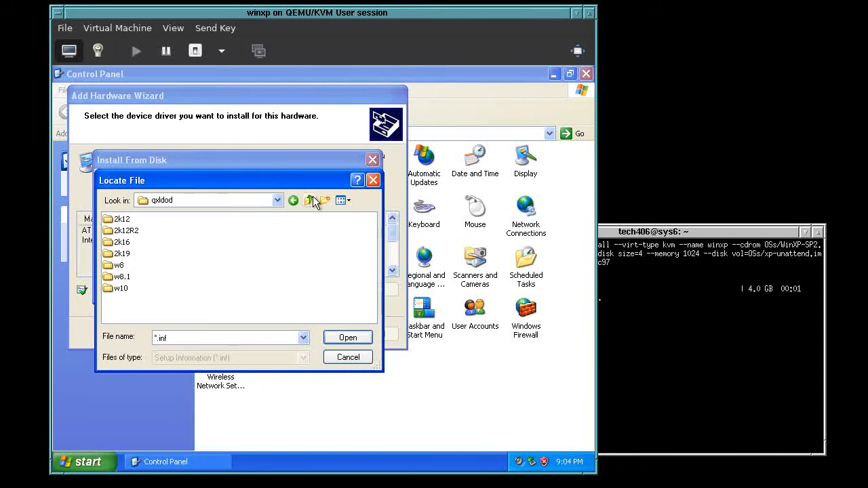
click(308, 200)
Step: Try to load the qxl setup file from the CD's qxl\xp\x86 folder and cancel the Add Hardware wizard
double_click(181, 230)
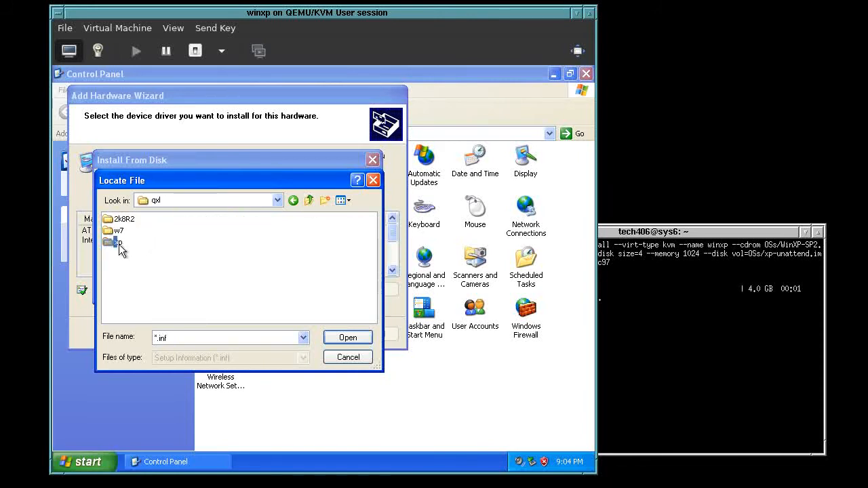
double_click(119, 246)
double_click(116, 222)
click(119, 223)
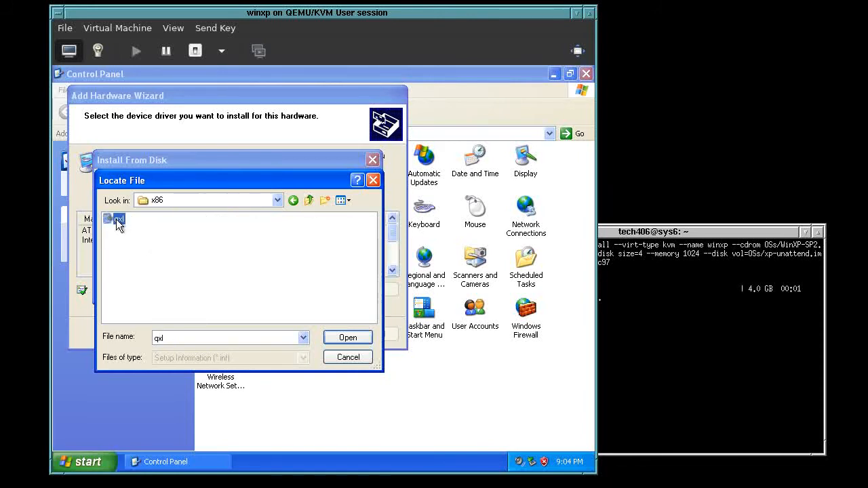
click(346, 338)
click(349, 190)
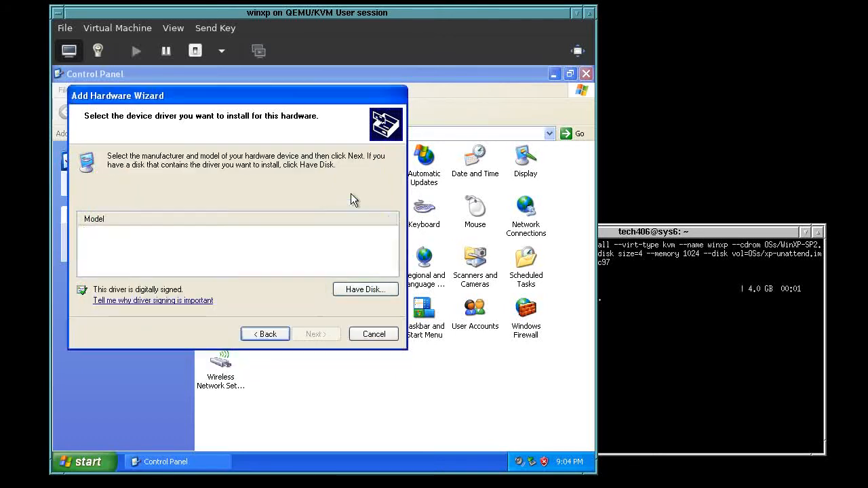
click(373, 335)
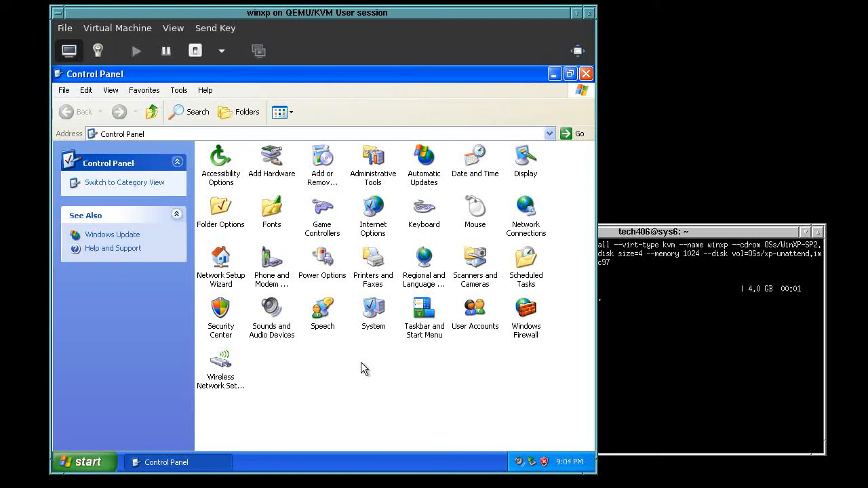
Step: Inspect the display adapter's general, driver and resource properties in the advanced display settings, and close the dialogs without changes
double_click(525, 160)
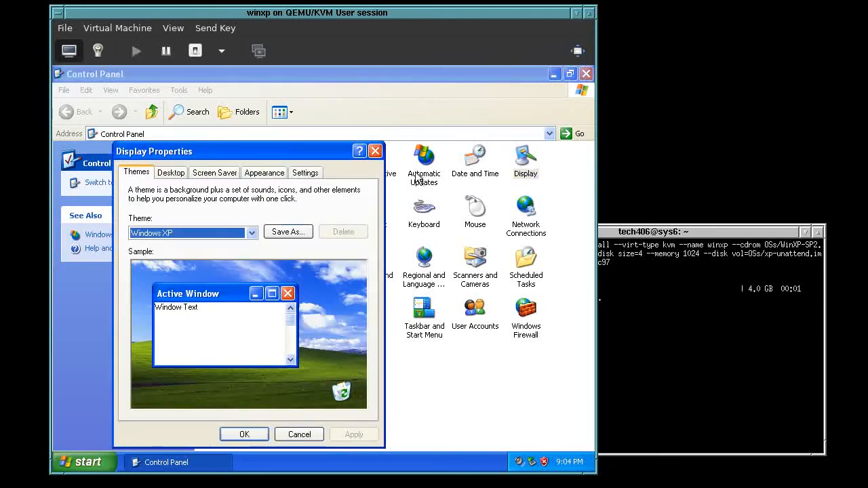
click(307, 174)
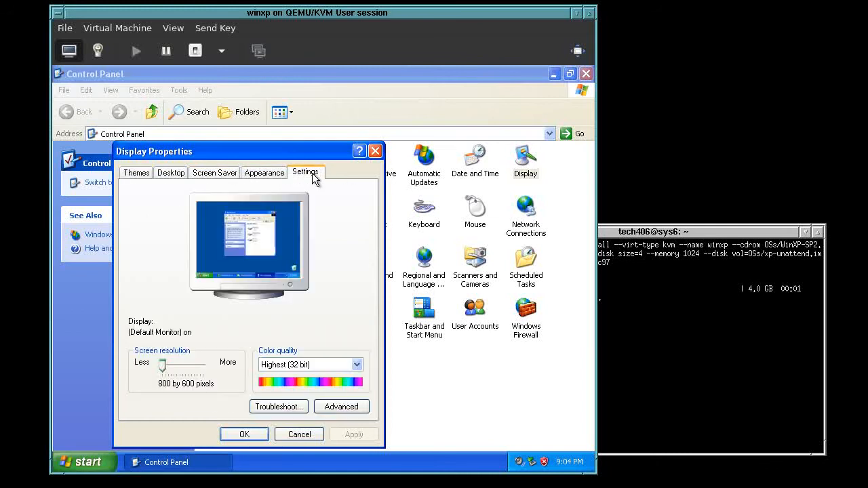
click(341, 407)
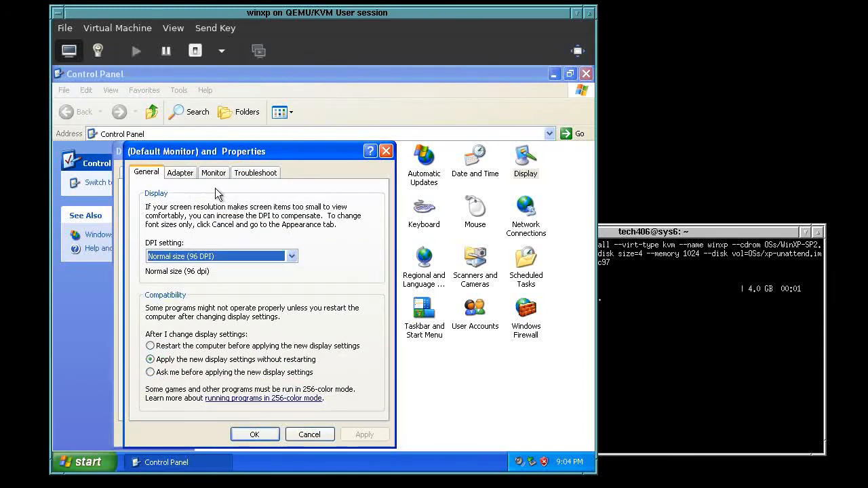
click(181, 173)
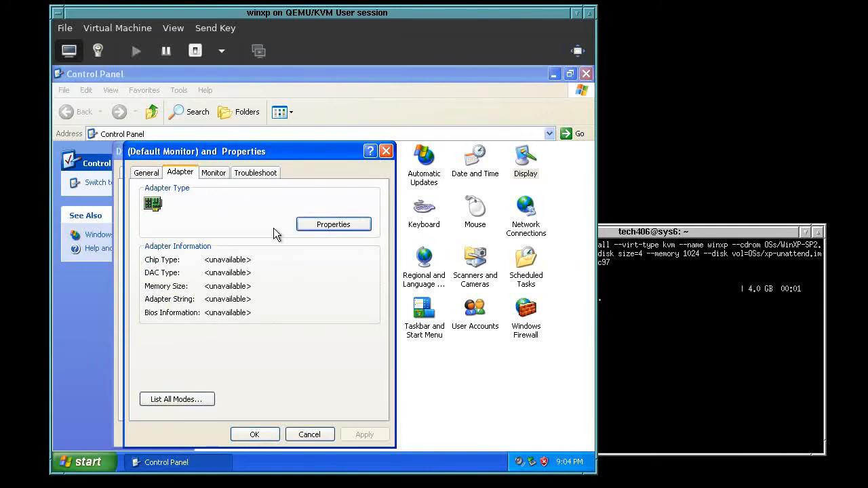
click(332, 225)
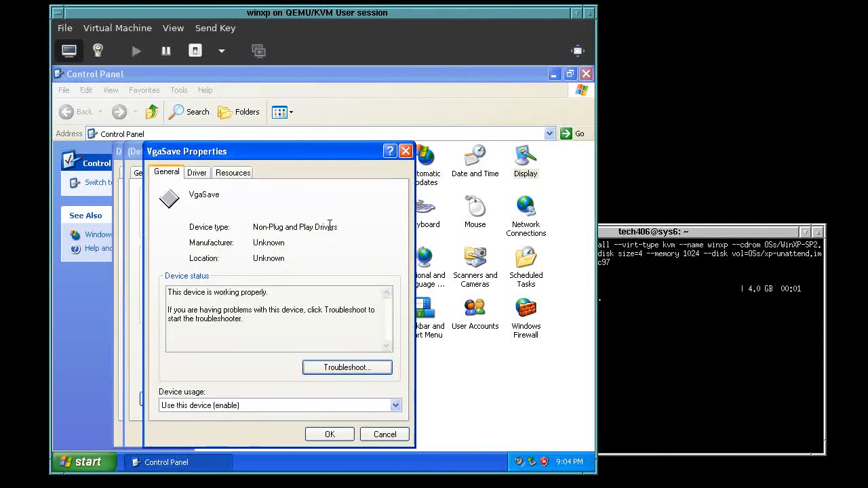
click(207, 175)
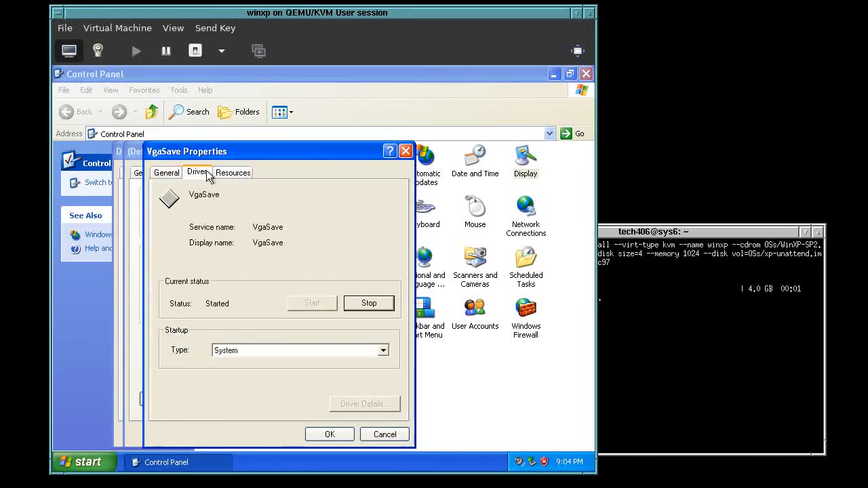
click(232, 179)
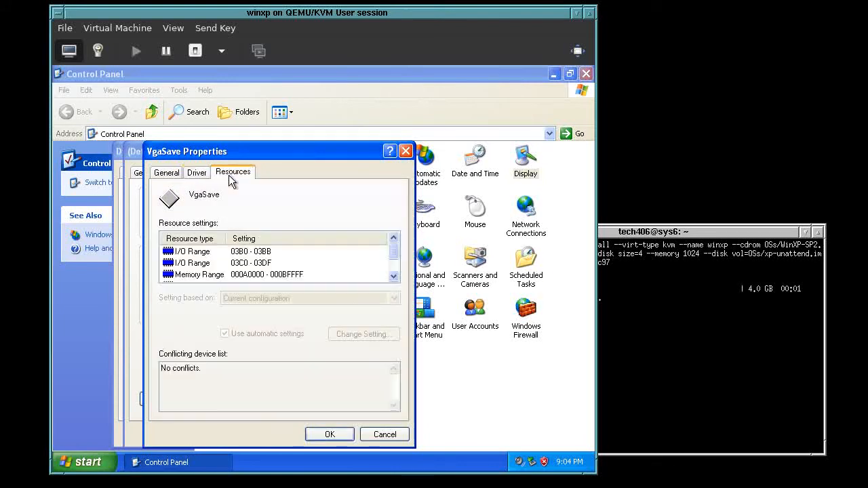
click(371, 435)
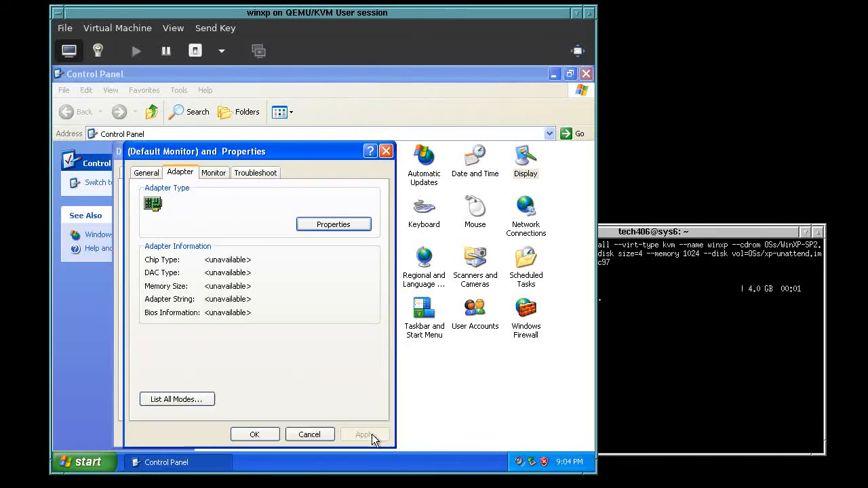
click(325, 433)
click(300, 435)
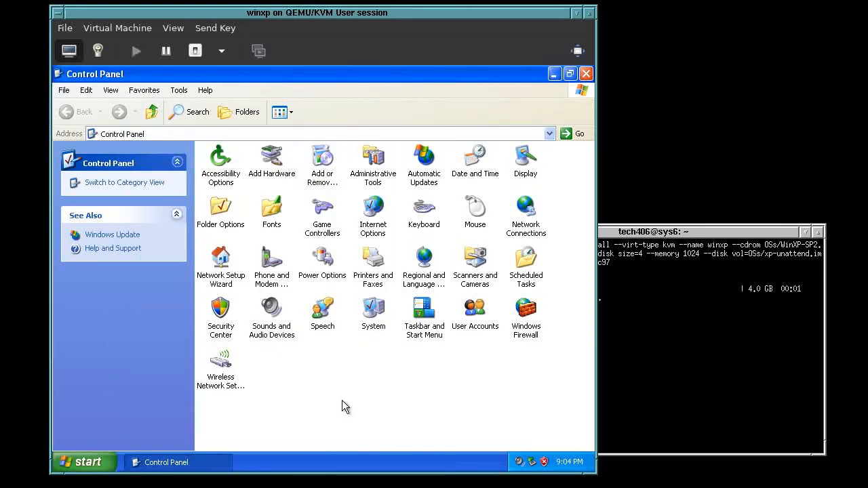
Step: Close the Control Panel and reopen it
click(585, 74)
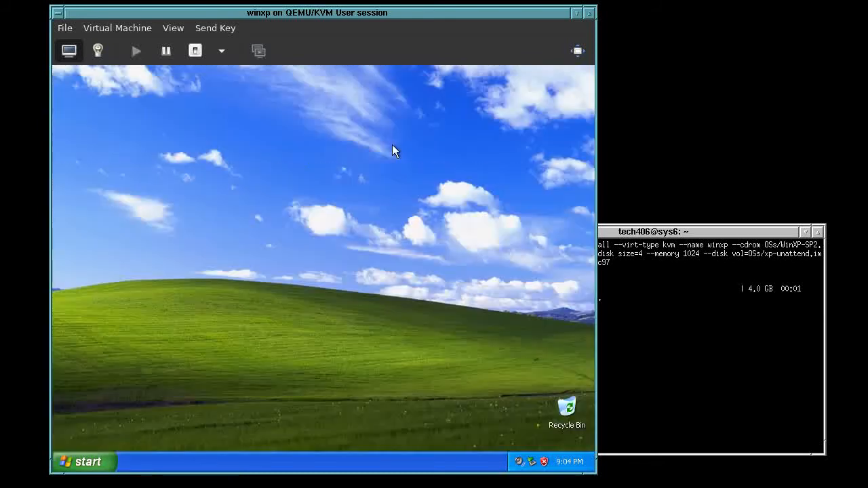
click(87, 461)
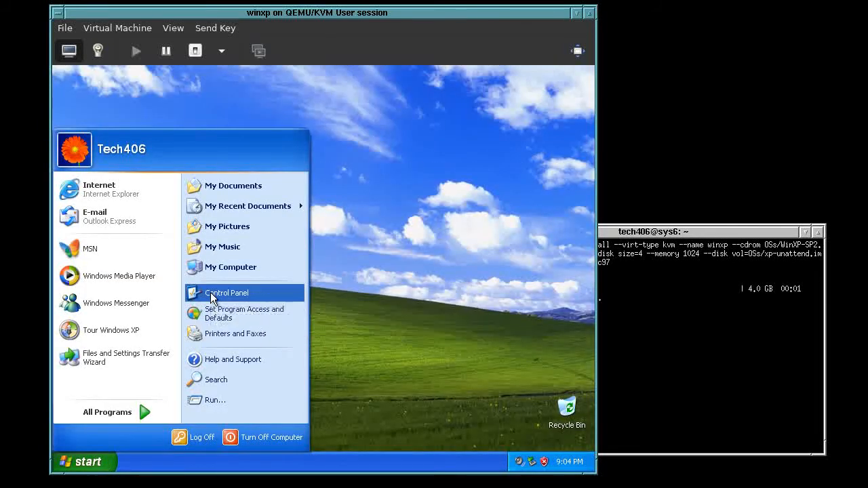
click(216, 293)
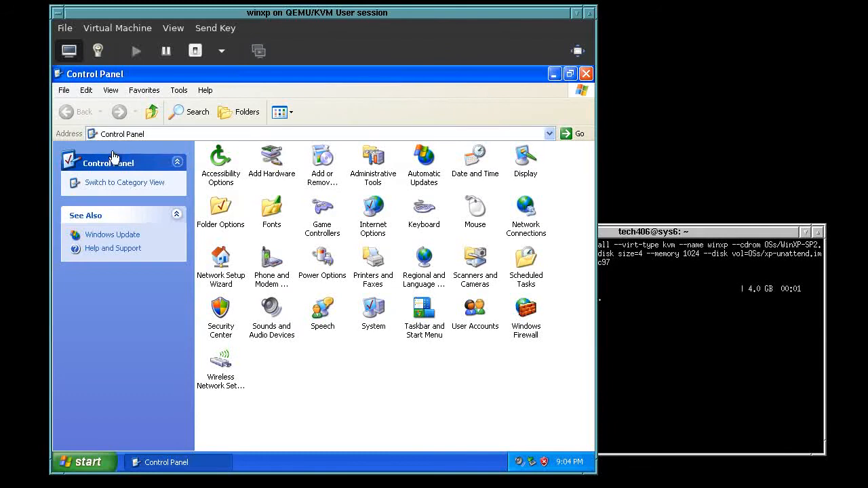
Step: Open the virtio-win CD's qxl\xp\x86 folder and run the install command on the qxl setup information file
click(151, 113)
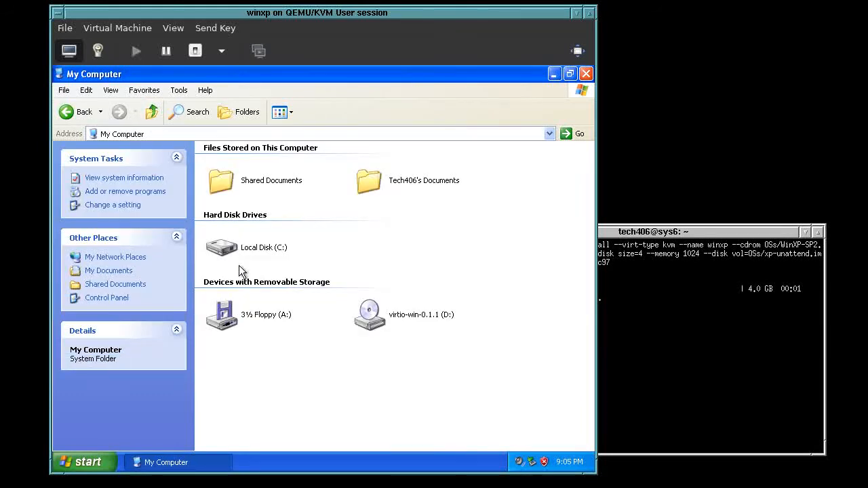
double_click(366, 320)
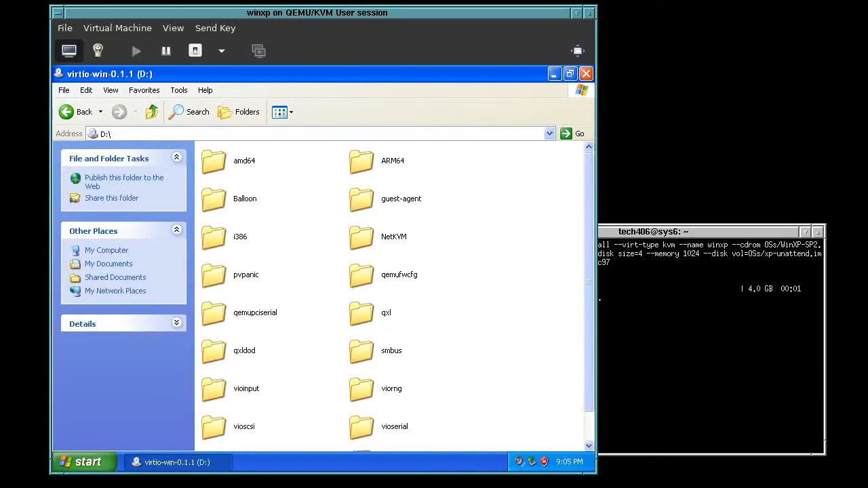
double_click(366, 317)
double_click(216, 198)
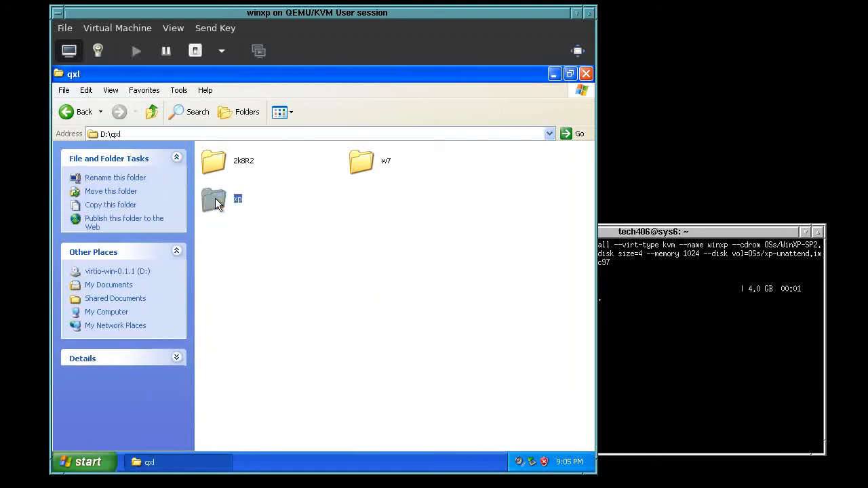
double_click(214, 162)
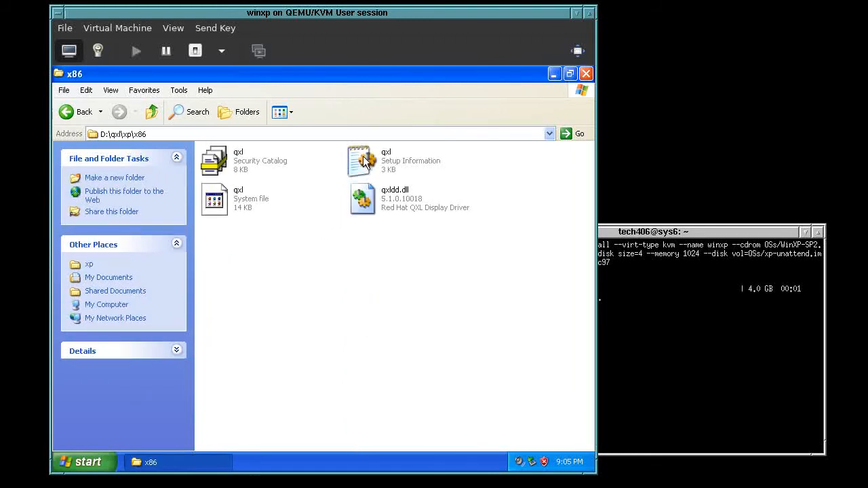
right_click(365, 161)
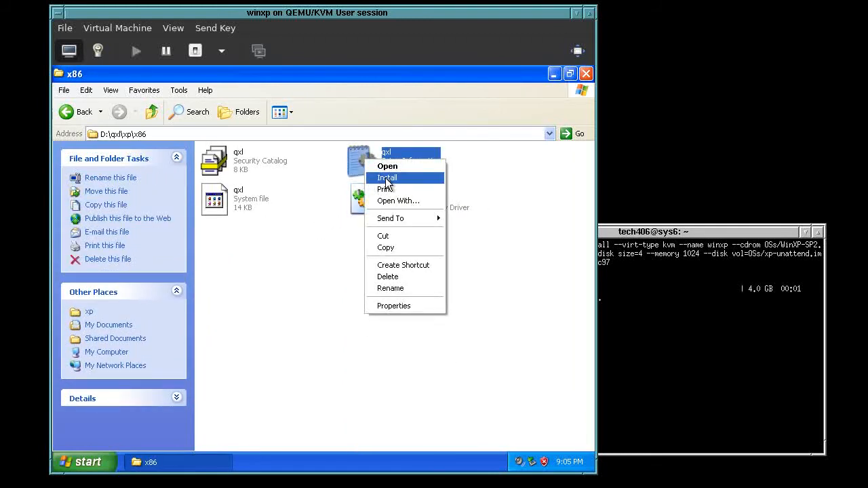
click(391, 179)
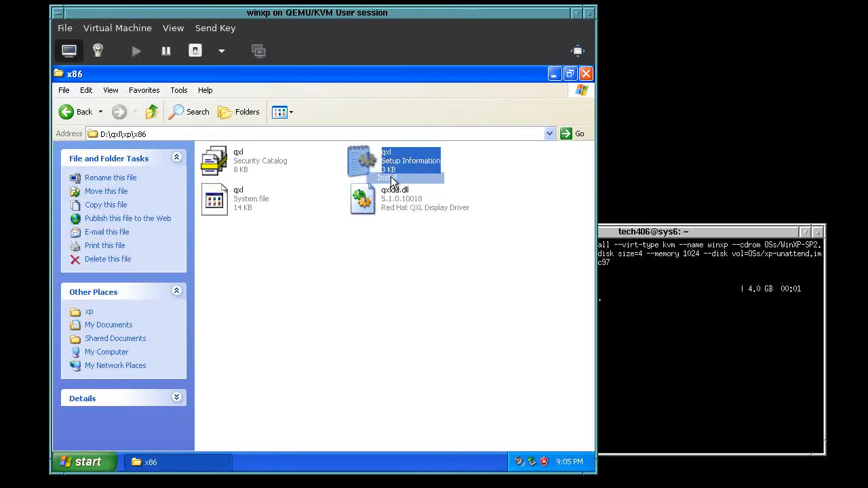
click(358, 165)
click(367, 257)
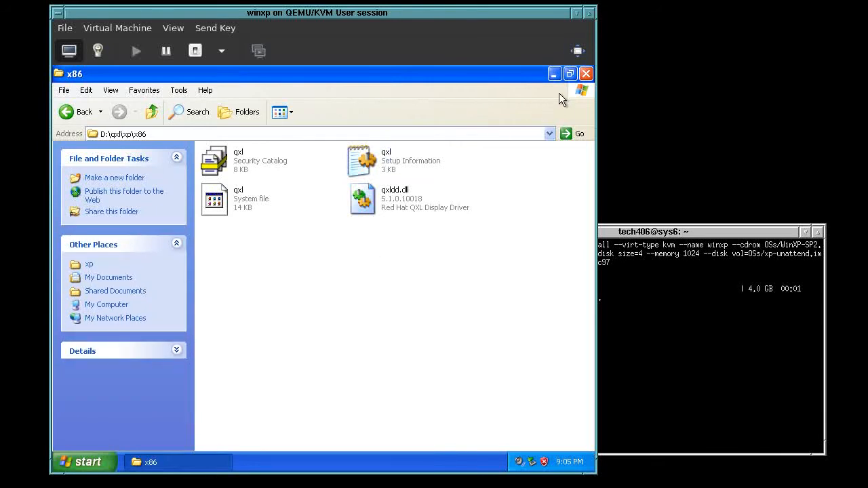
Step: View the contents of the qxl setup information file in Notepad and close it
double_click(380, 166)
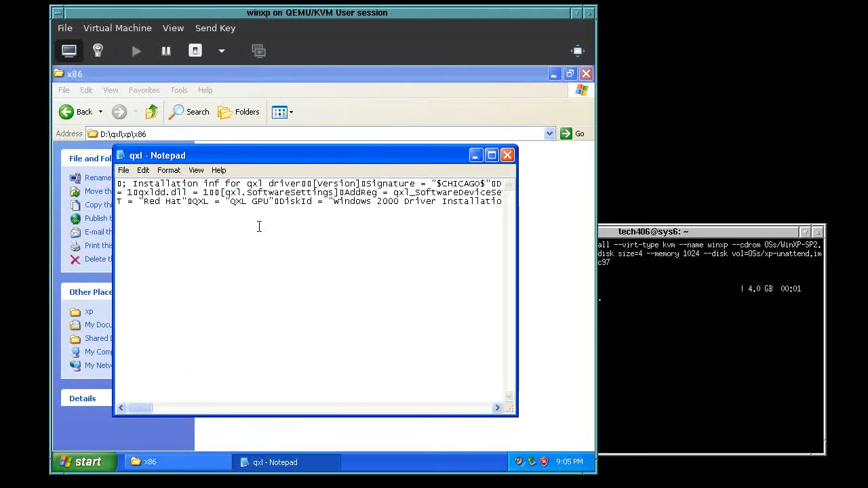
mouse_move(147, 408)
mouse_down()
mouse_move(501, 410)
mouse_move(144, 398)
mouse_move(136, 407)
mouse_up()
click(507, 155)
click(403, 282)
Step: Look through the virtio-win CD's root folders, revisit the qxl\xp\x86 folder and close the file window
click(78, 111)
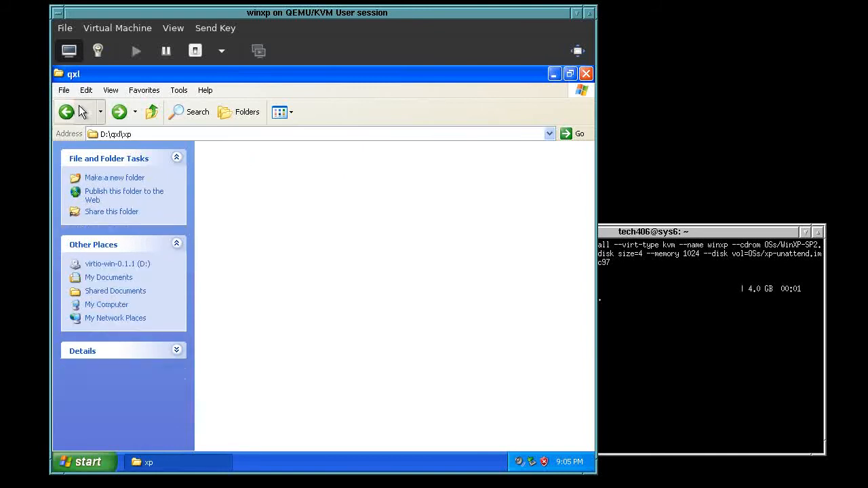
click(80, 112)
click(80, 111)
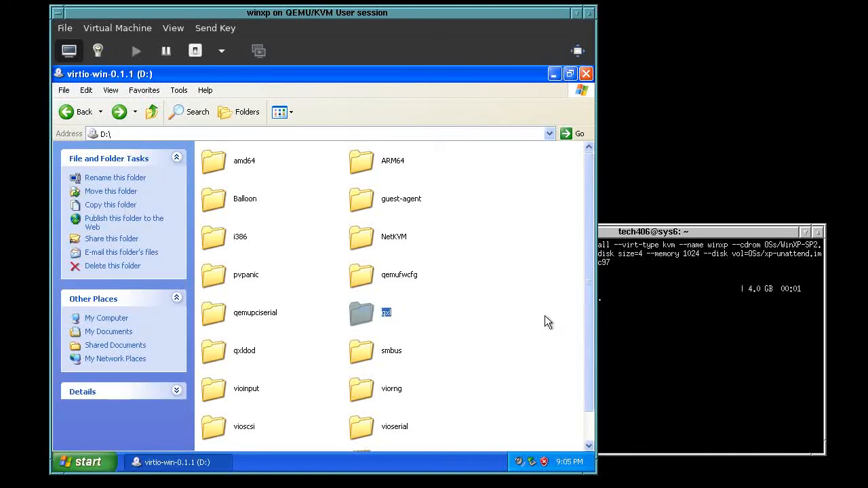
click(508, 309)
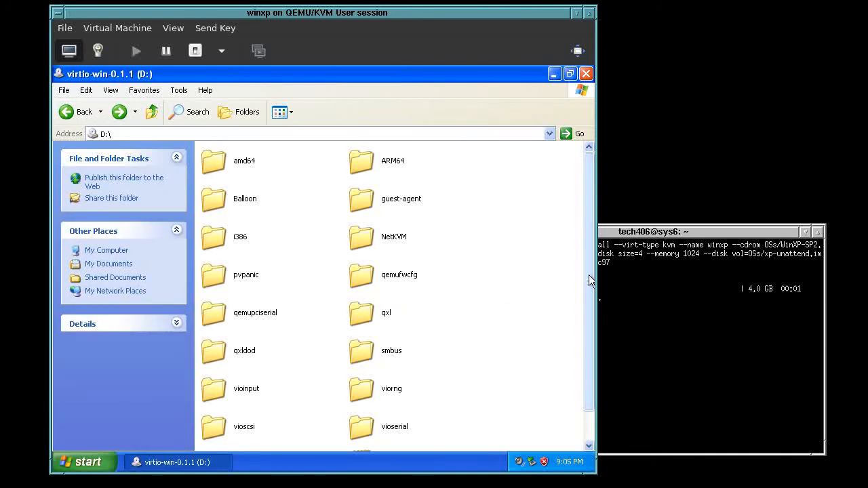
drag(587, 287, 583, 319)
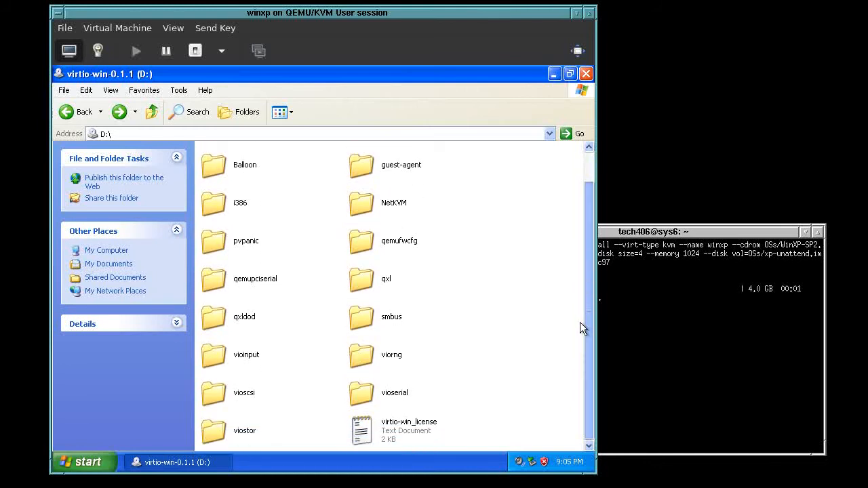
drag(584, 319, 587, 248)
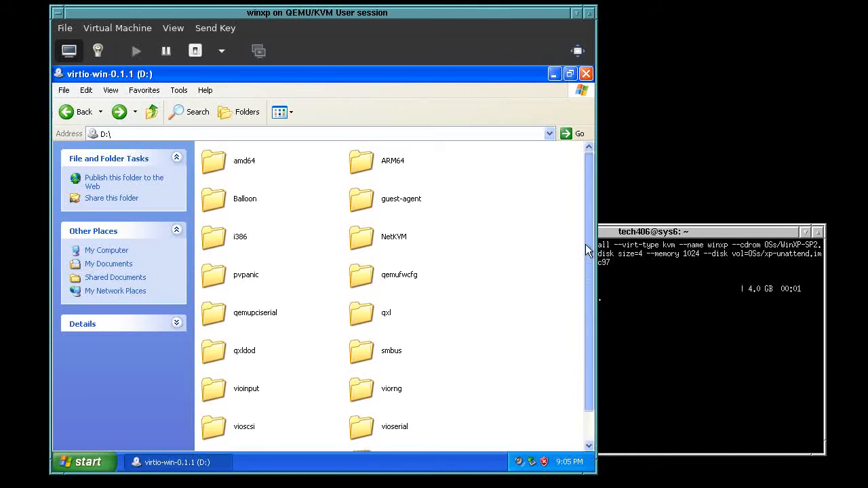
double_click(361, 315)
double_click(220, 202)
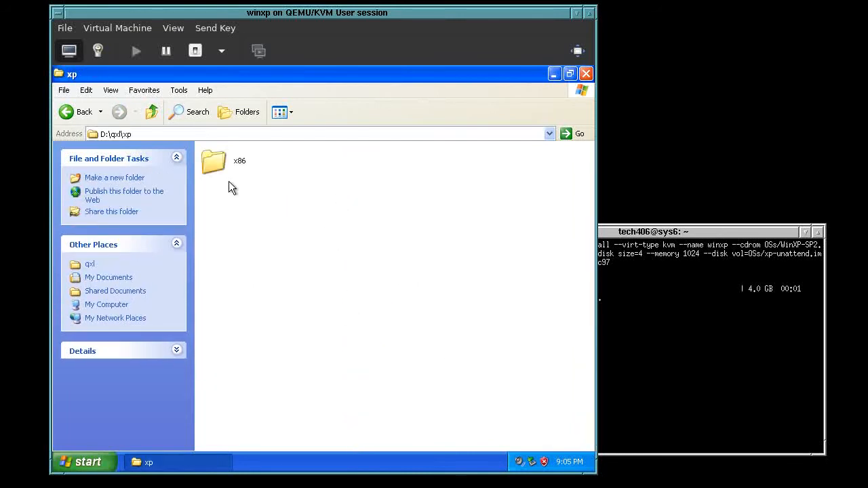
click(226, 166)
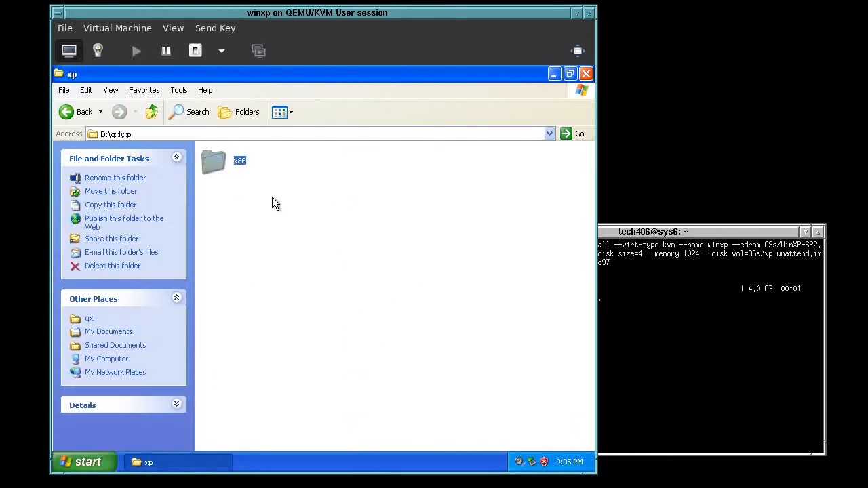
double_click(217, 166)
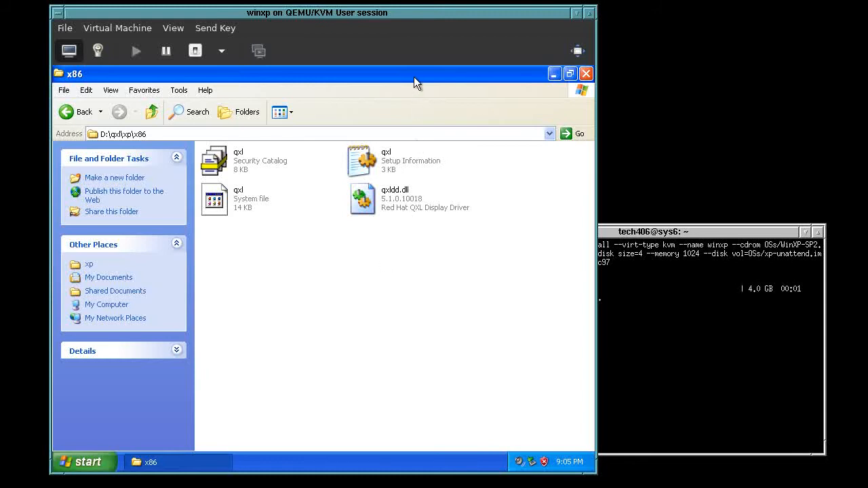
click(586, 74)
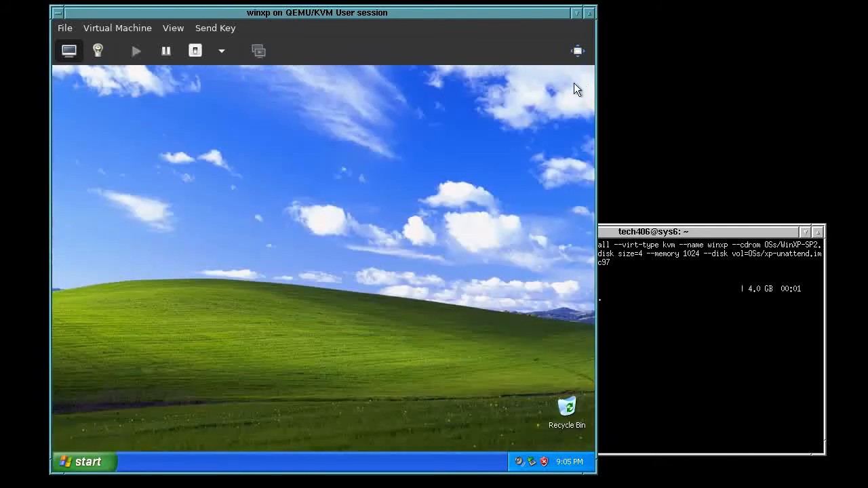
Step: Open Computer Management for this computer and show Device Manager
click(87, 460)
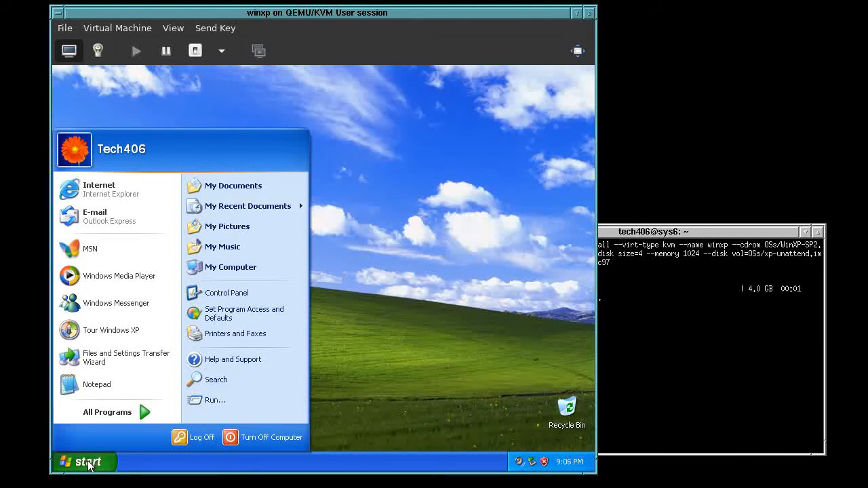
right_click(231, 269)
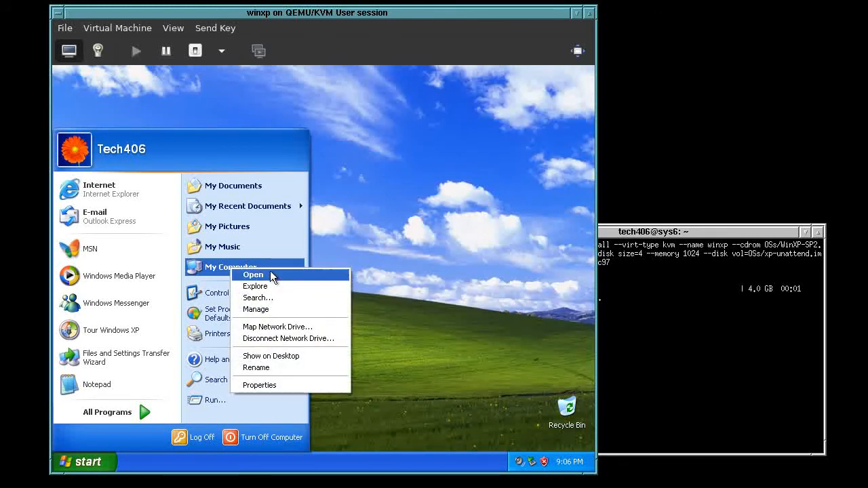
click(274, 311)
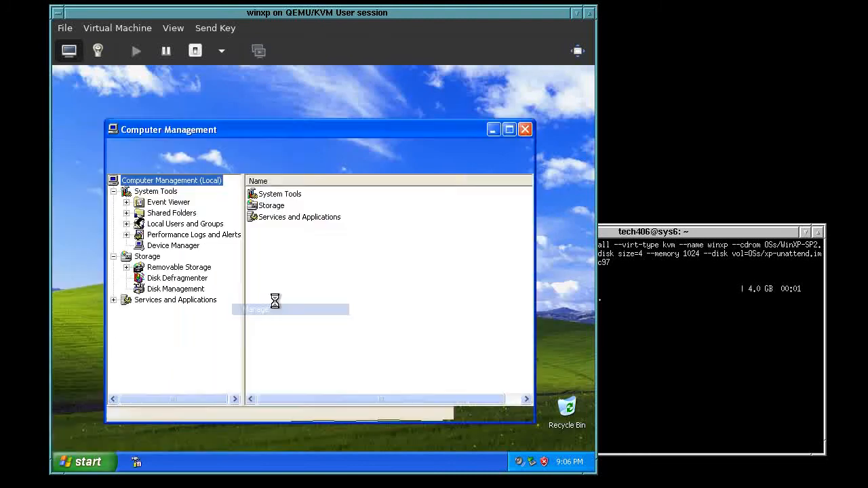
click(178, 247)
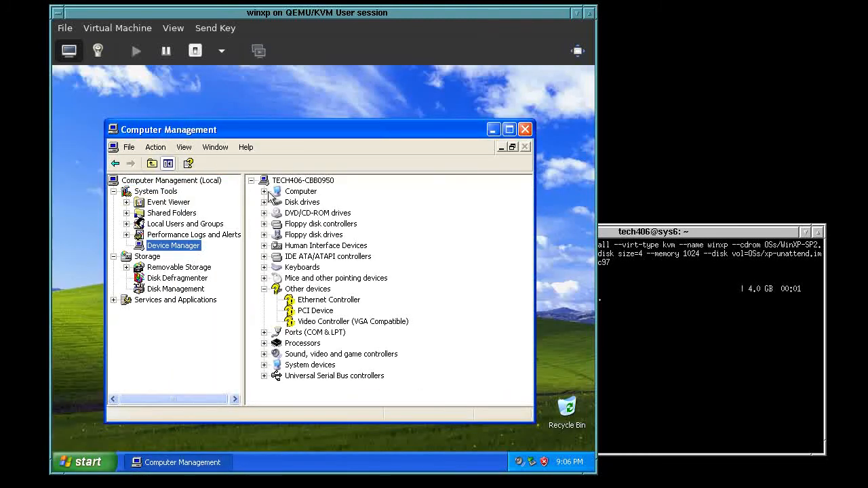
Step: Start a driver update for Video Controller (VGA Compatible), declining Windows Update and choosing to install from a list or specific location
right_click(336, 324)
click(358, 332)
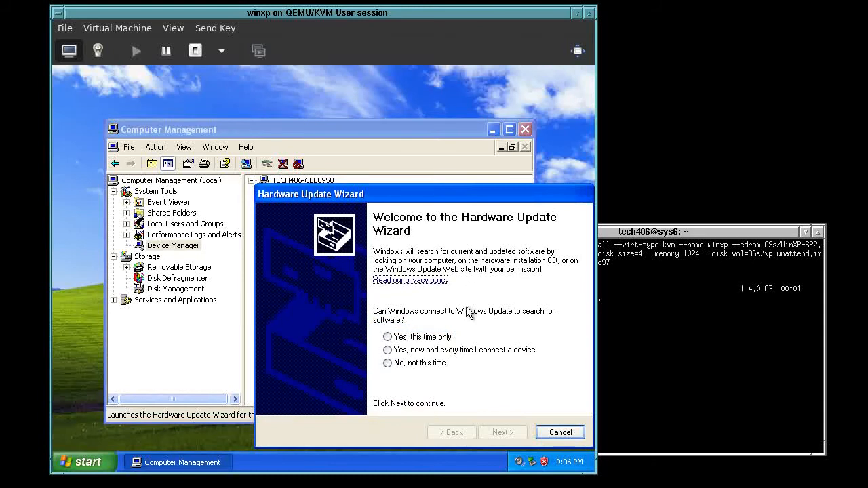
click(422, 364)
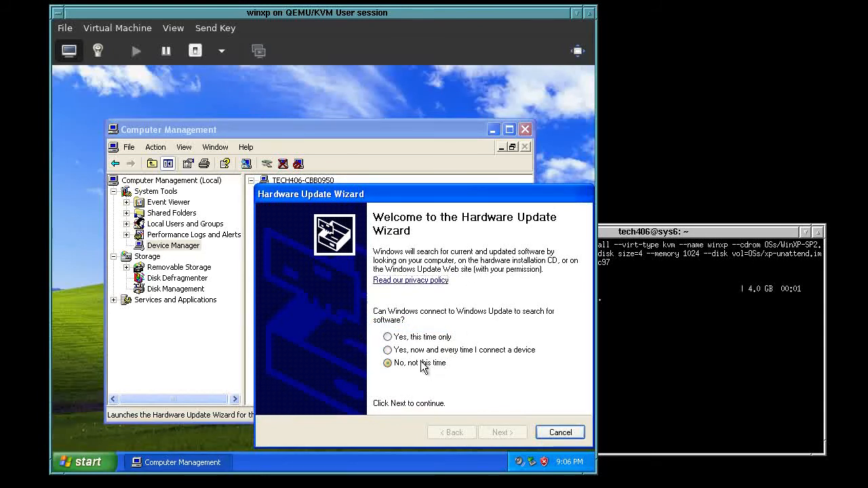
click(501, 434)
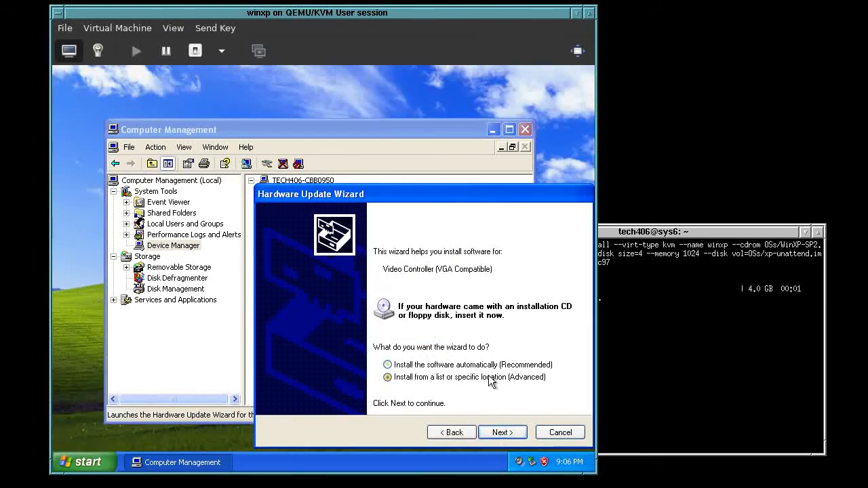
click(509, 429)
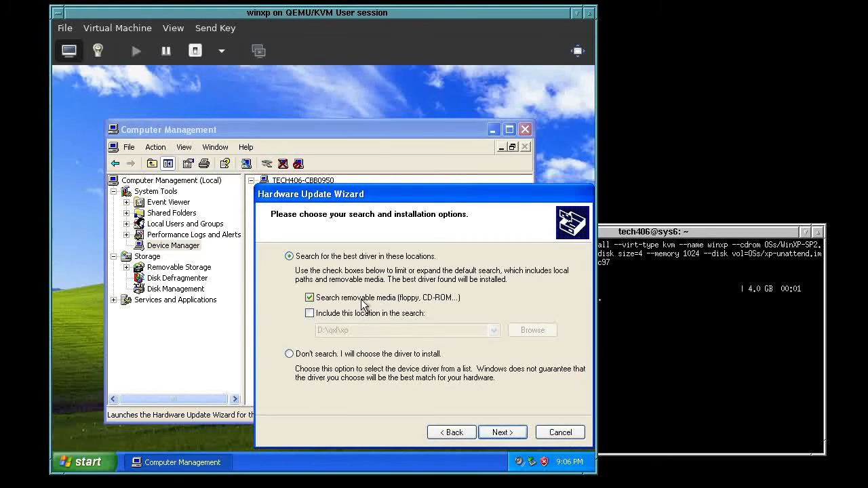
Step: Choose to pick a Display adapters driver manually, try to load it from D:\qxl\xp, and cancel the disk prompt
click(385, 356)
click(487, 434)
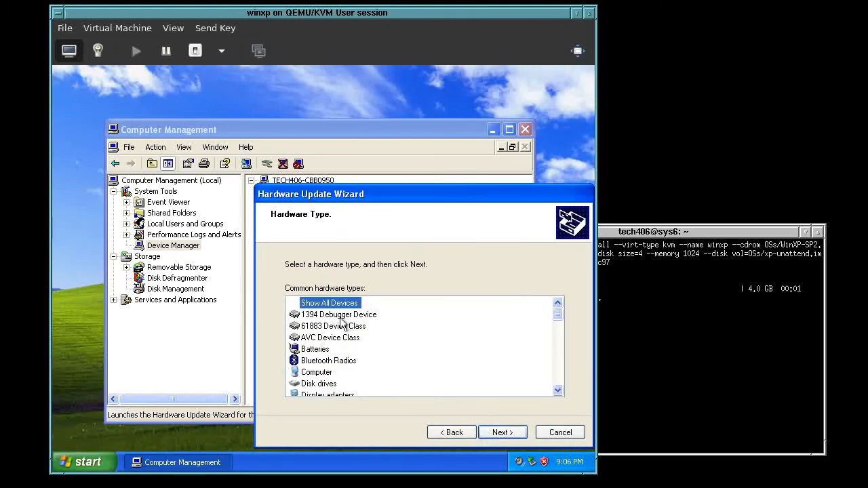
click(352, 394)
click(499, 432)
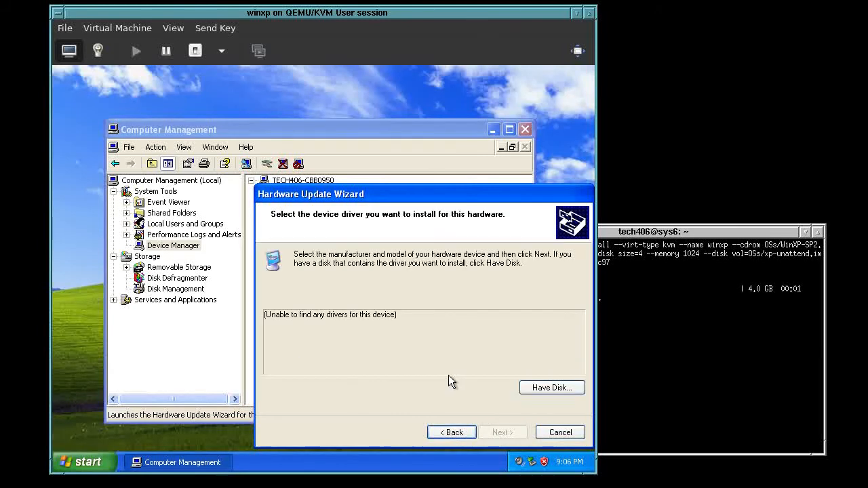
click(549, 388)
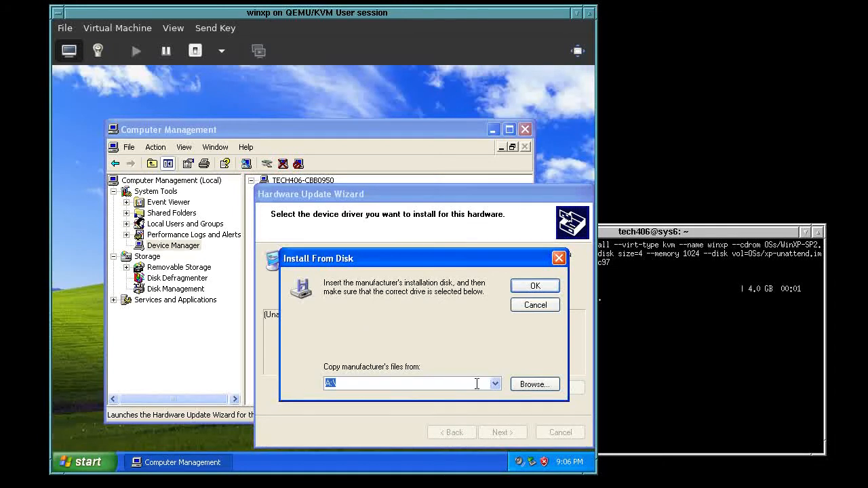
click(494, 384)
click(476, 395)
click(534, 284)
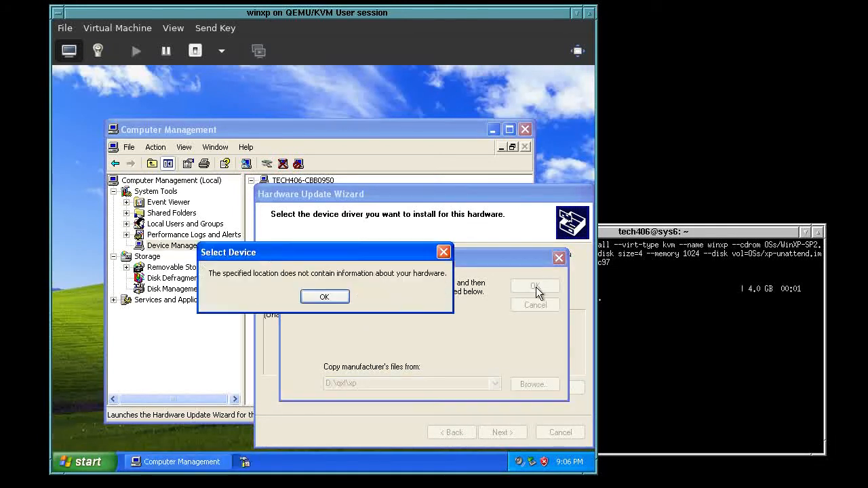
click(338, 299)
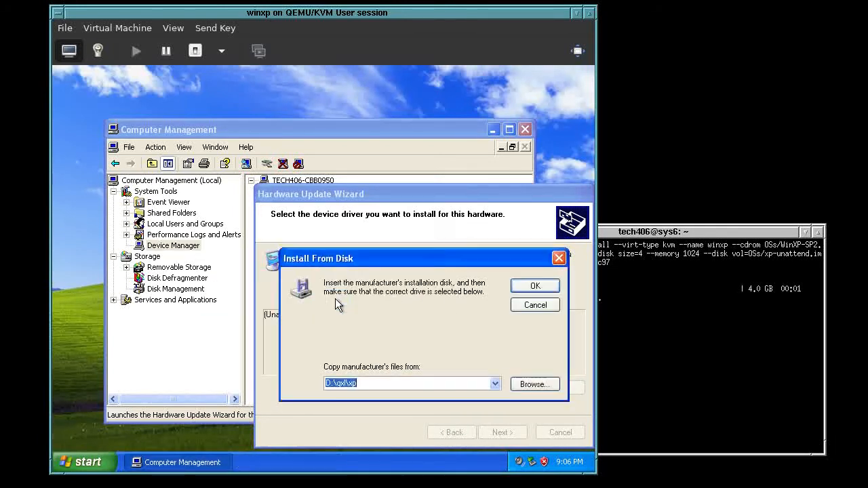
click(529, 307)
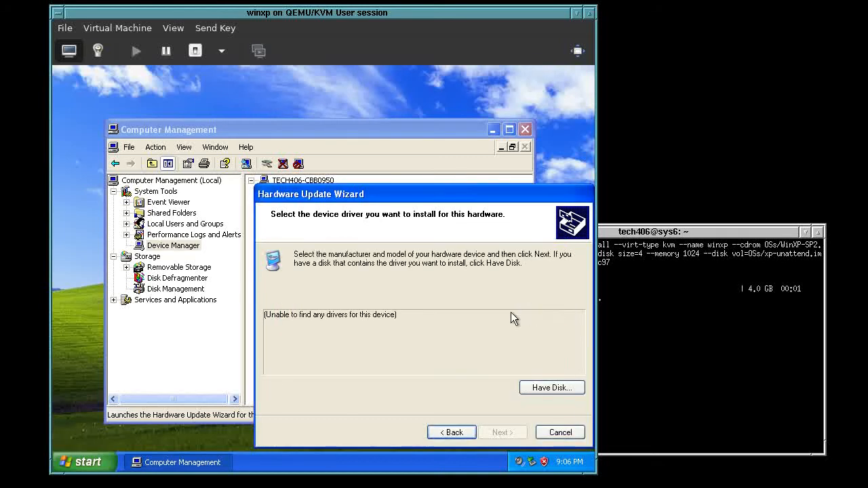
Step: Return to the search options and try searching for the best driver on removable media and in D:\qxl\xp
click(456, 435)
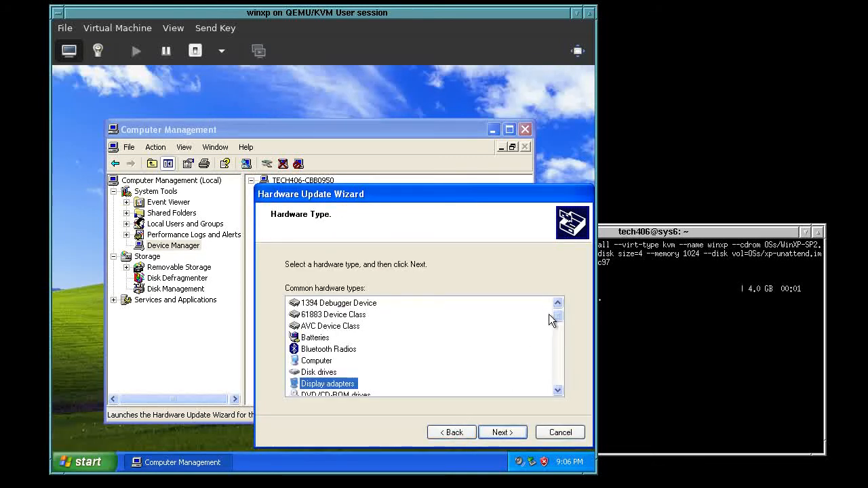
click(558, 302)
click(463, 432)
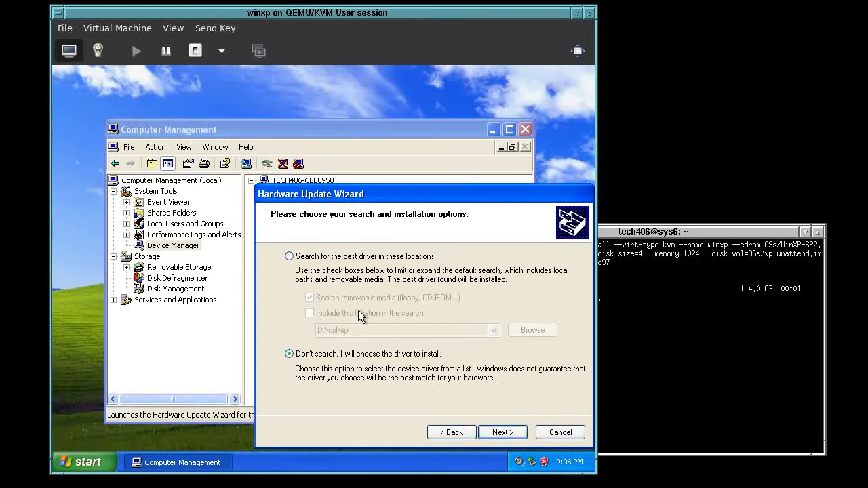
click(357, 257)
click(364, 313)
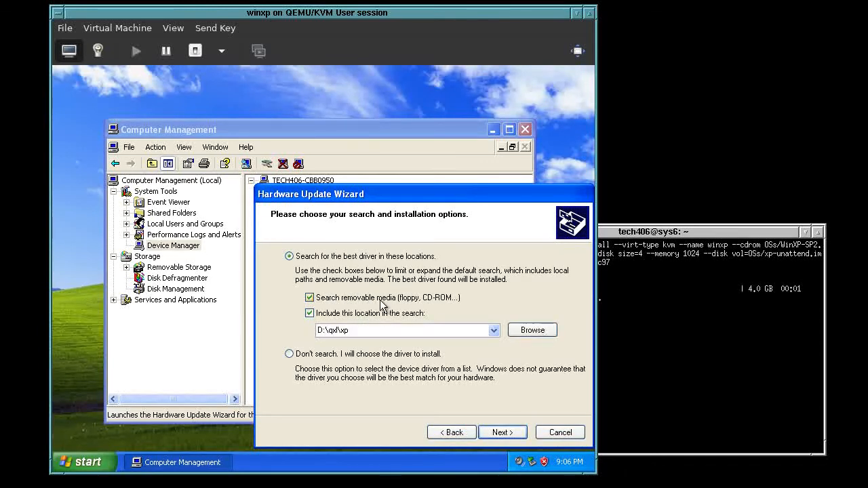
click(503, 432)
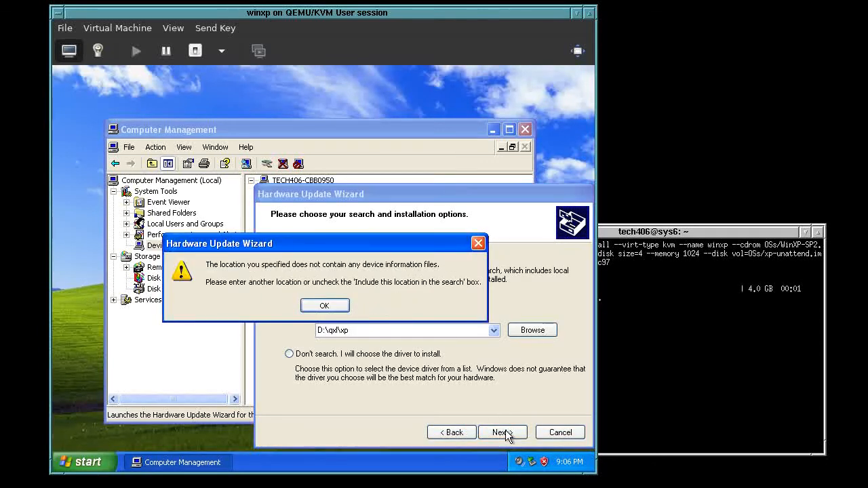
Step: Change the driver search location to D:\qxl\xp\x86 and install the Red Hat QXL GPU driver despite the Windows Logo testing warning
click(322, 307)
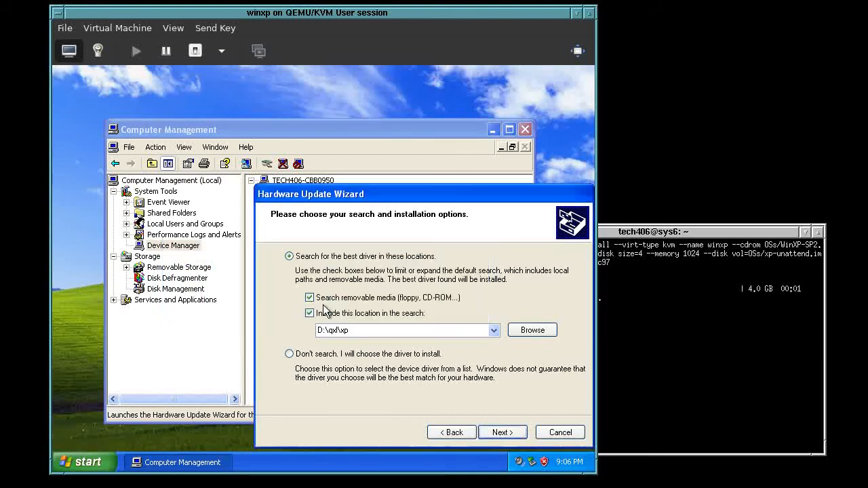
click(372, 328)
click(493, 330)
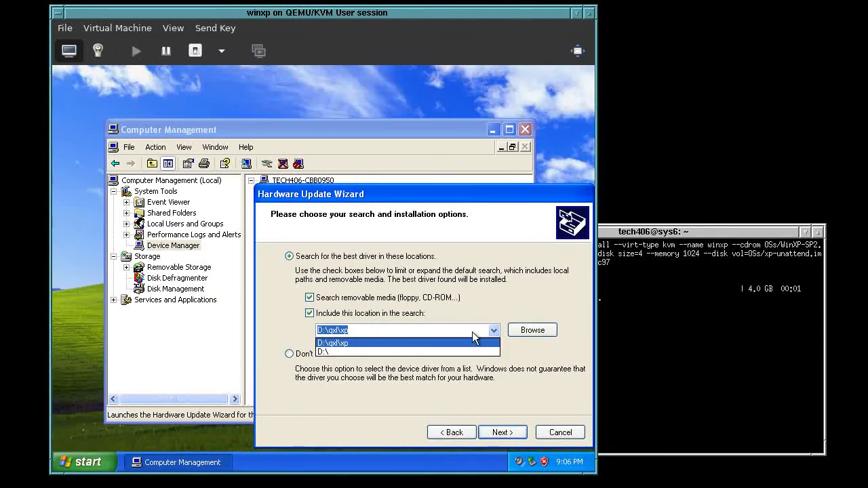
click(472, 331)
click(454, 328)
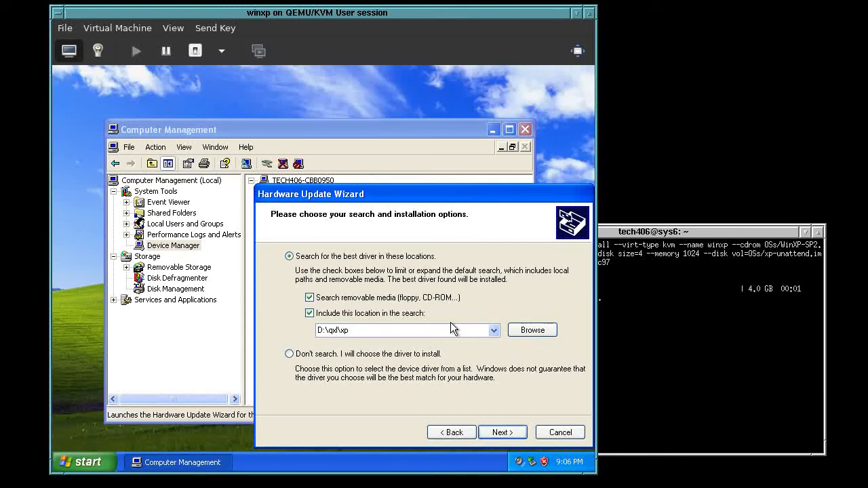
text(\x86)
click(508, 431)
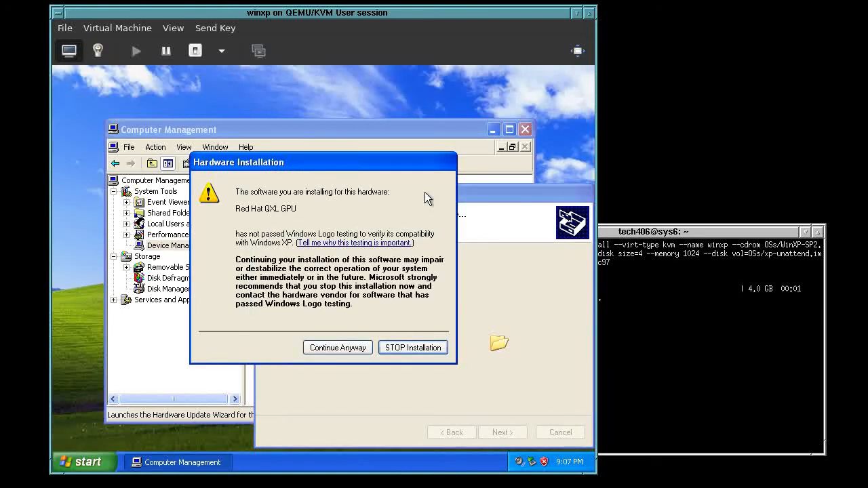
click(339, 349)
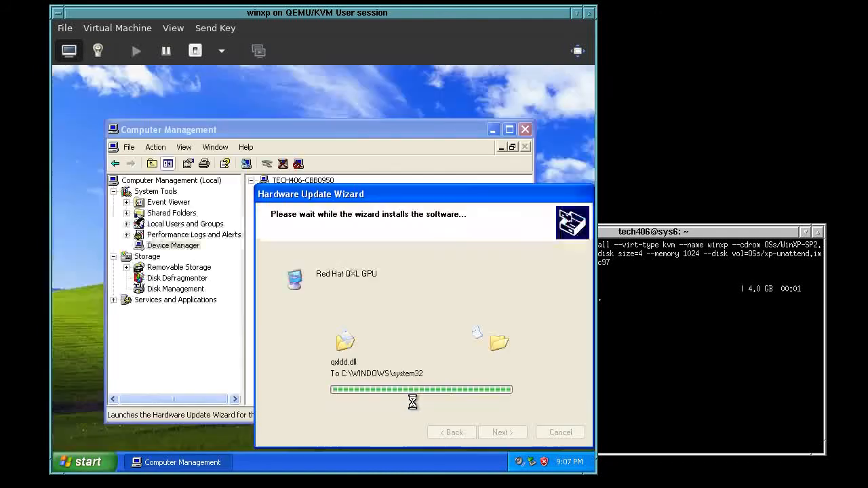
click(501, 433)
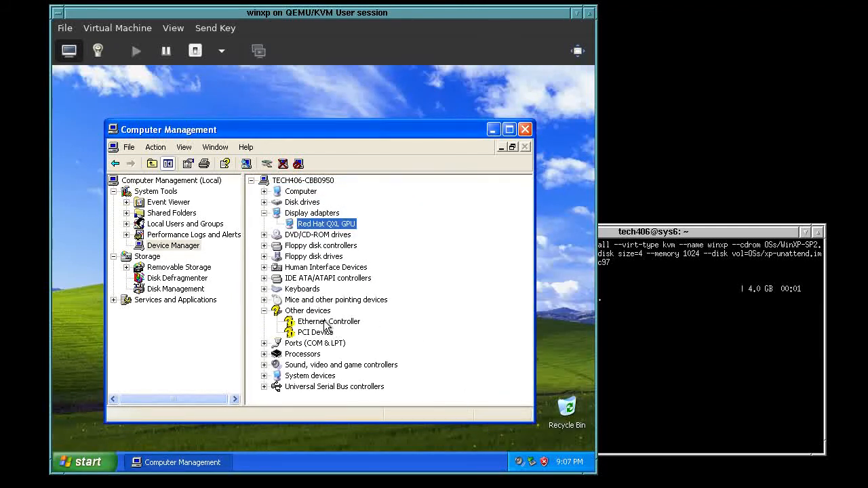
Step: Start a driver update for Ethernet Controller, declining Windows Update, and try to install its software automatically
click(326, 322)
right_click(326, 322)
click(366, 328)
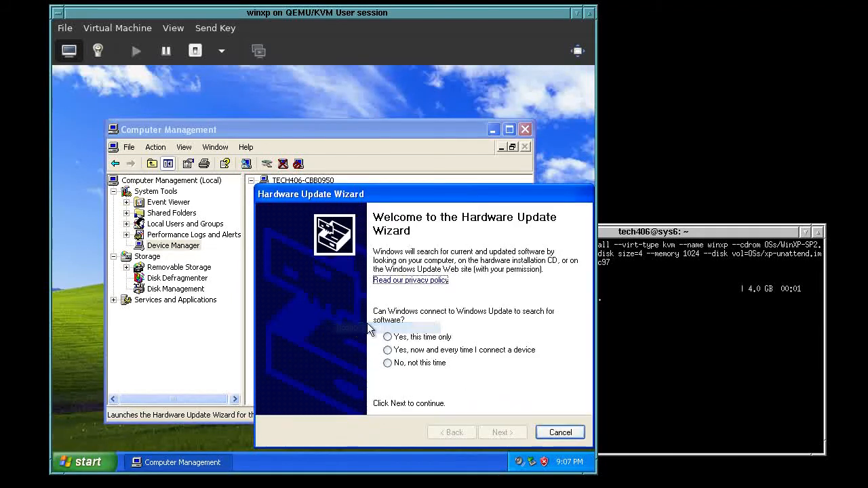
click(420, 362)
click(500, 432)
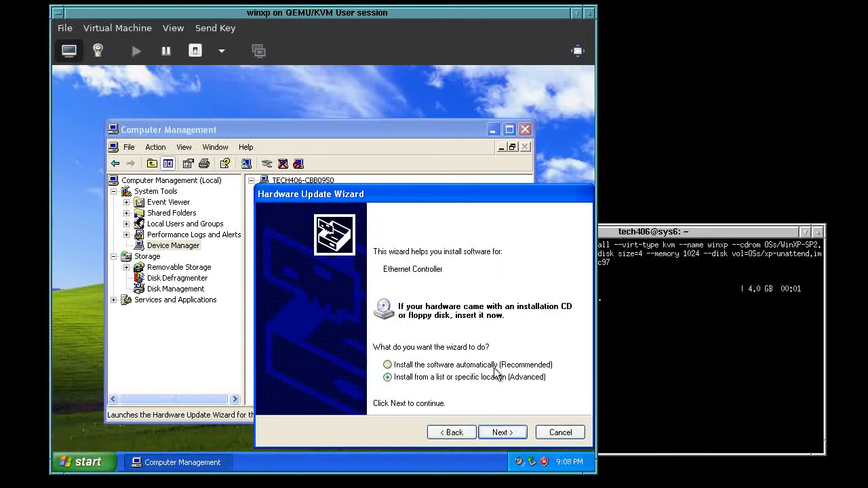
click(494, 434)
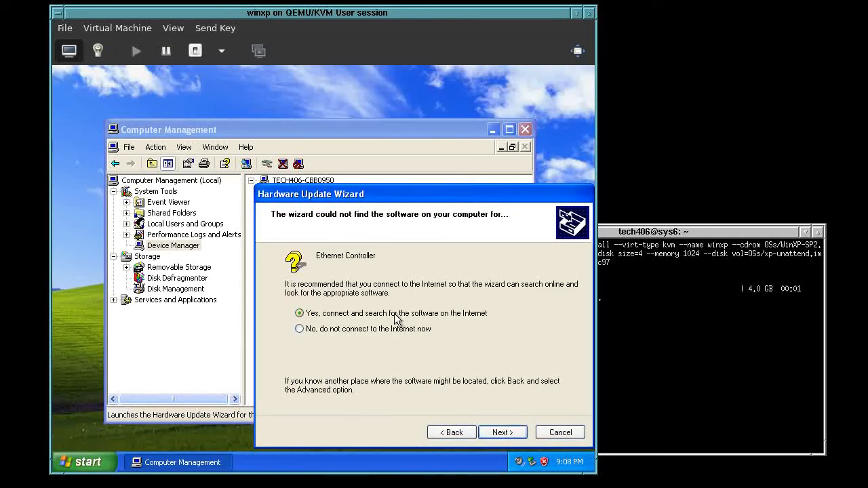
Step: Decline the Internet search, return to the installation choices, and choose to install the Ethernet Controller from a list or specific location
click(395, 331)
click(500, 432)
click(460, 432)
click(460, 433)
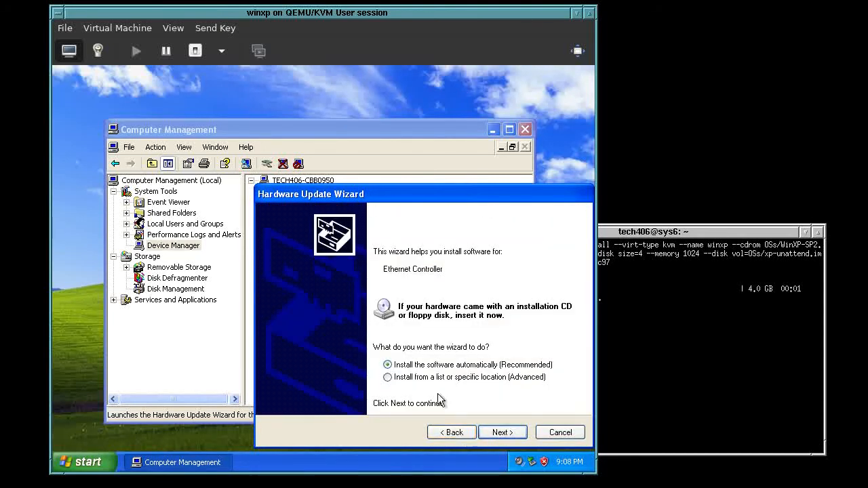
click(447, 378)
click(500, 432)
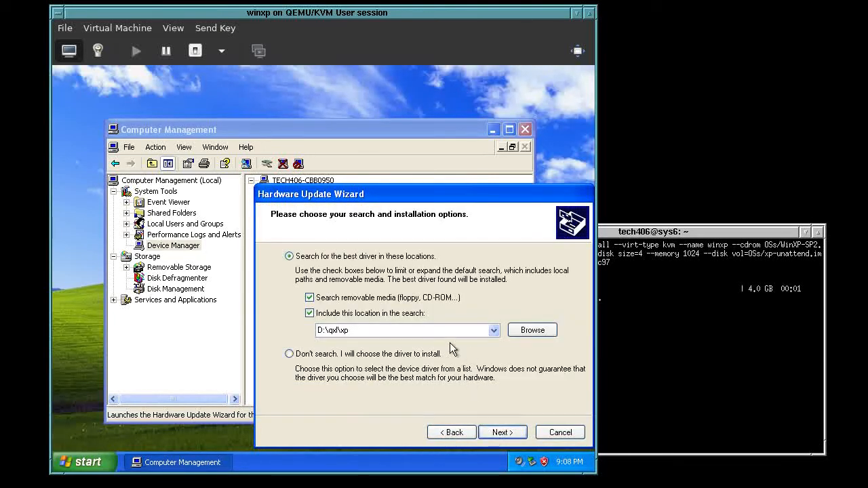
Step: Set the Ethernet Controller driver's search location to the folder D:\NetKVM\xp\x86
click(494, 330)
click(494, 330)
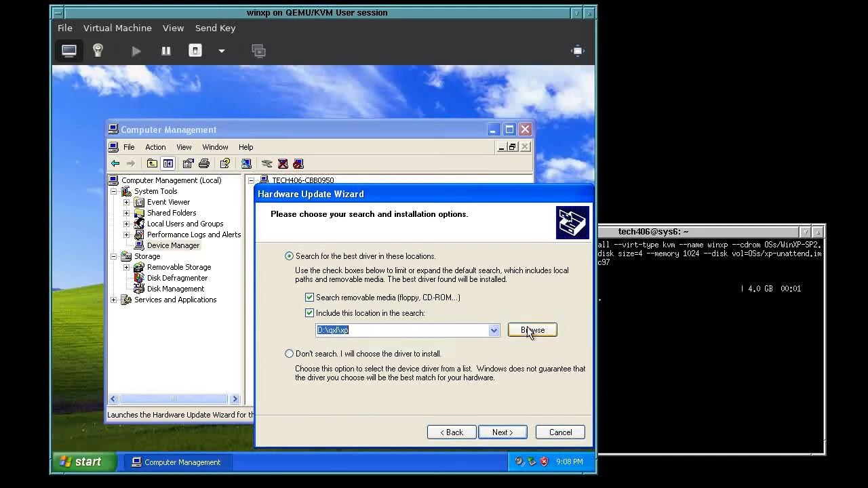
click(526, 330)
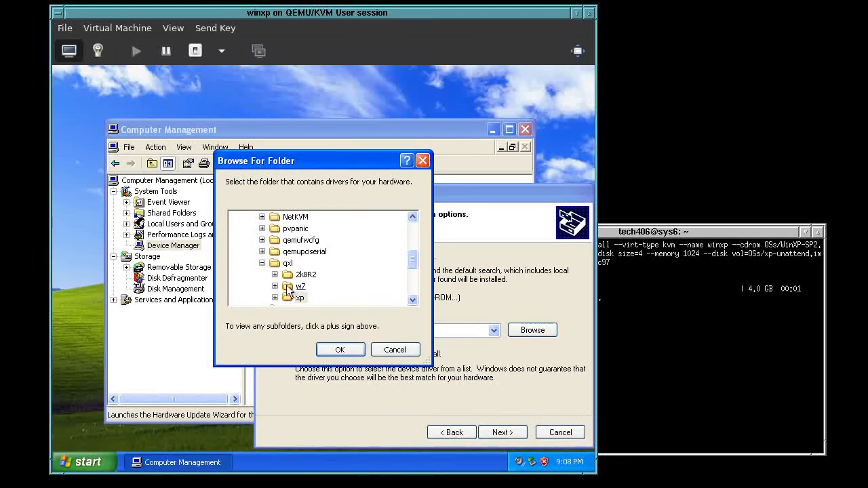
click(261, 263)
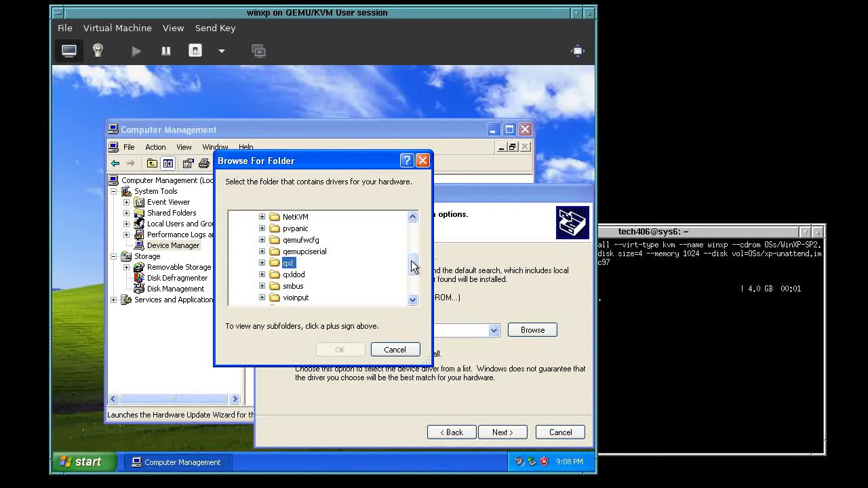
drag(415, 264, 414, 245)
double_click(296, 274)
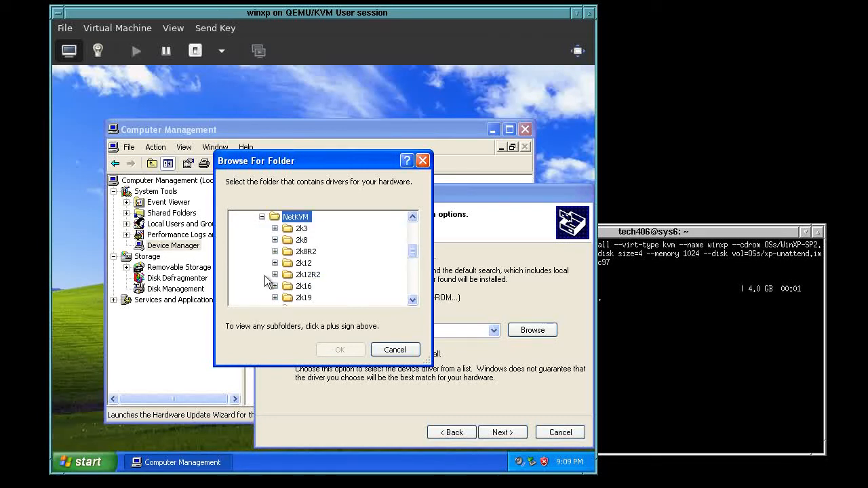
drag(413, 300, 414, 301)
click(275, 274)
click(314, 285)
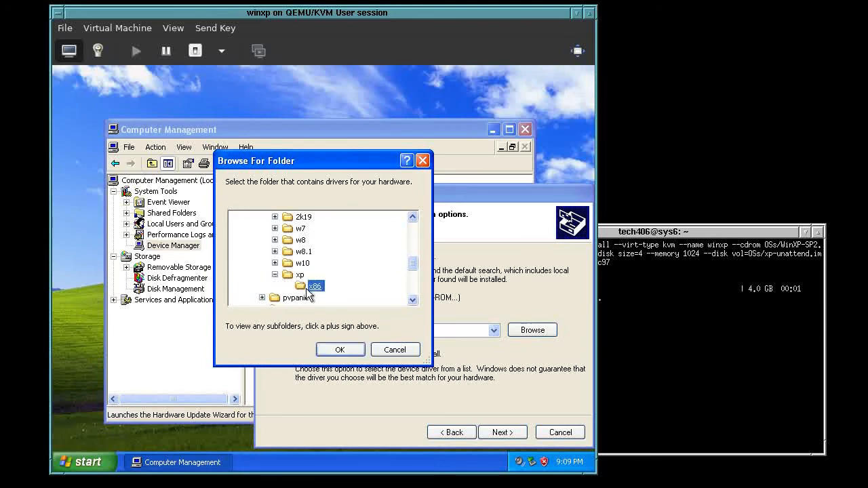
click(339, 350)
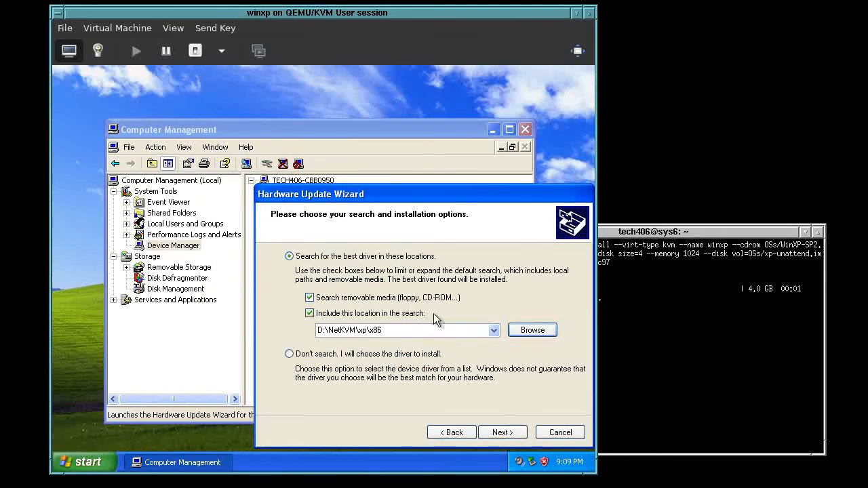
Step: Try to find the Ethernet Controller driver in D:\NetKVM\xp\x86 without connecting to the Internet, and cancel the wizard
click(412, 300)
click(507, 431)
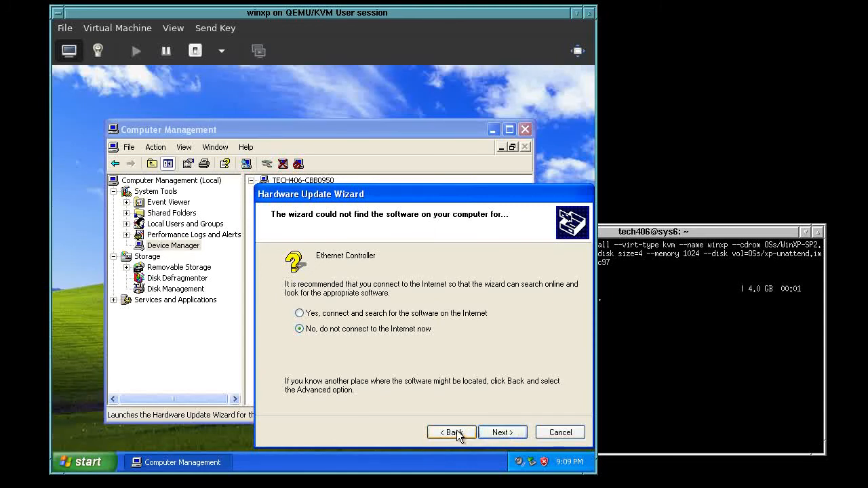
click(486, 433)
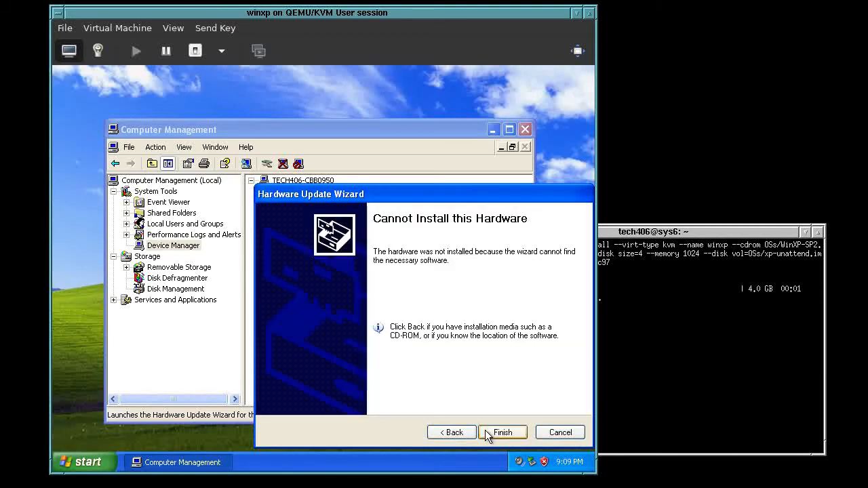
click(552, 433)
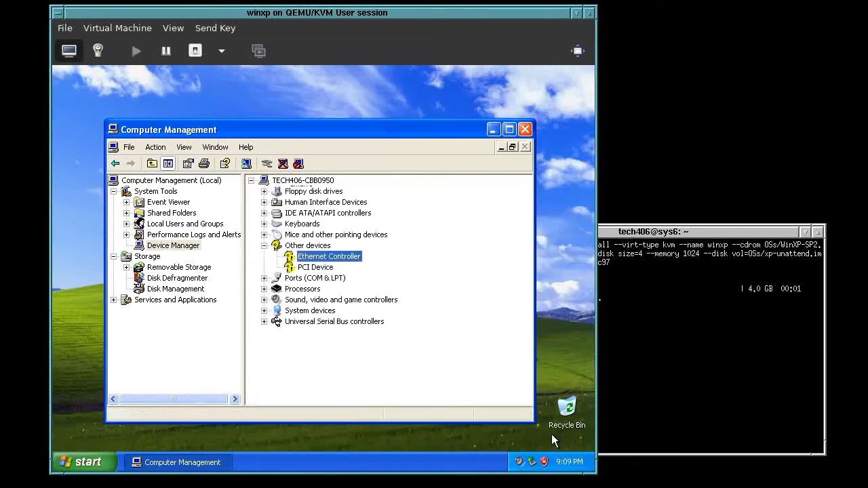
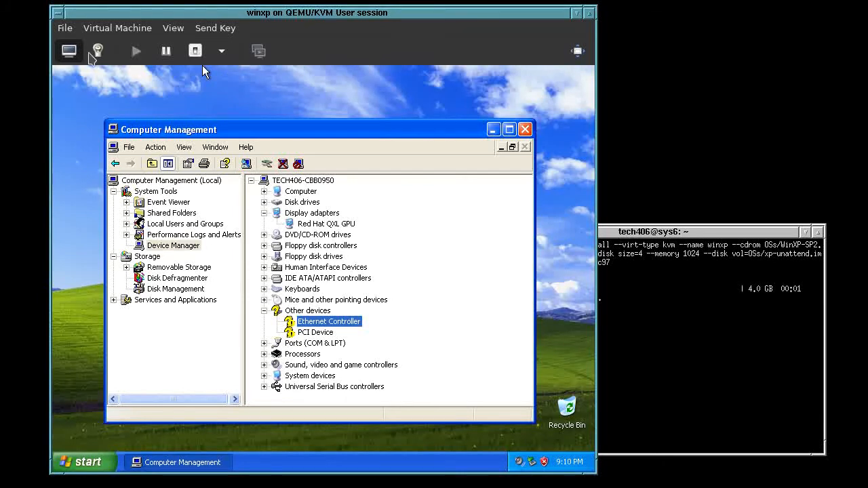
Step: Eject virtio-win.iso from IDE CDROM 1 in the virtual machine's hardware details and apply the change
click(98, 51)
click(149, 209)
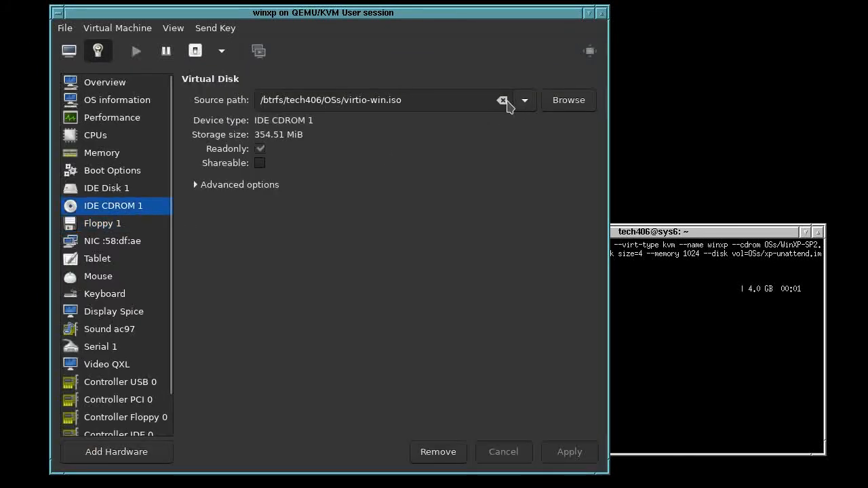
click(503, 100)
click(565, 454)
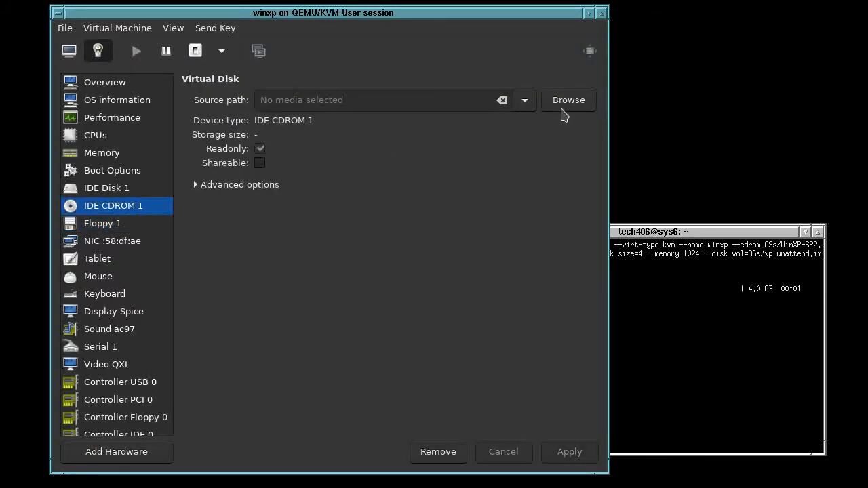
Step: Refresh the OSs volume list and load virtio-win-1.1.16.iso into IDE CDROM 1
click(566, 102)
click(306, 115)
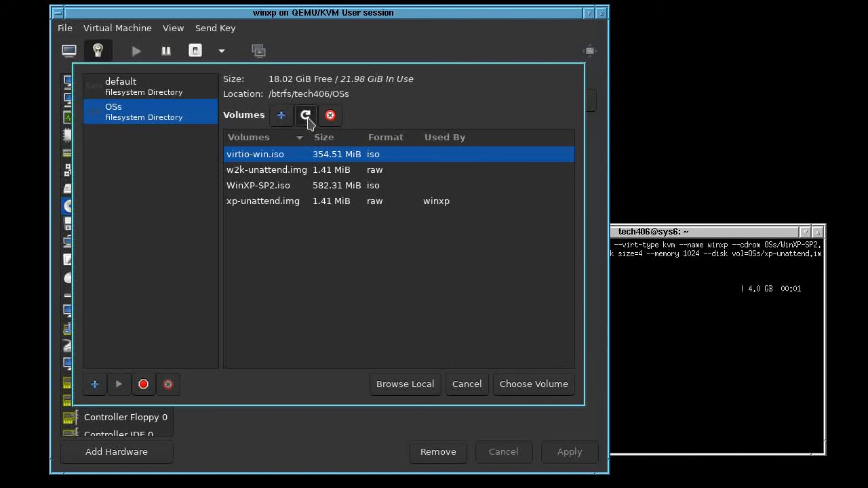
click(286, 158)
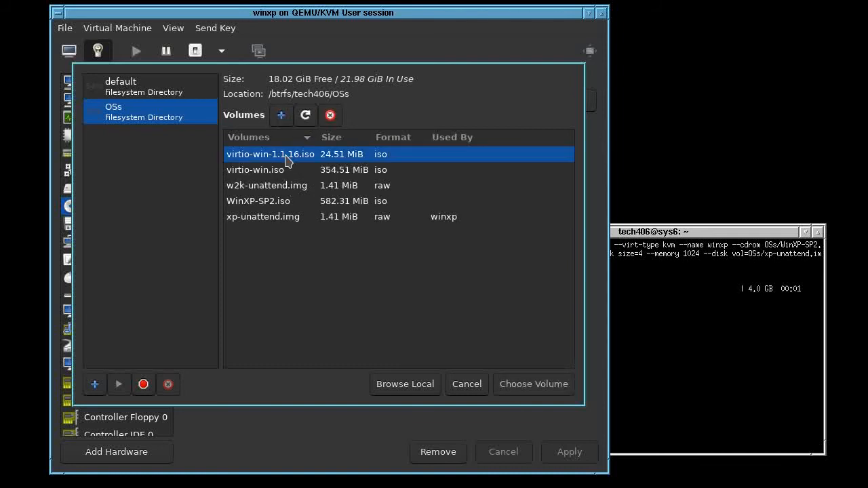
click(549, 391)
click(569, 454)
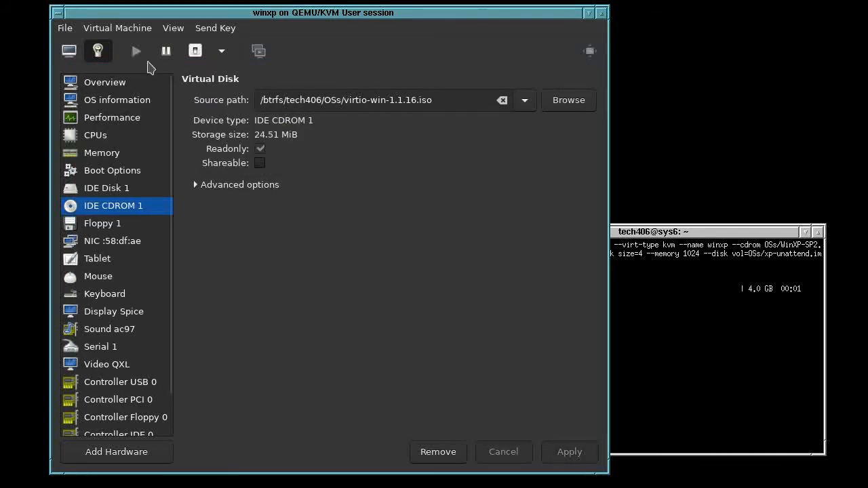
Step: Return to the guest display, examine the driver files in D:\NetKVM\XP\x86 on the CD, and close the folder window
click(69, 51)
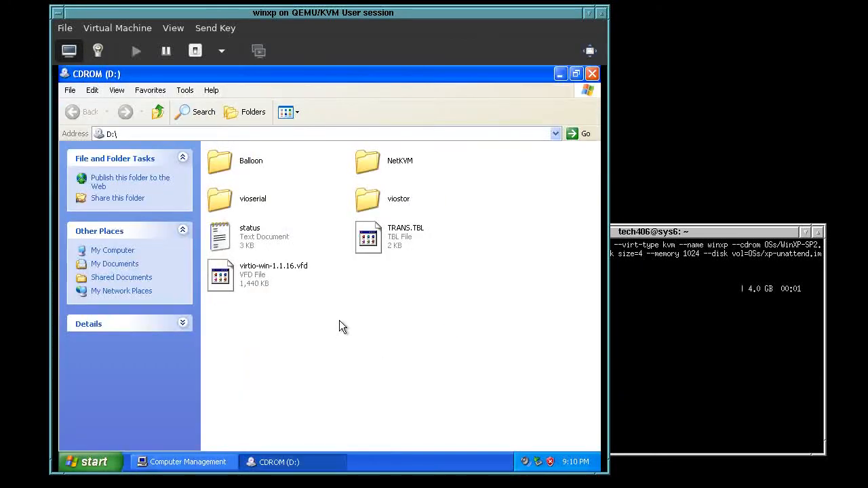
double_click(367, 166)
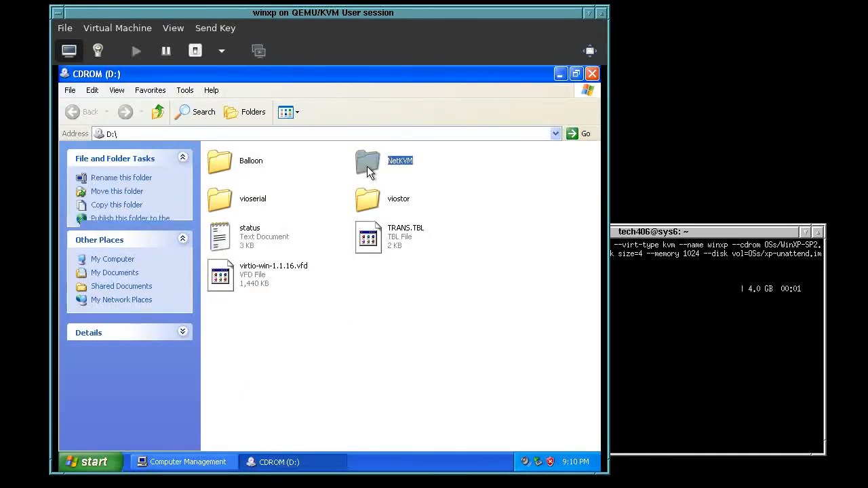
double_click(359, 165)
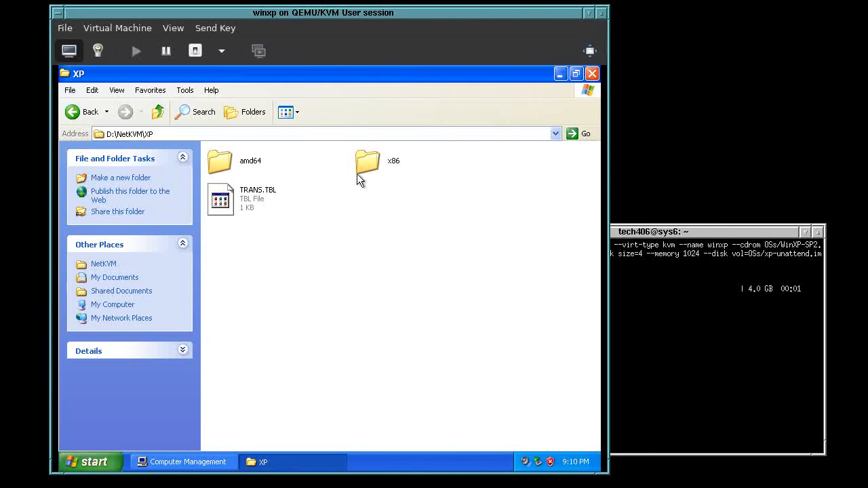
double_click(357, 169)
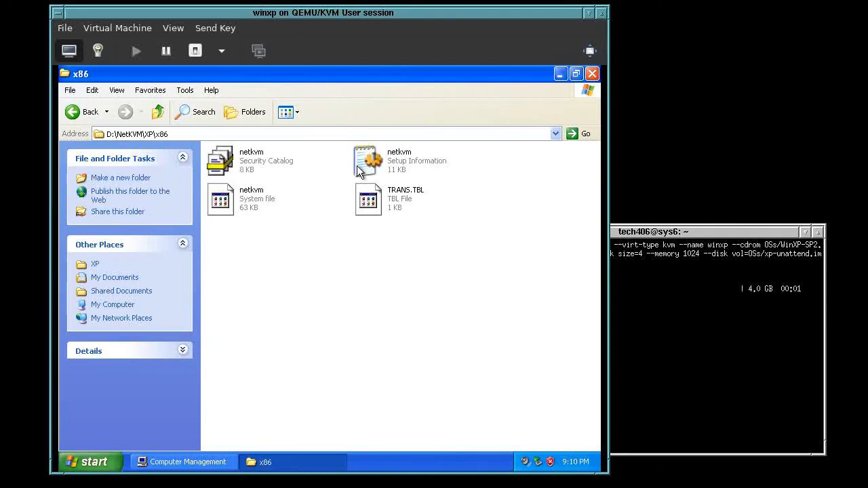
click(591, 73)
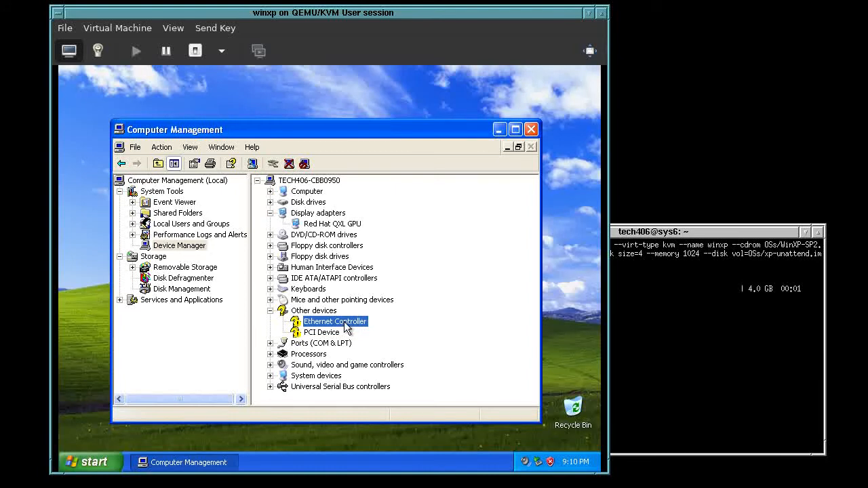
Step: Check the virtual NIC's device model in the hardware details, return to the guest display, and close Computer Management
click(97, 50)
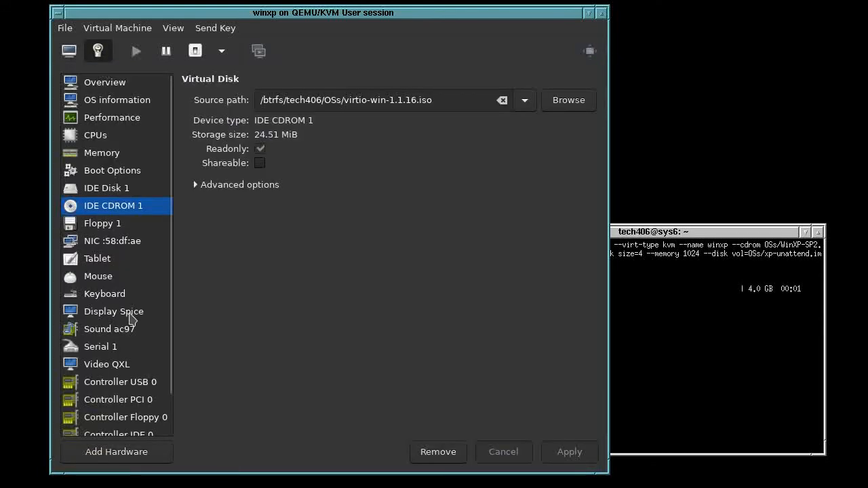
click(137, 244)
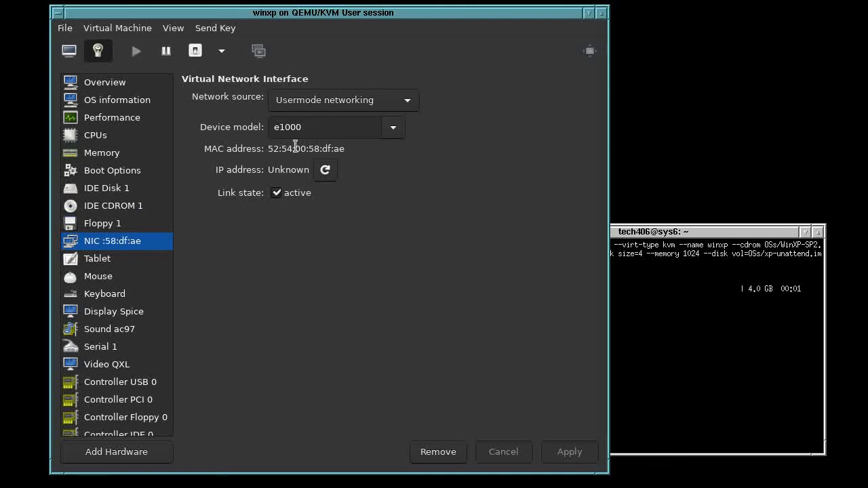
click(69, 51)
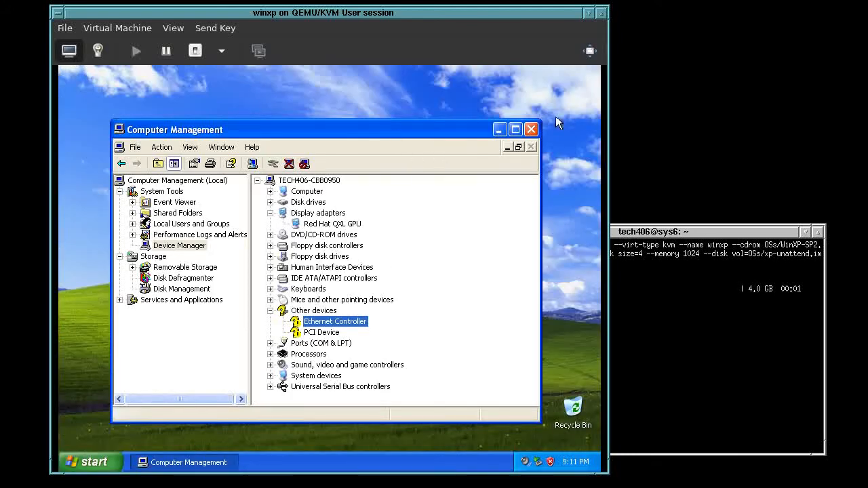
click(531, 129)
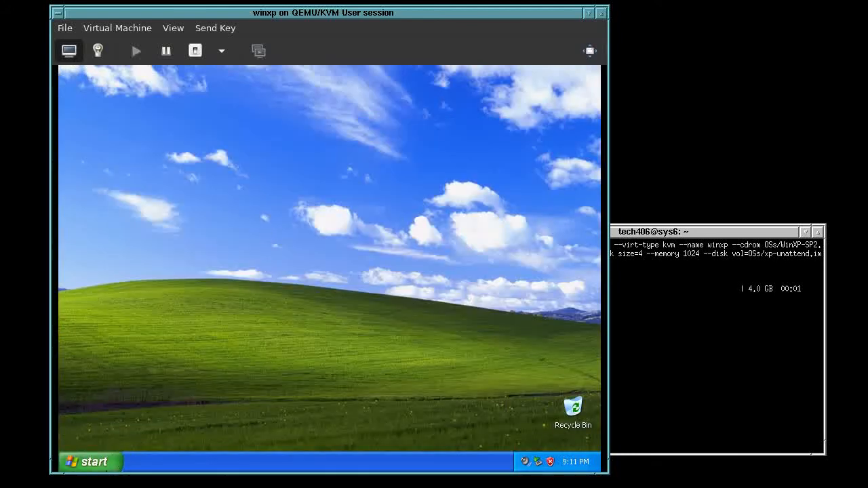
Step: Shut down the Windows XP guest
click(113, 456)
click(266, 437)
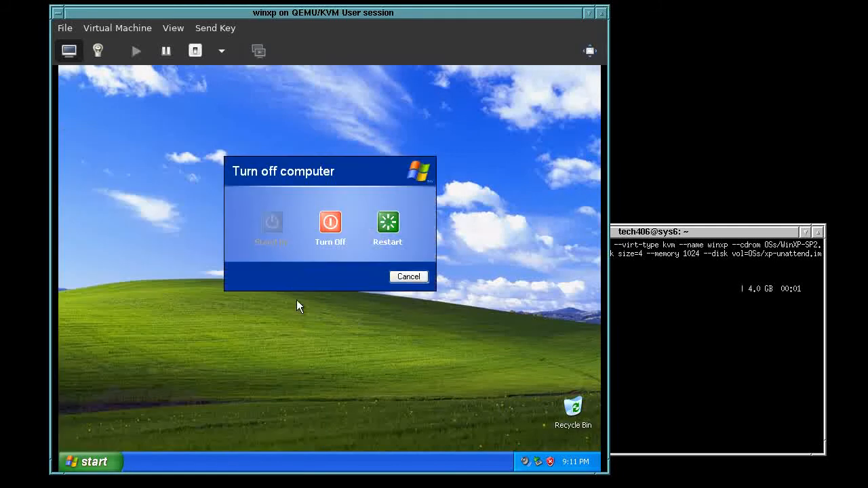
click(321, 235)
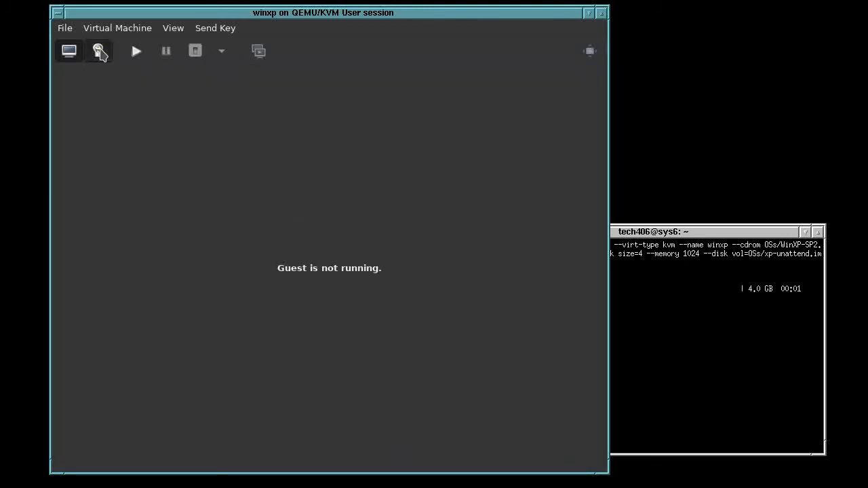
Step: Set the virtual NIC's device model to virtio in the hardware details and apply the change
click(99, 52)
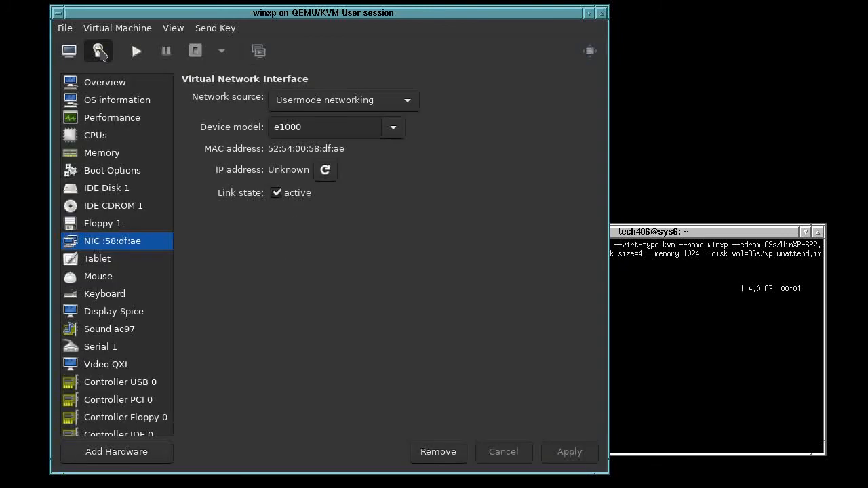
click(403, 101)
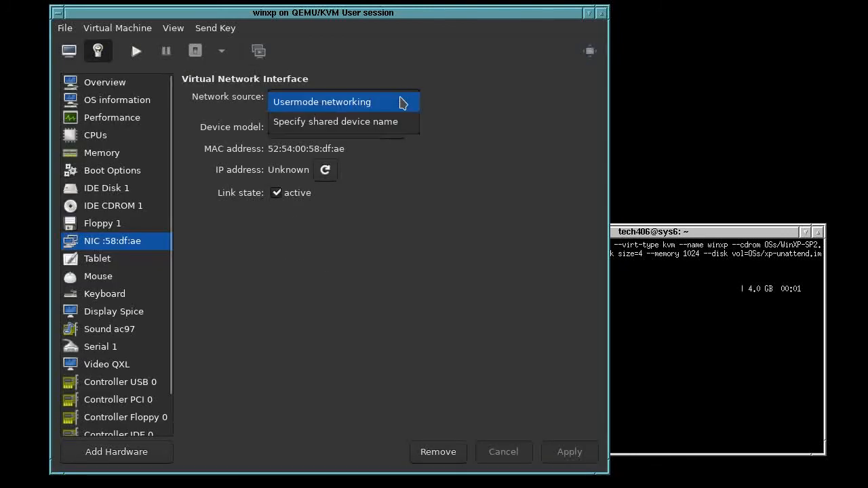
click(403, 102)
click(400, 128)
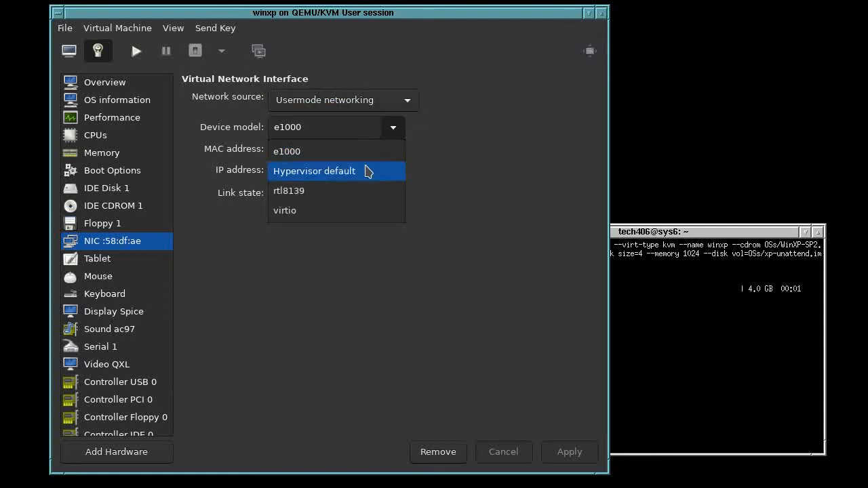
click(317, 213)
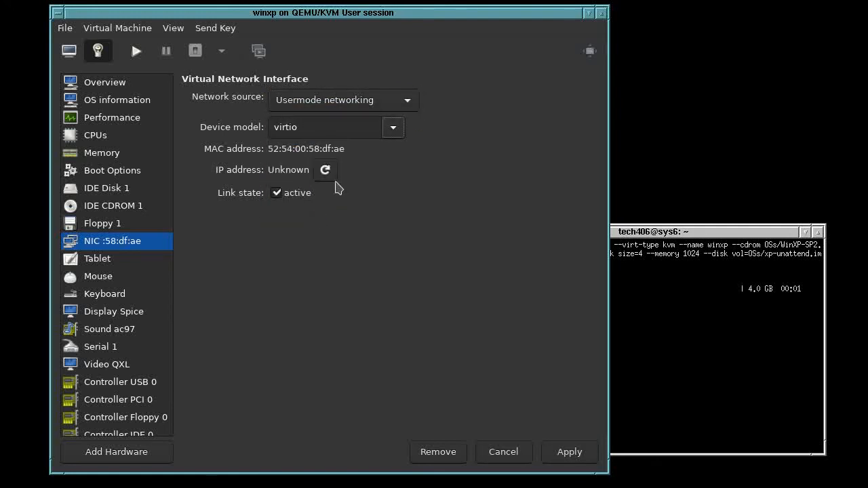
click(578, 453)
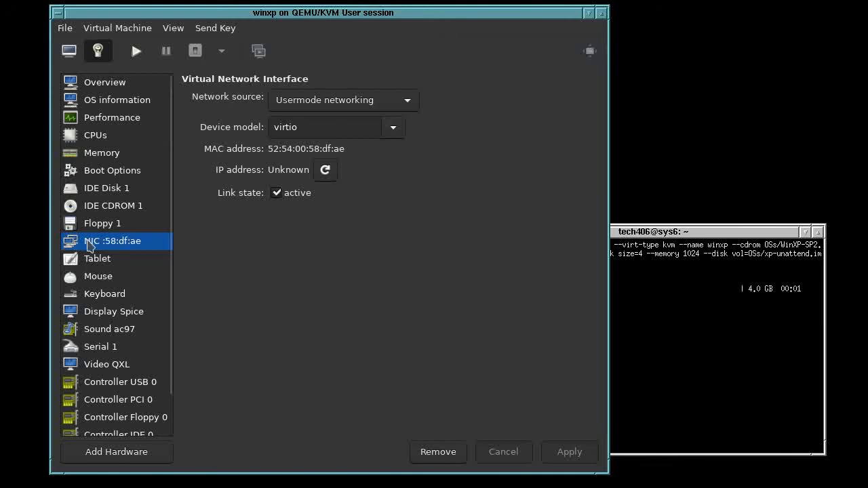
Step: Add a new 2.0 GiB disk image to the virtual machine with bus type VirtIO and show the new disk's details
click(114, 190)
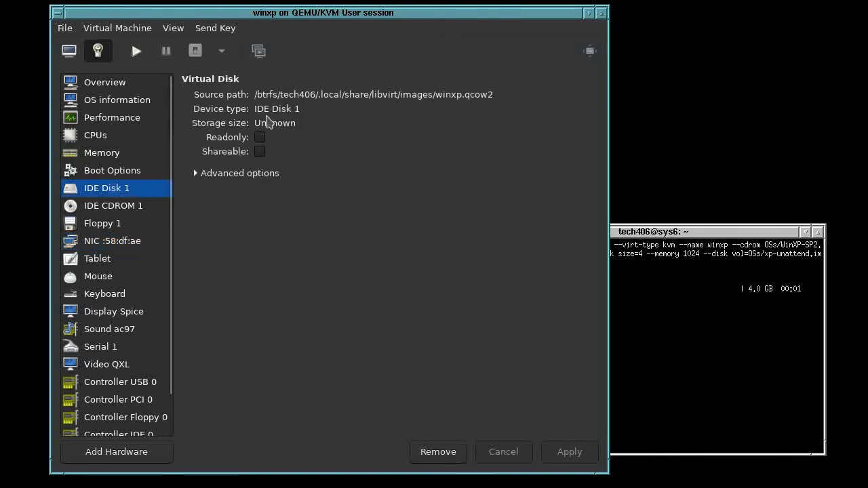
click(127, 453)
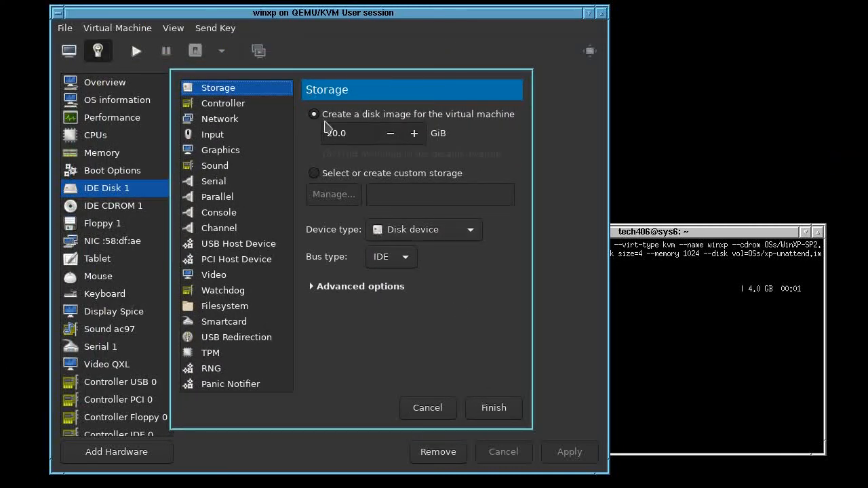
click(335, 132)
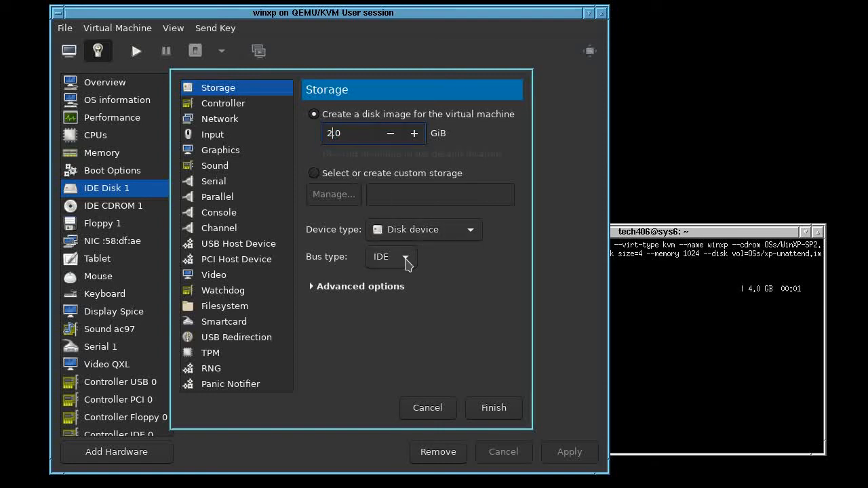
click(409, 262)
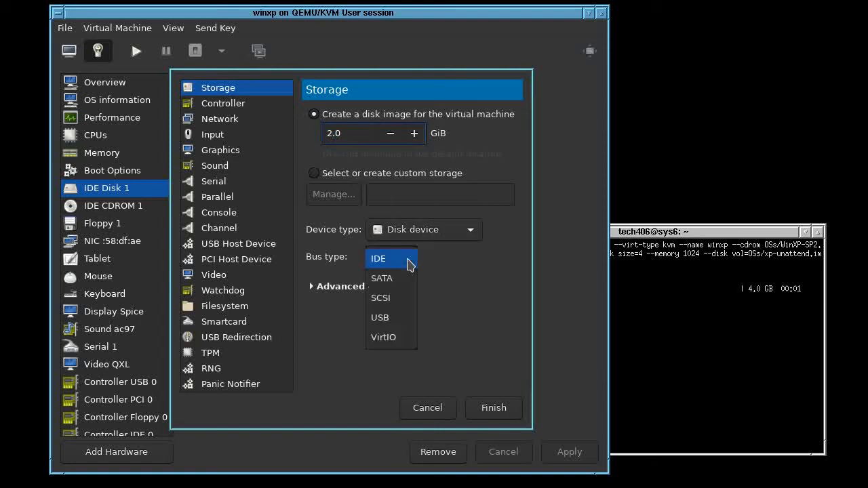
click(394, 339)
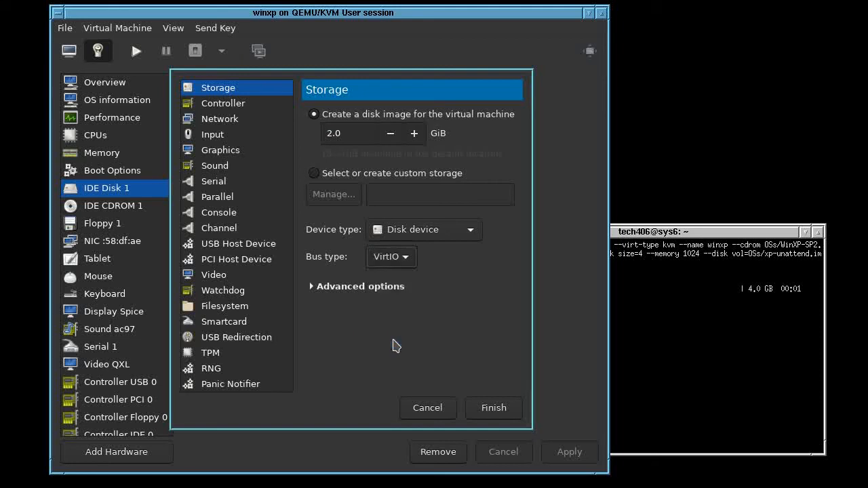
click(494, 410)
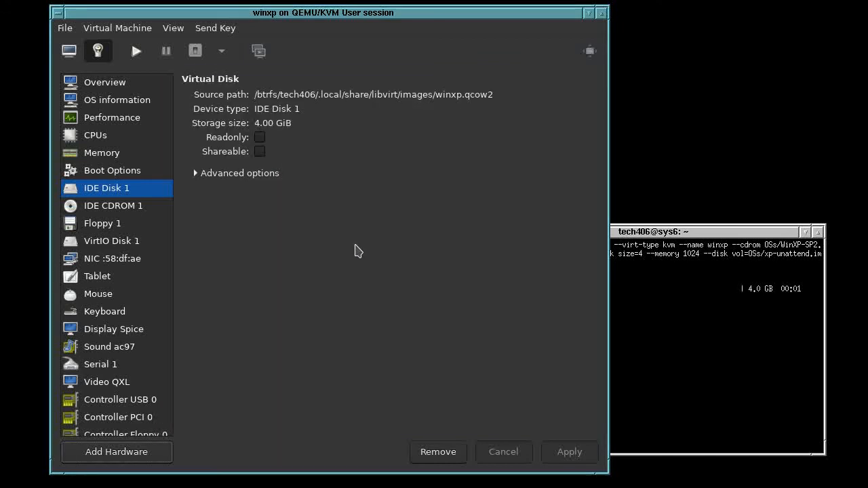
click(126, 245)
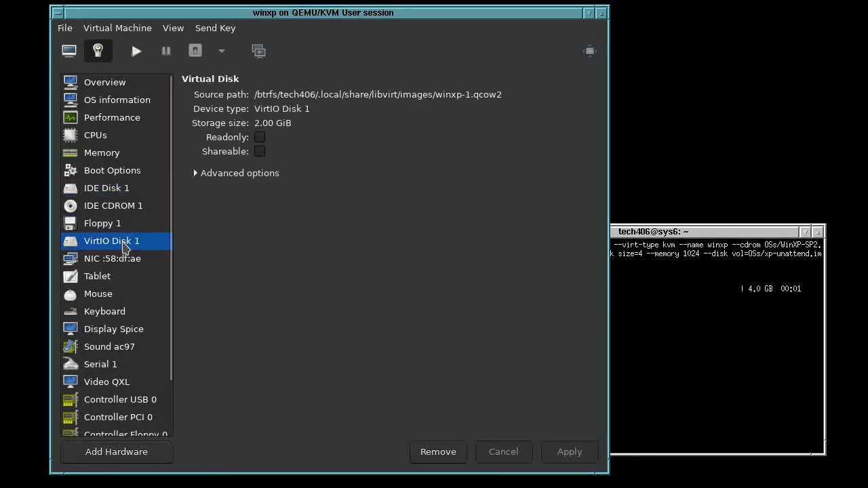
Step: Change the source path of IDE CDROM 1 to /btrfs/tech406/OSs/virtio-win.iso and apply the change
click(69, 50)
click(97, 50)
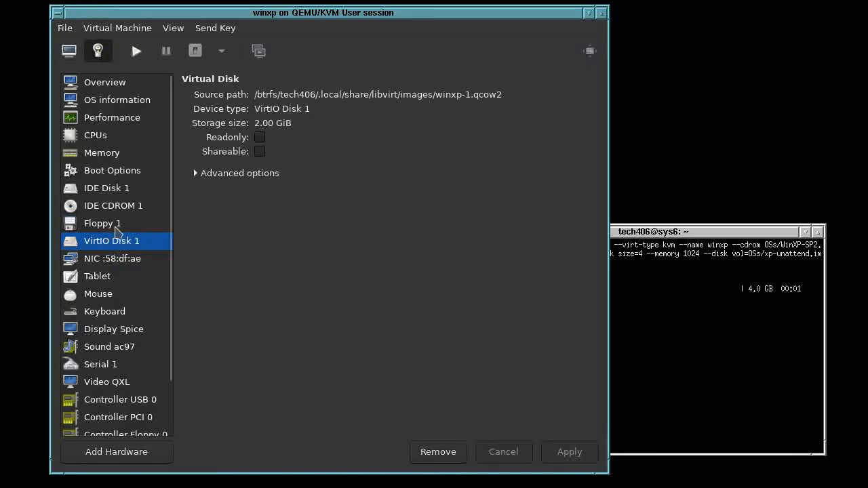
click(123, 207)
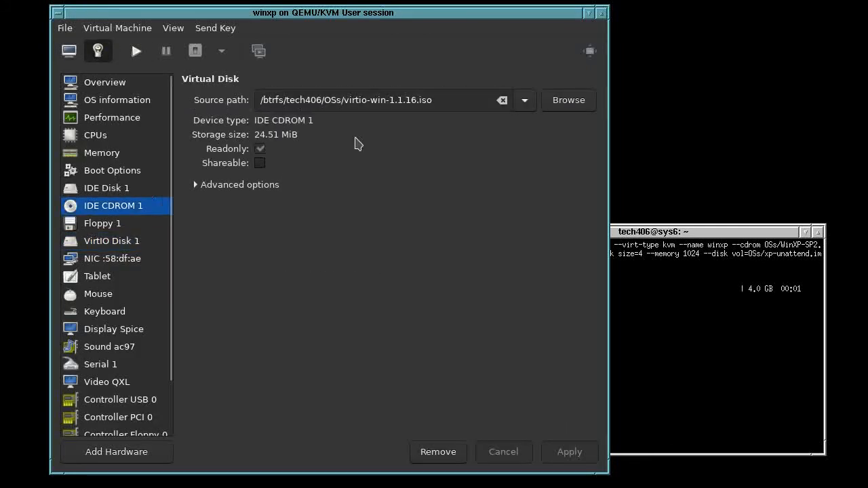
click(524, 102)
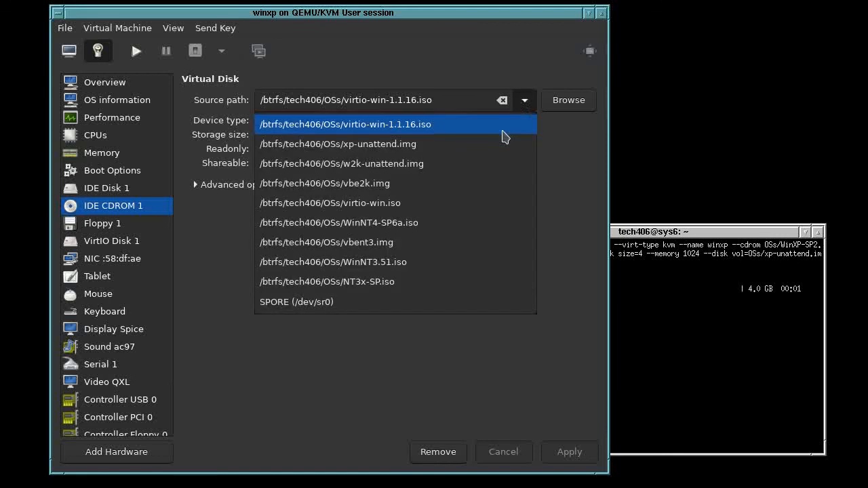
click(430, 204)
click(571, 453)
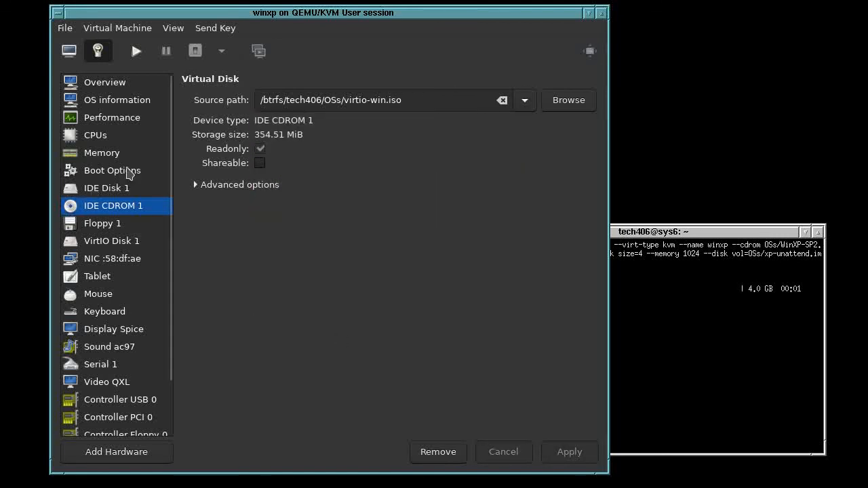
Step: Start the virtual machine from its console view and resize the window to fit the guest display
click(68, 50)
click(137, 52)
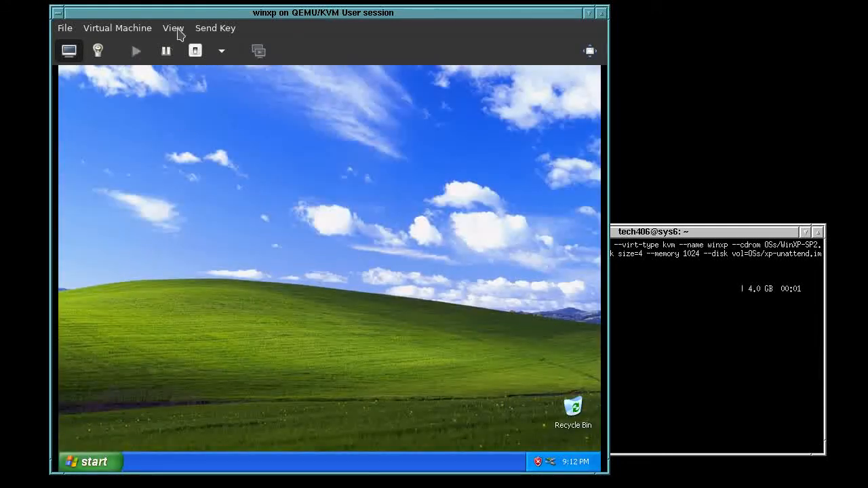
click(175, 29)
click(225, 114)
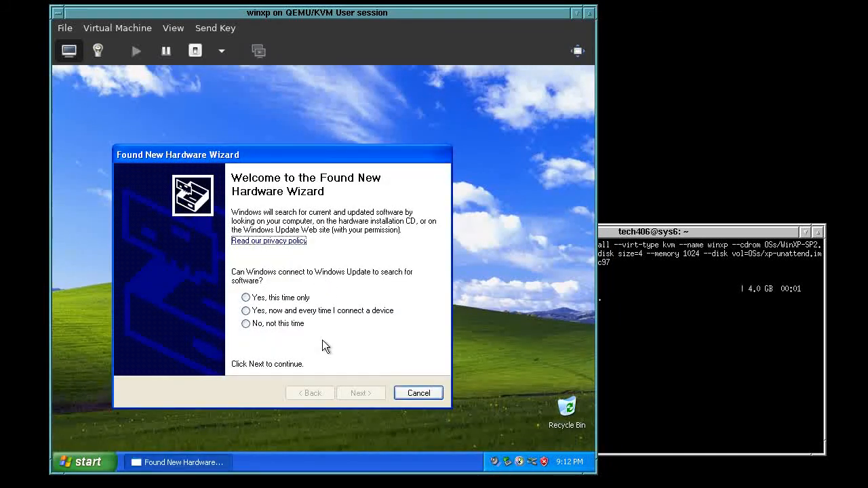
Step: Install the Ethernet Controller driver automatically without Windows Update, dismissing notification balloons and continuing despite the Windows Logo testing warning
click(290, 325)
click(373, 392)
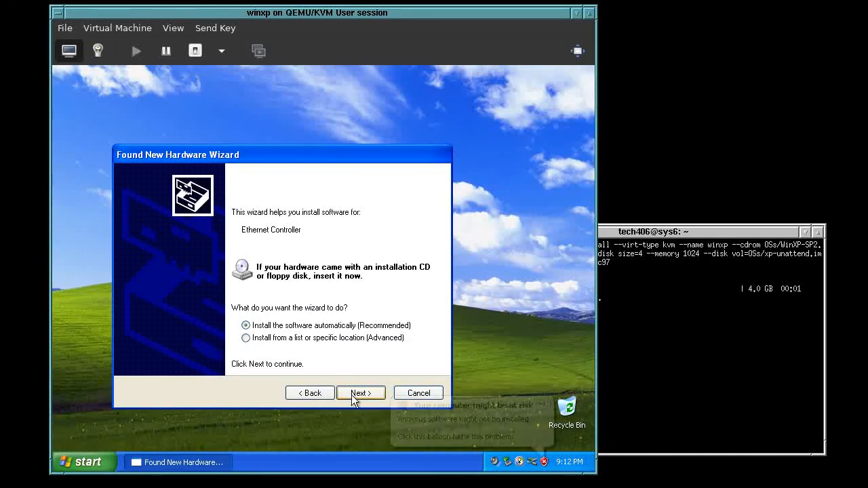
click(361, 392)
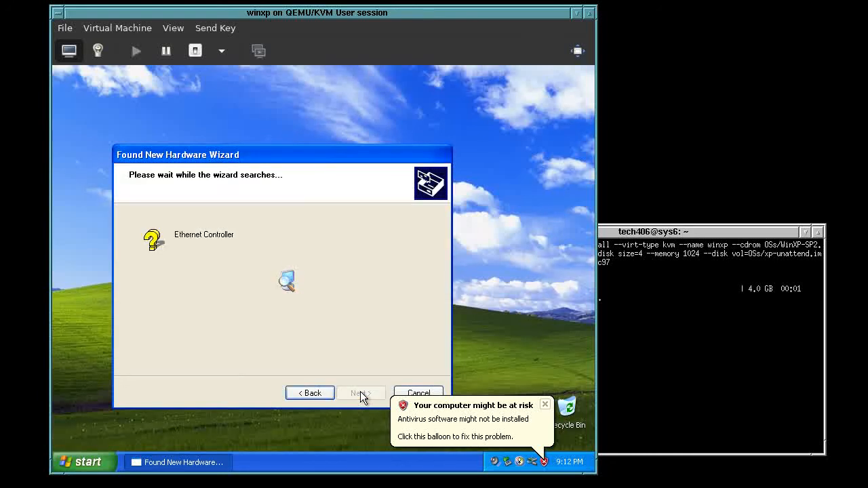
click(545, 405)
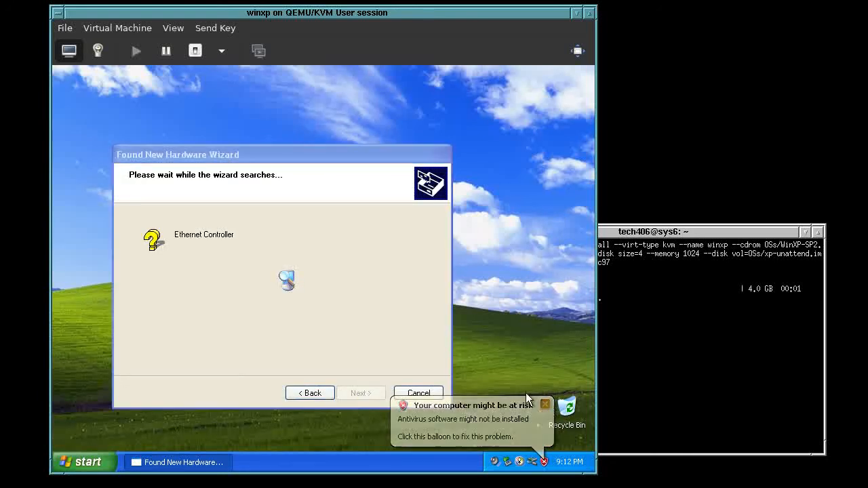
click(326, 172)
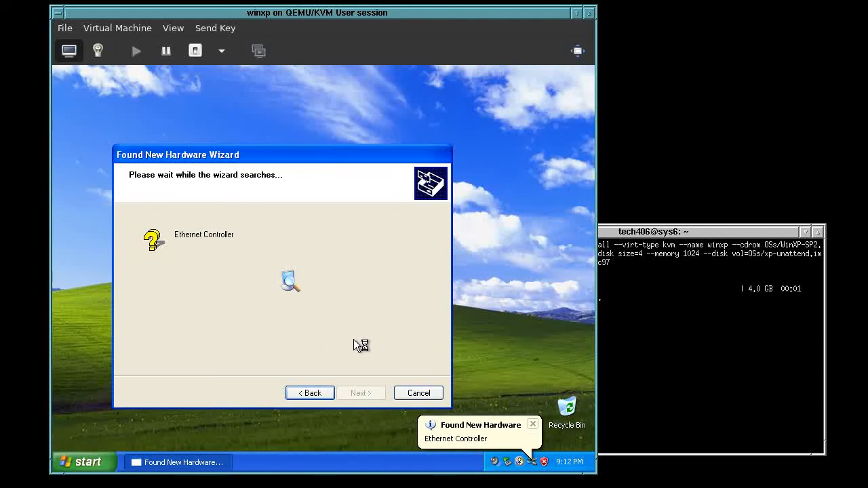
click(533, 424)
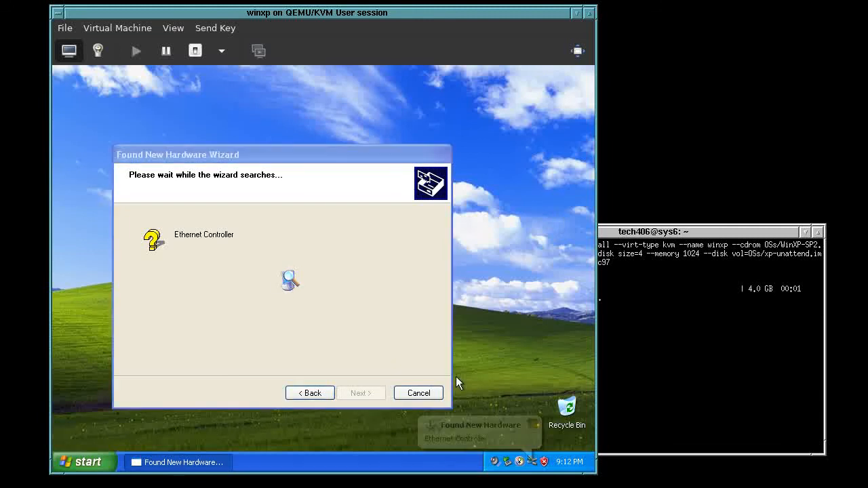
click(329, 326)
click(520, 406)
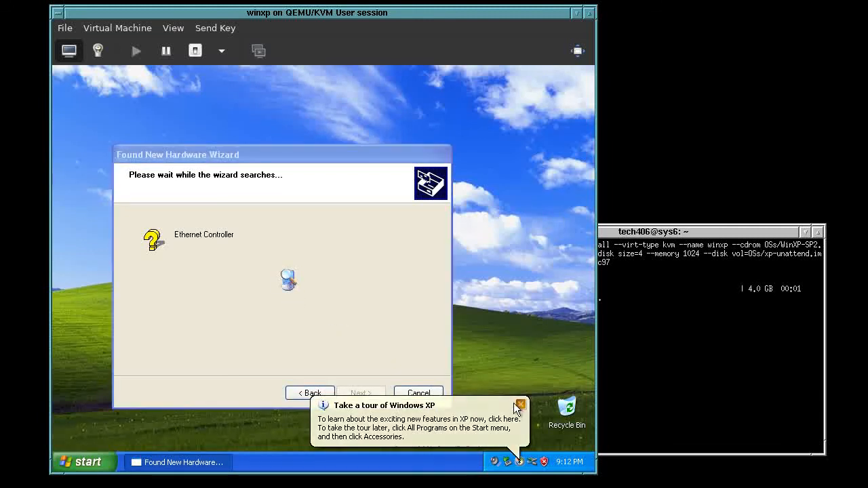
click(372, 352)
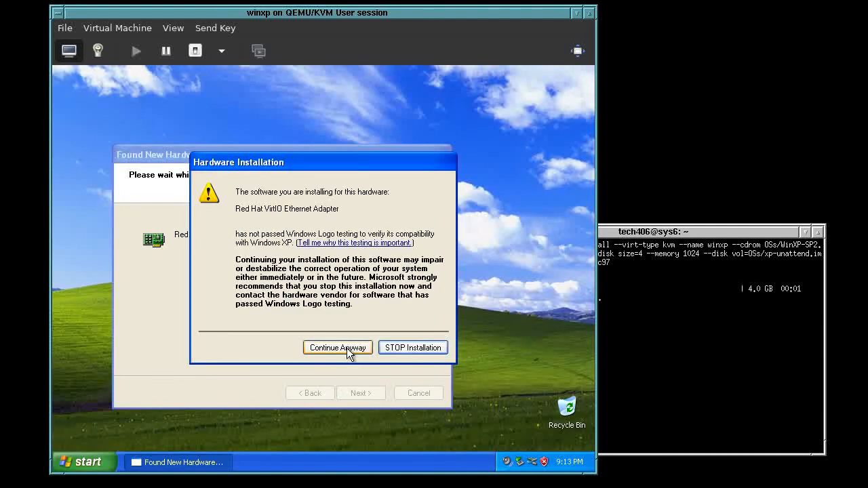
click(337, 347)
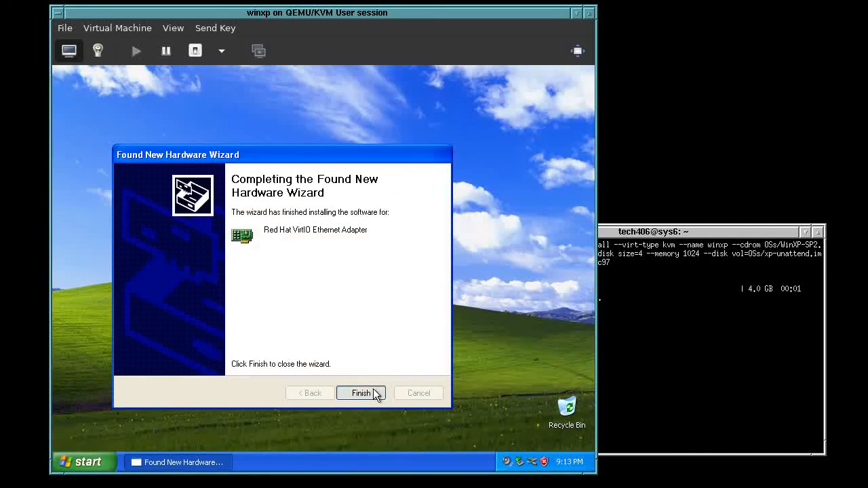
click(376, 396)
Step: Install the SCSI Controller driver automatically without Windows Update, continue past the compatibility warning, and finish the wizard
click(248, 265)
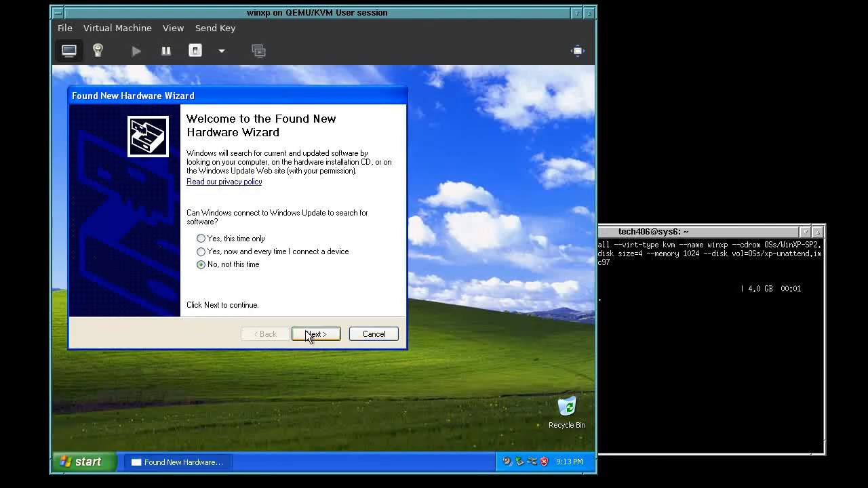
click(308, 335)
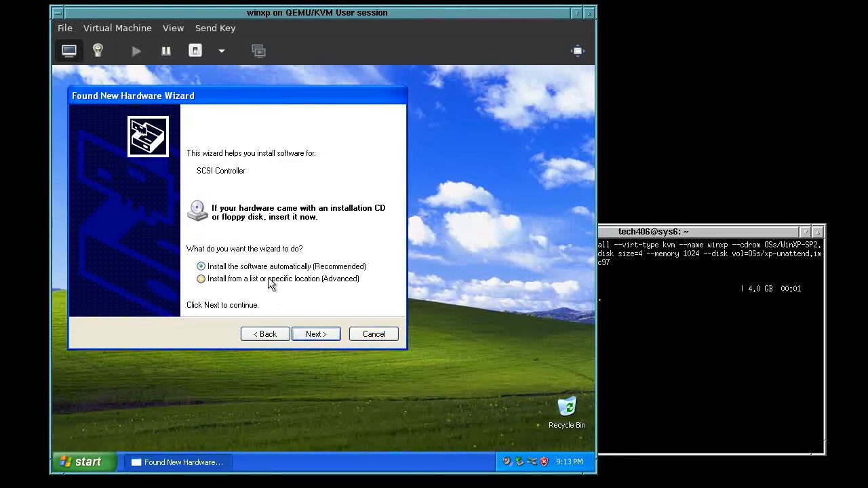
click(315, 334)
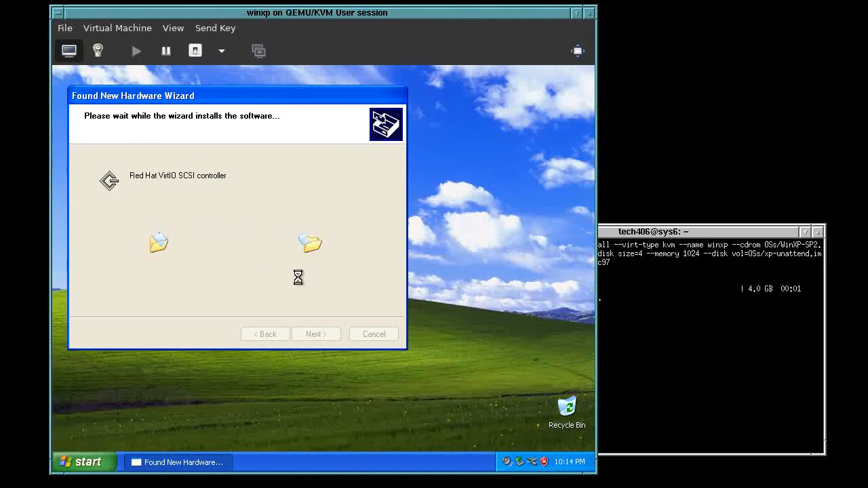
click(334, 348)
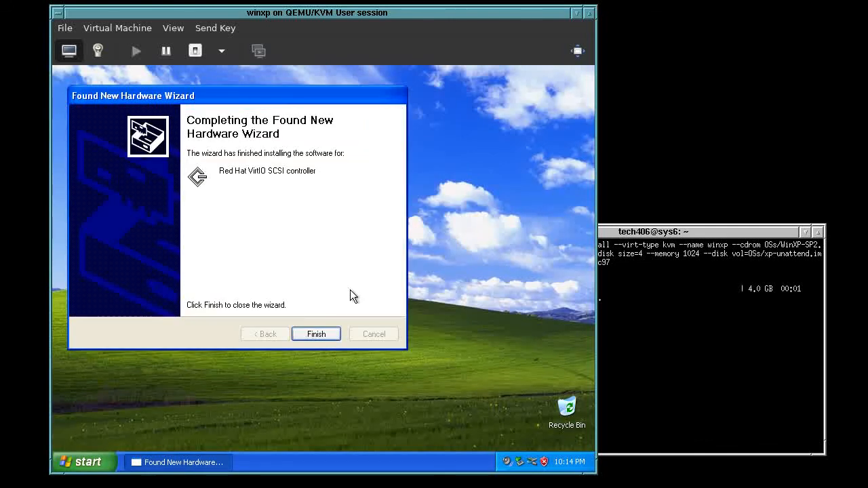
click(317, 335)
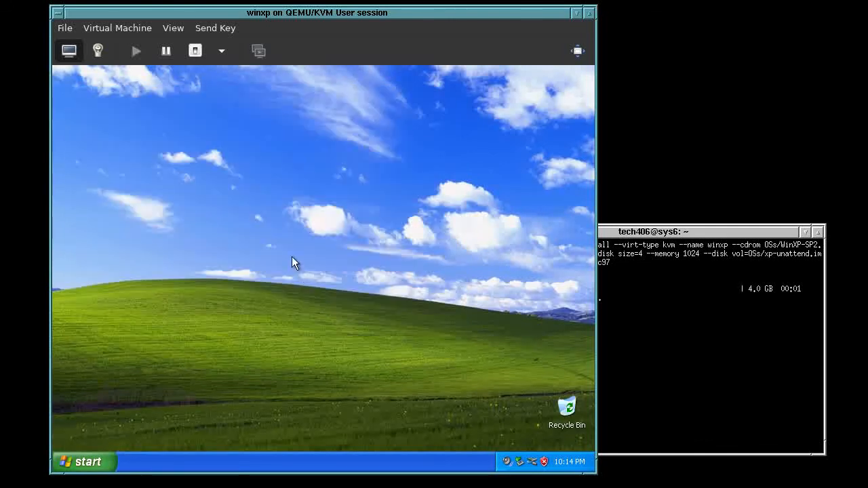
Step: Check the drives listed in My Computer, close the window, and dismiss the Found New Hardware notification
click(87, 461)
click(226, 265)
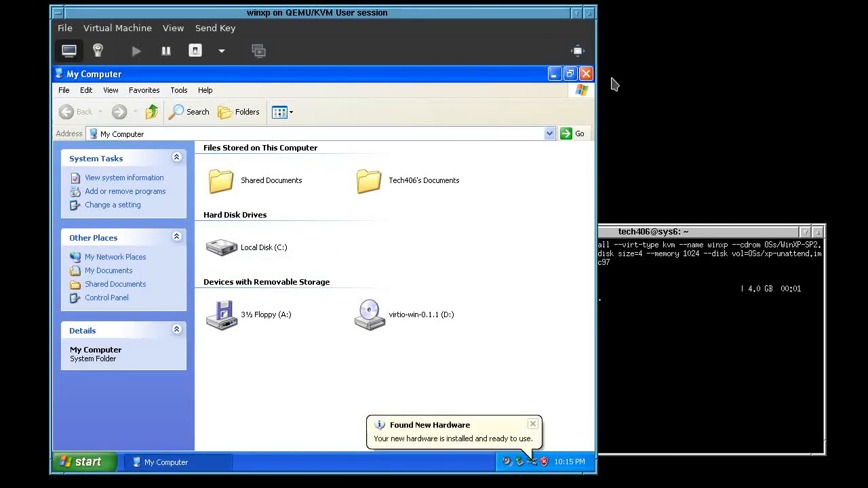
click(587, 73)
click(533, 425)
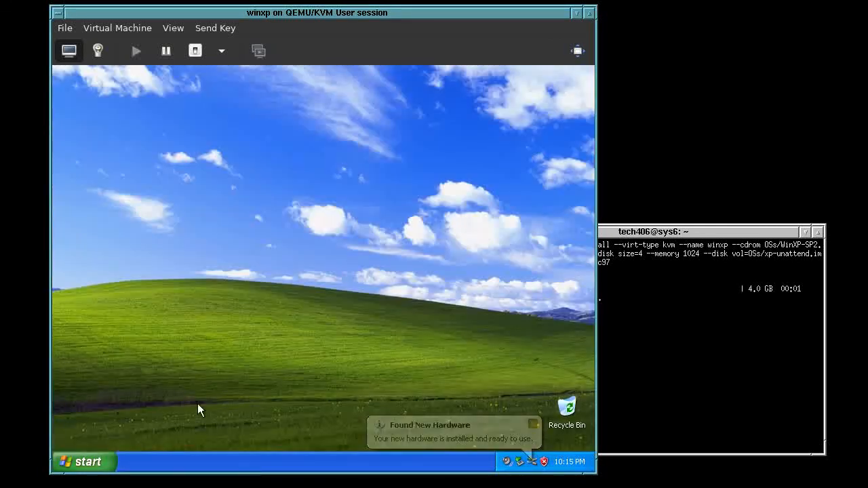
Step: Open Disk Management in Computer Management, initialize Disk 1, and convert it to a dynamic disk with the wizard
click(85, 462)
right_click(226, 268)
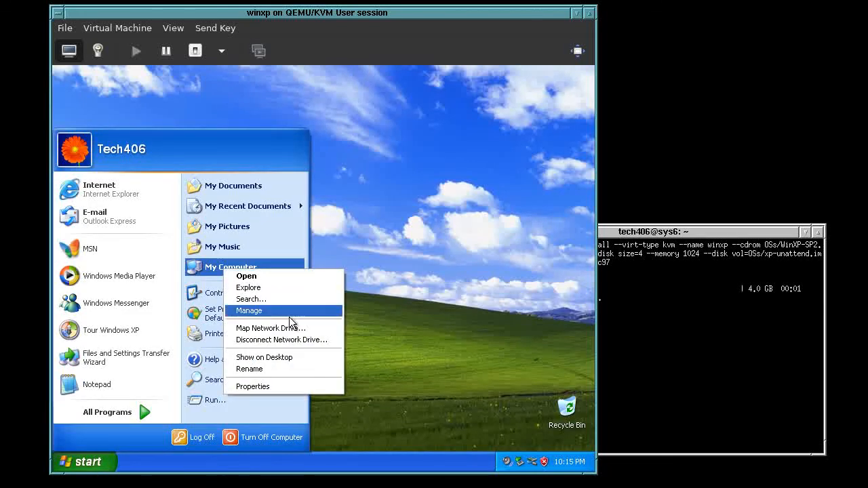
click(289, 313)
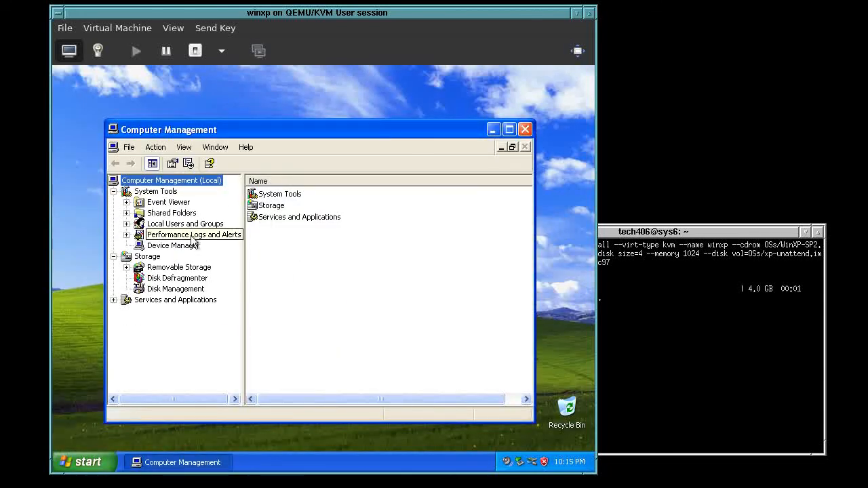
click(180, 290)
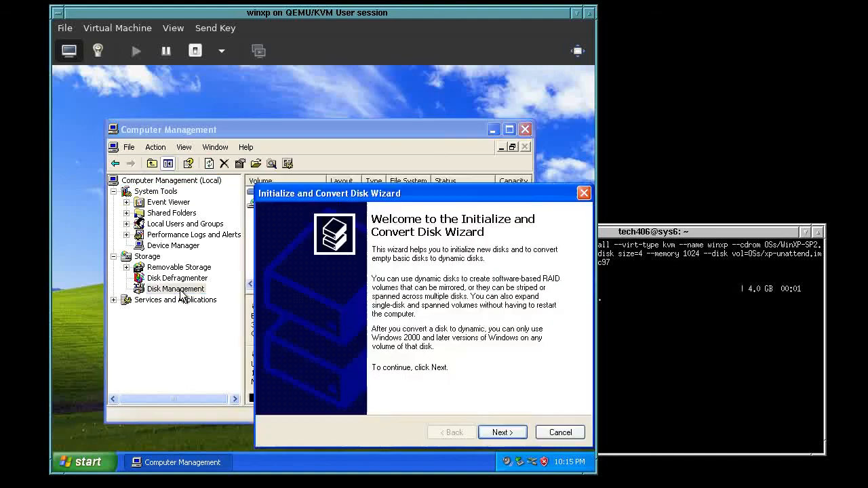
click(504, 433)
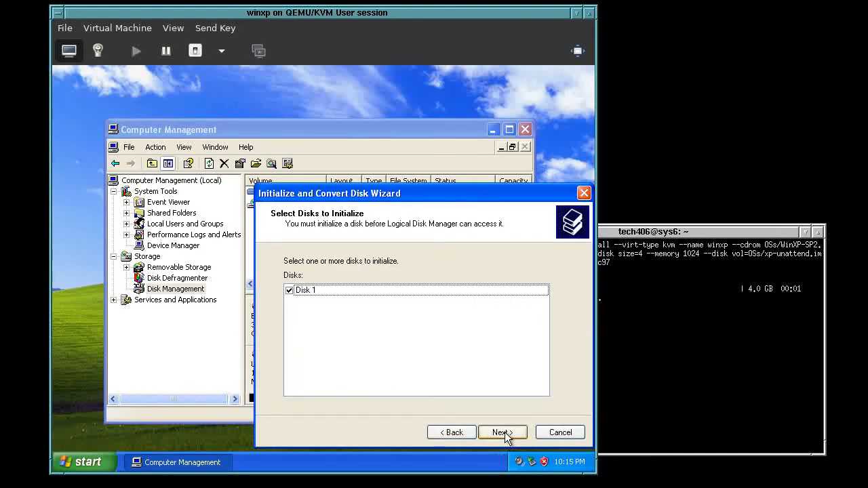
click(504, 432)
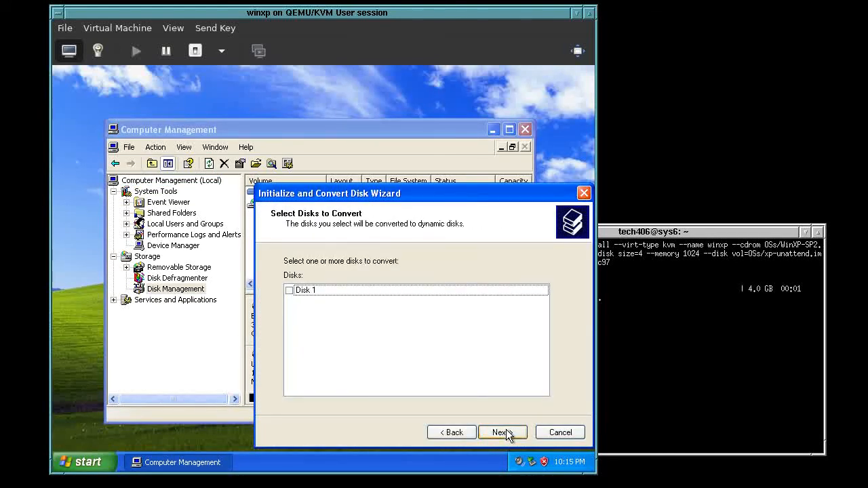
click(289, 290)
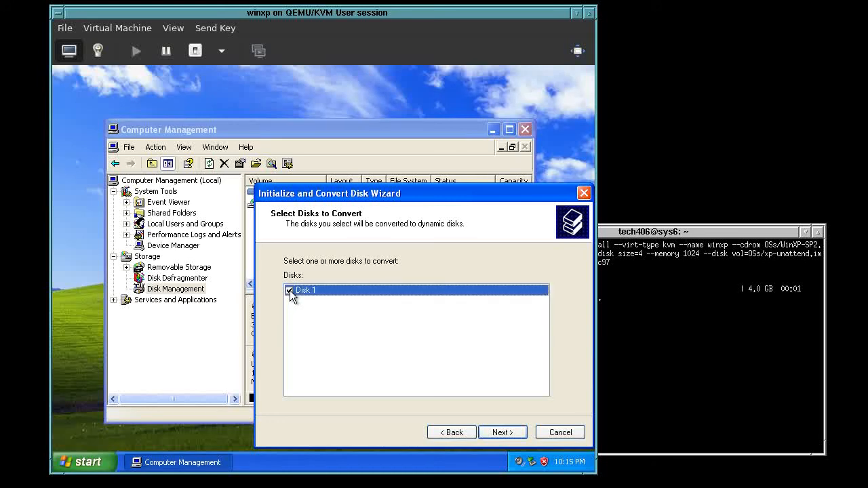
click(499, 432)
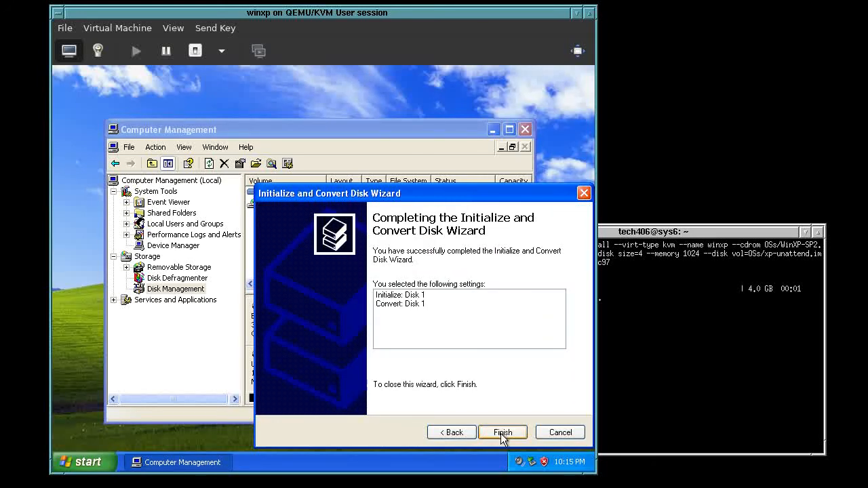
click(500, 433)
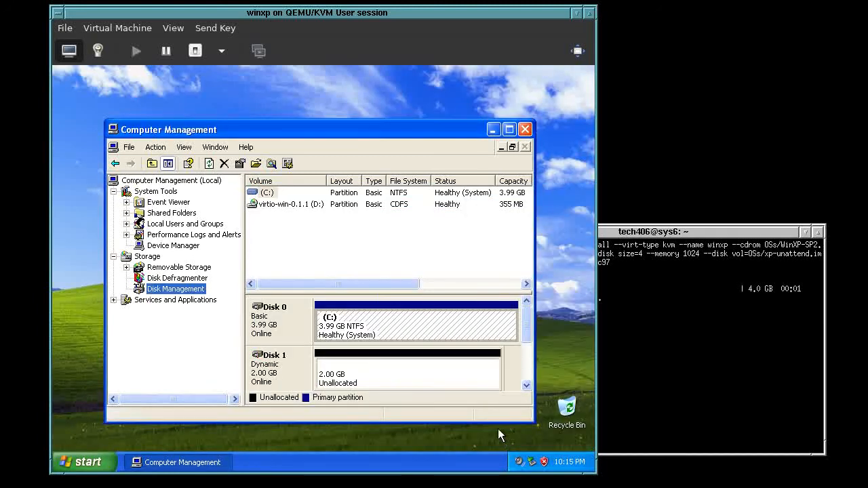
Step: Select the unallocated space on Disk 1, close Computer Management, and turn off the Windows XP guest
click(402, 372)
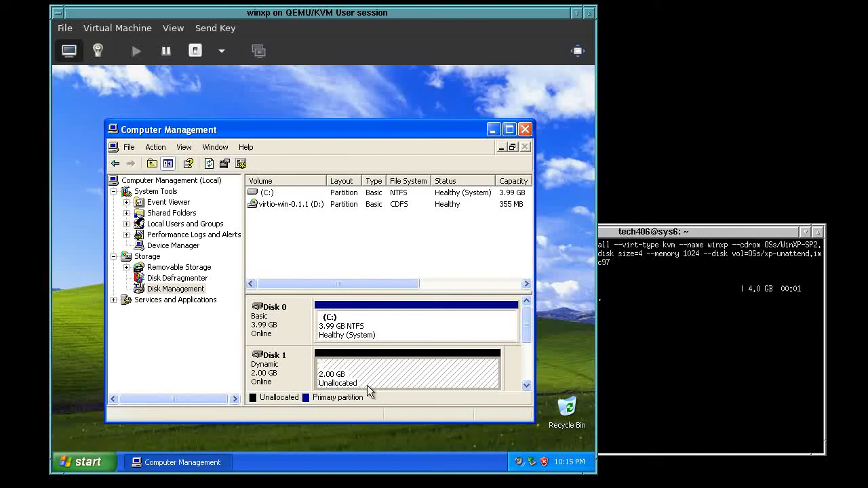
mouse_move(529, 324)
mouse_down()
mouse_move(522, 339)
mouse_move(524, 308)
mouse_up()
click(525, 129)
click(86, 453)
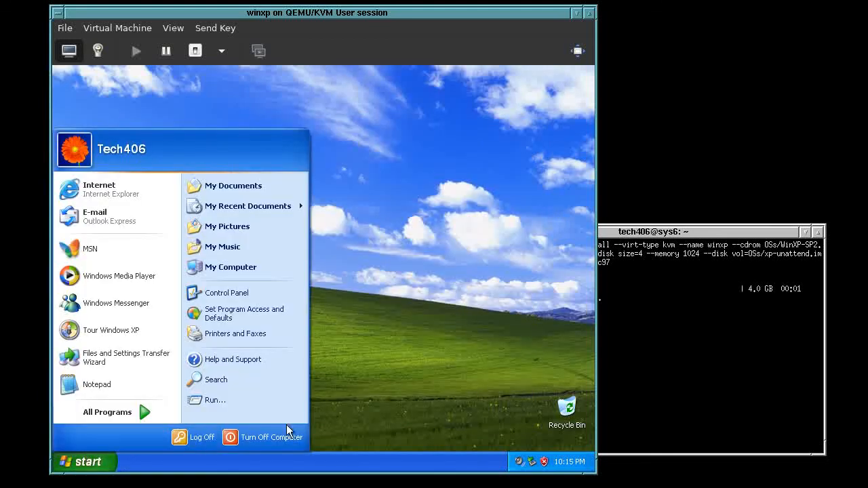
click(237, 436)
click(325, 227)
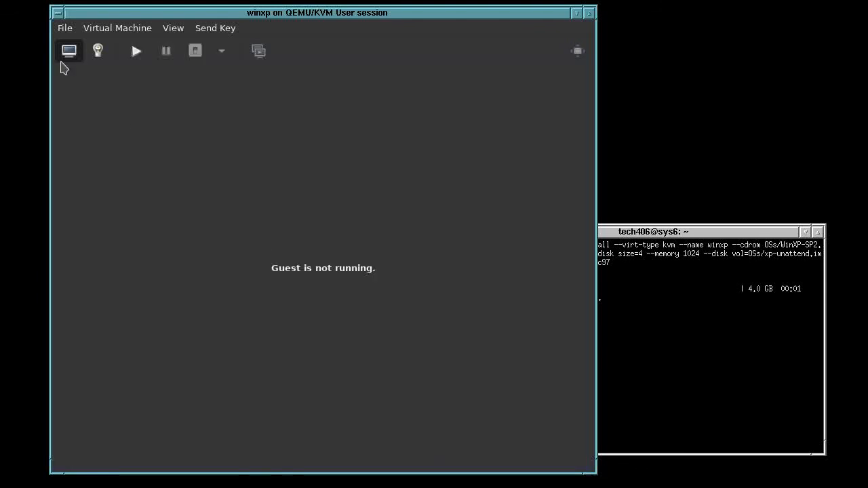
Step: Eject the image from IDE CDROM 1 in the virtual machine's hardware details and apply the change
click(98, 52)
click(502, 102)
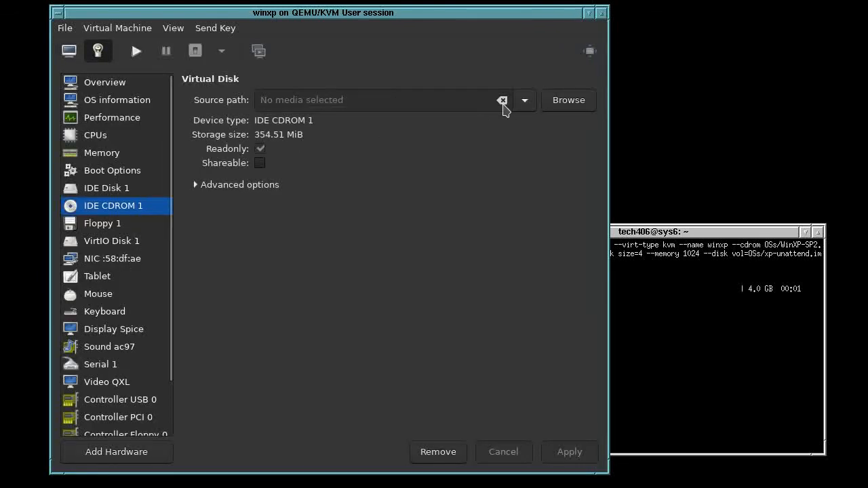
click(551, 453)
Step: Remove VirtIO Disk 1 and IDE Disk 1 from the virtual machine, confirming both removals
click(139, 244)
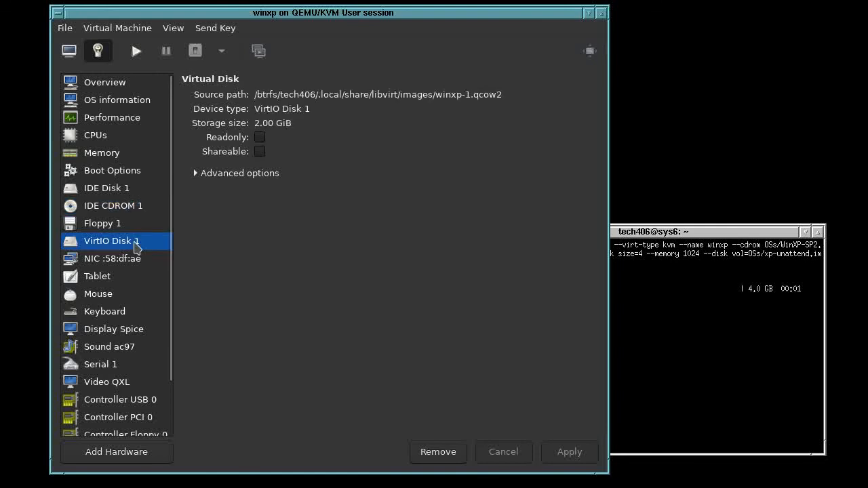
click(438, 452)
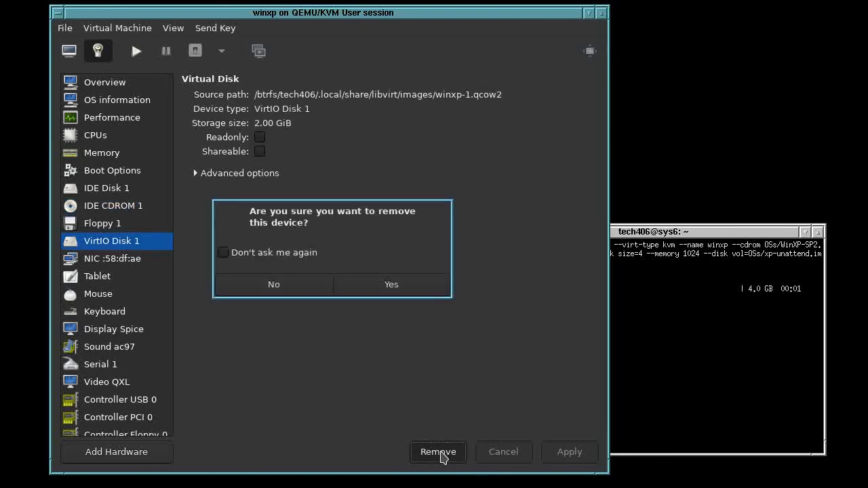
click(395, 289)
click(120, 189)
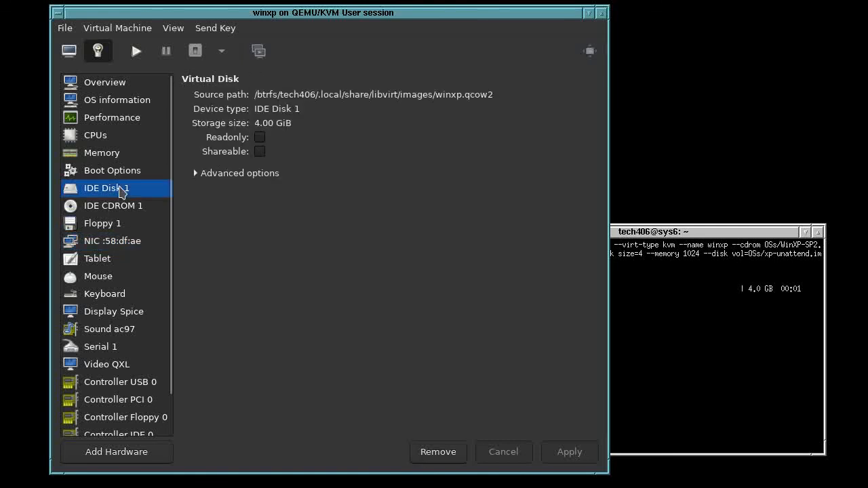
double_click(279, 109)
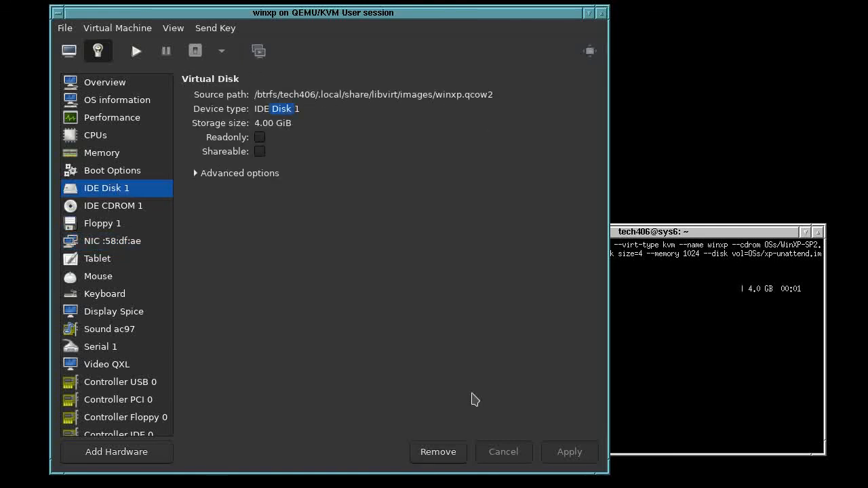
click(434, 455)
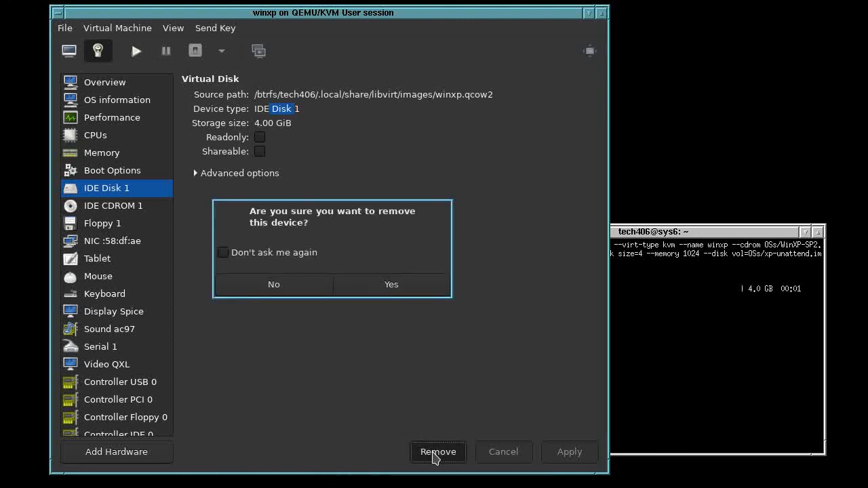
click(398, 285)
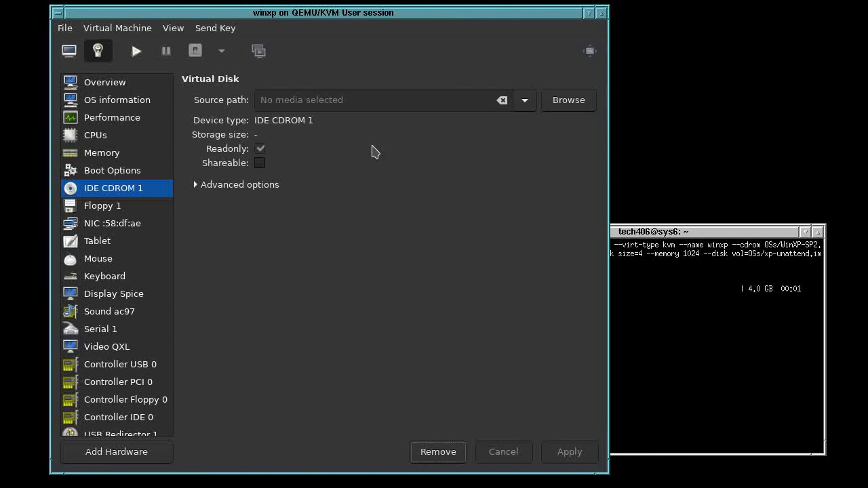
Step: Add the existing winxp.qcow2 volume as custom storage, using the Disk device type and VirtIO bus
click(128, 456)
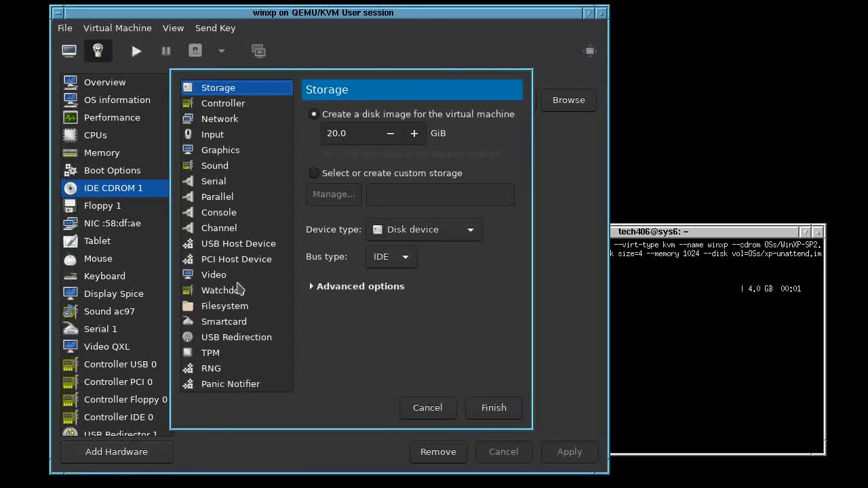
click(248, 108)
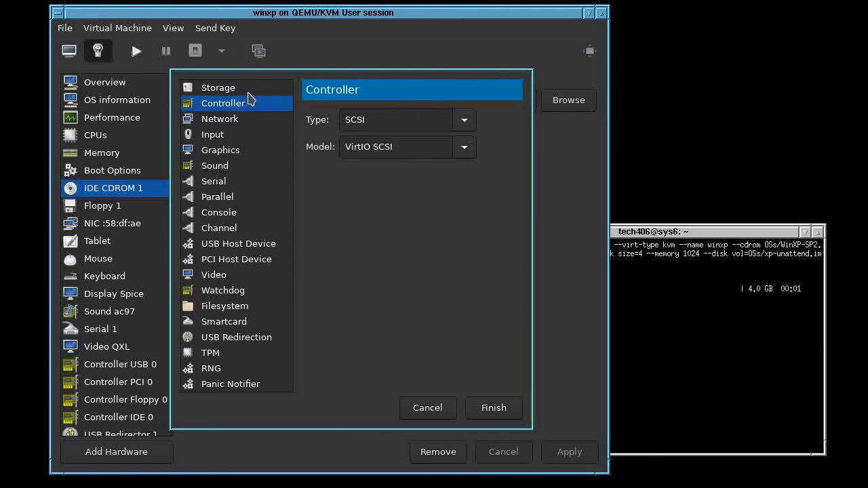
click(249, 90)
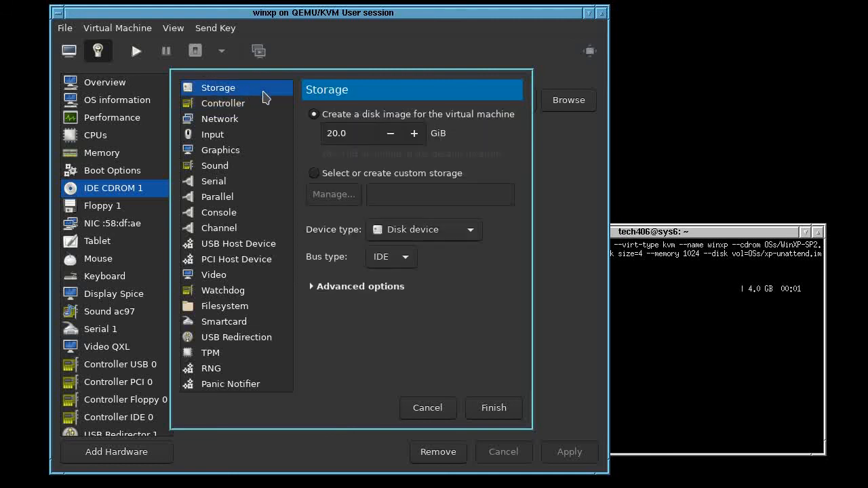
click(358, 174)
click(334, 195)
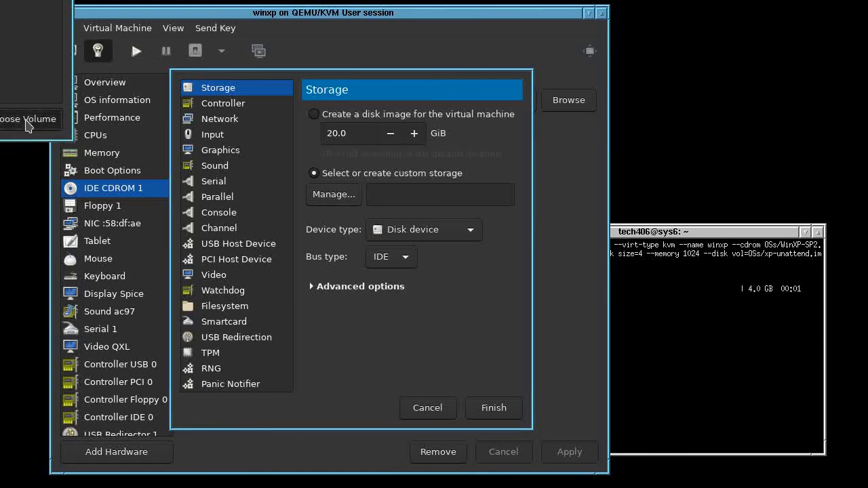
click(25, 123)
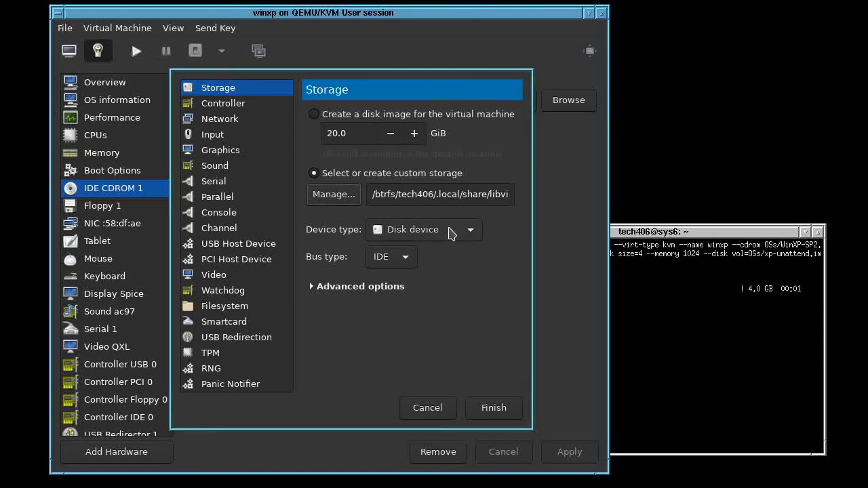
click(405, 258)
click(396, 337)
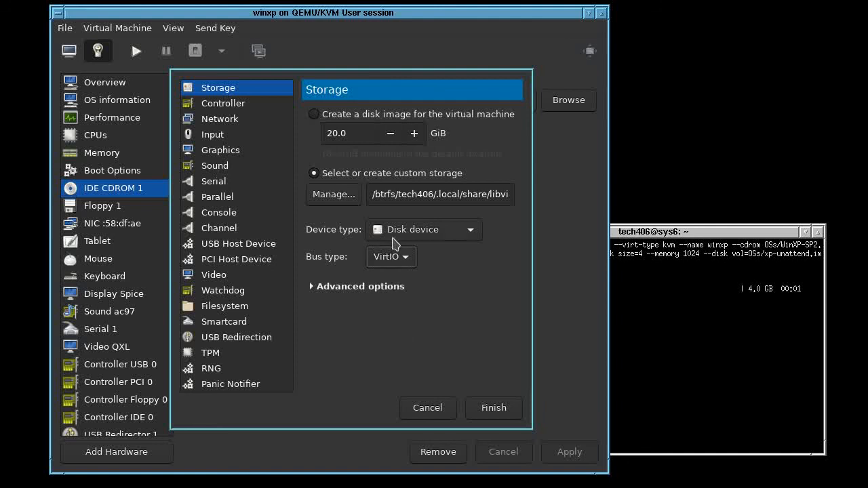
click(497, 411)
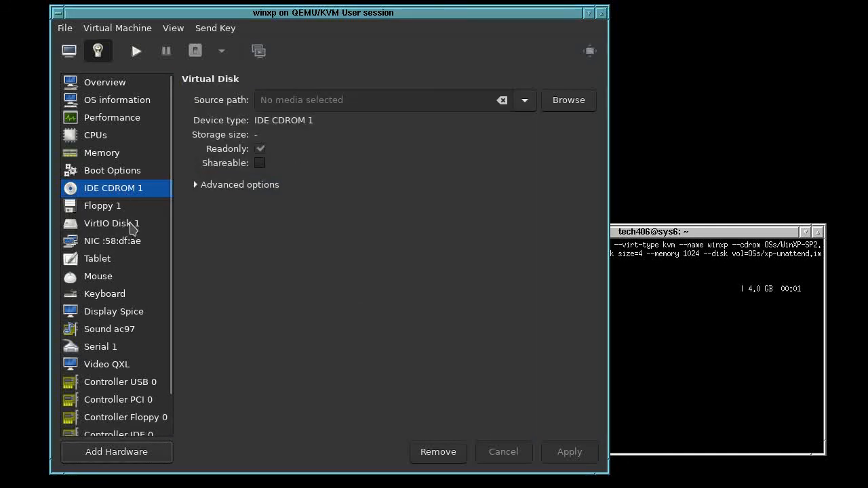
Step: Check the details of the VirtIO disk, floppy, and CD-ROM, and start the virtual machine from its console view
click(132, 228)
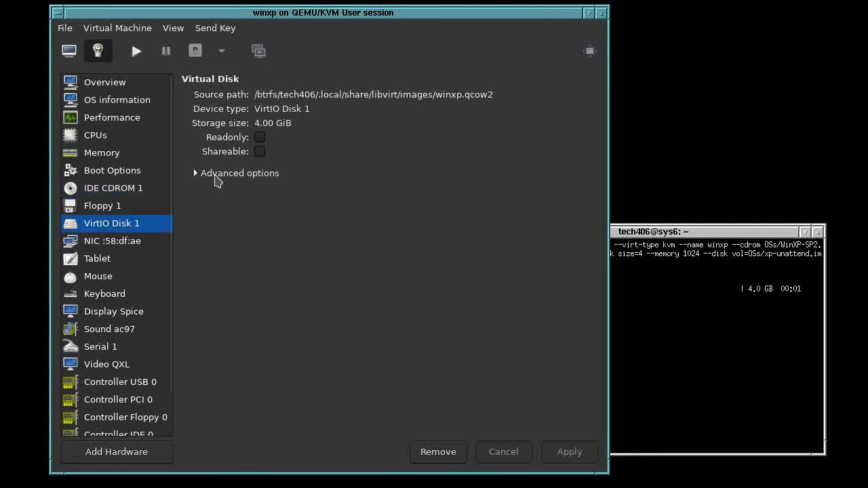
click(105, 208)
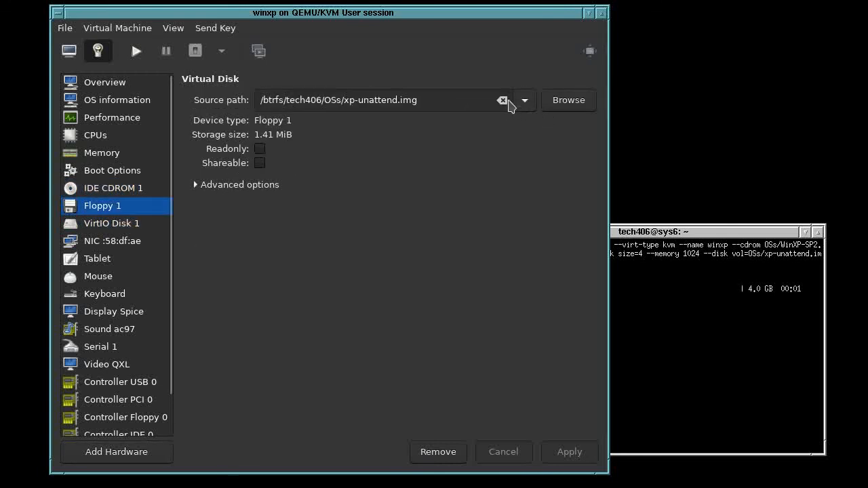
click(129, 191)
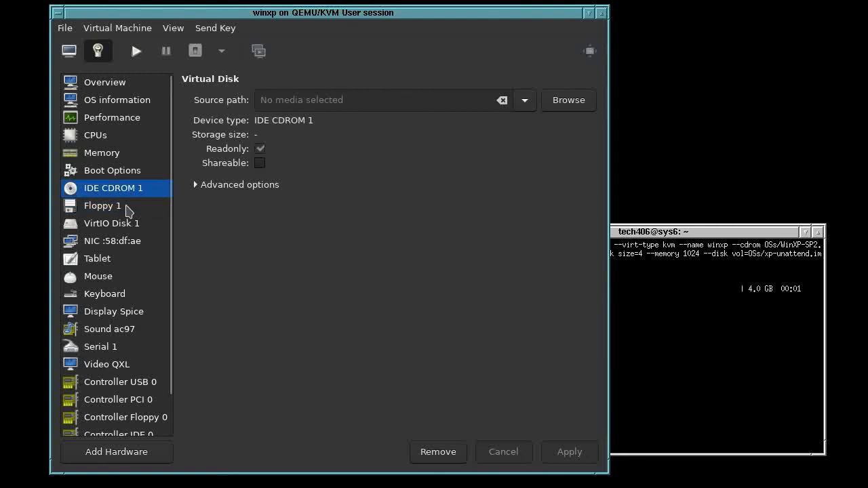
click(123, 121)
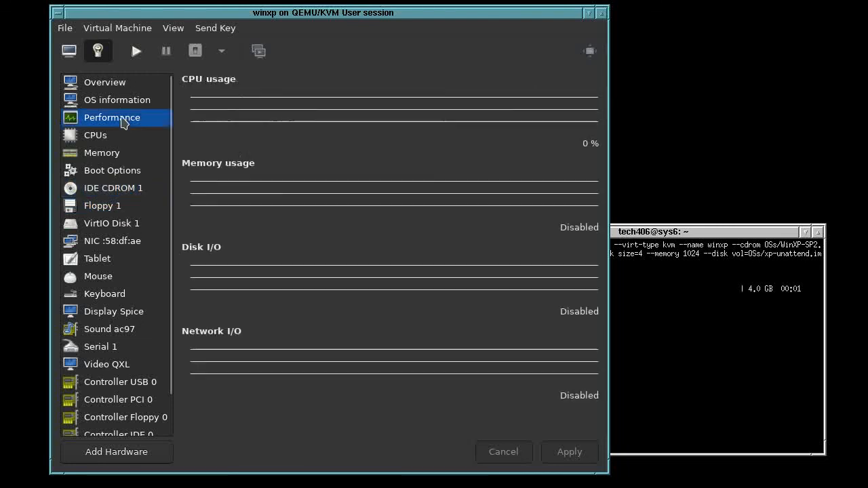
click(133, 200)
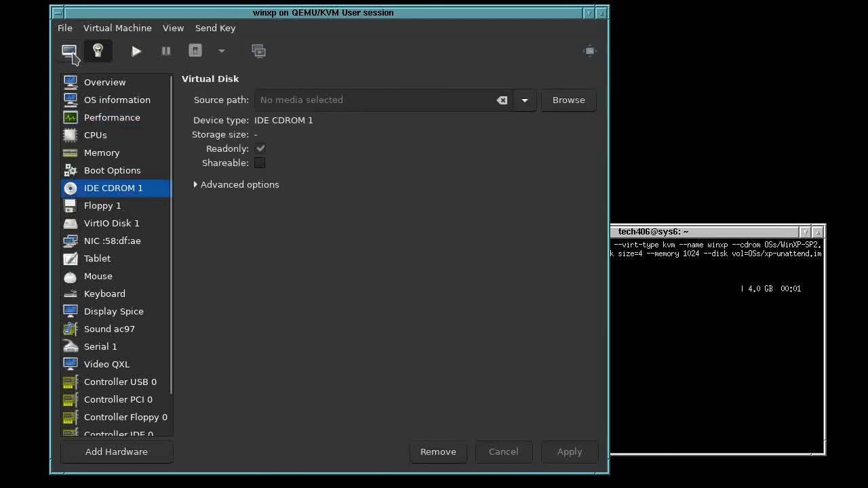
click(142, 226)
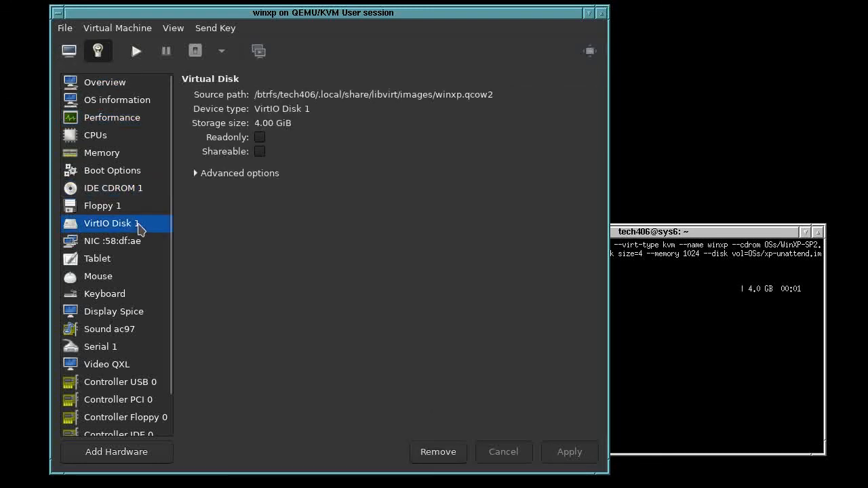
click(69, 52)
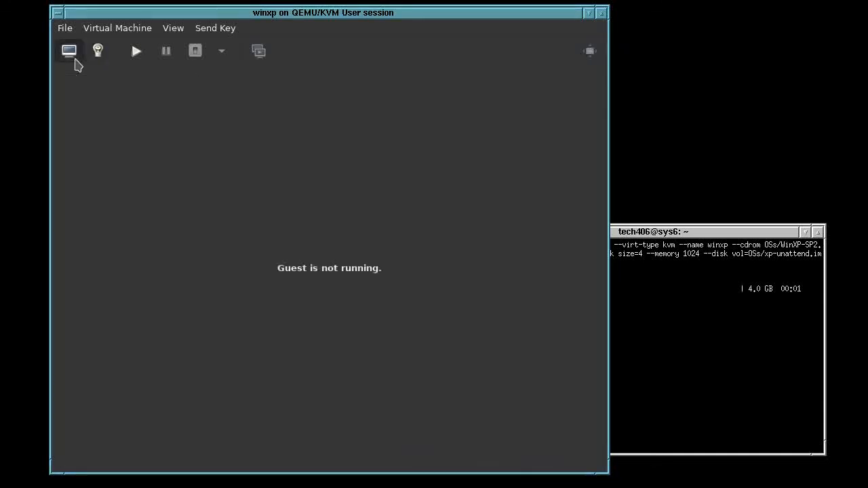
click(135, 53)
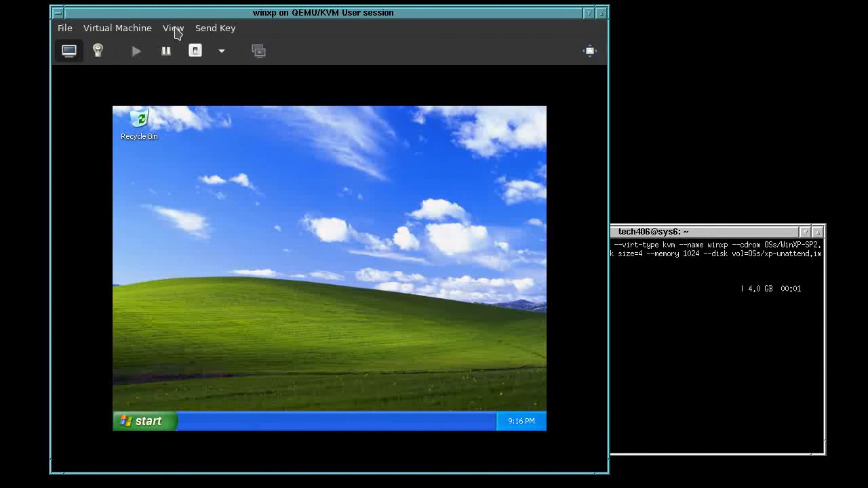
Step: Set the Windows XP guest's screen resolution to 800 by 600 pixels, keep the change, and dismiss the notification balloons
right_click(239, 217)
click(271, 290)
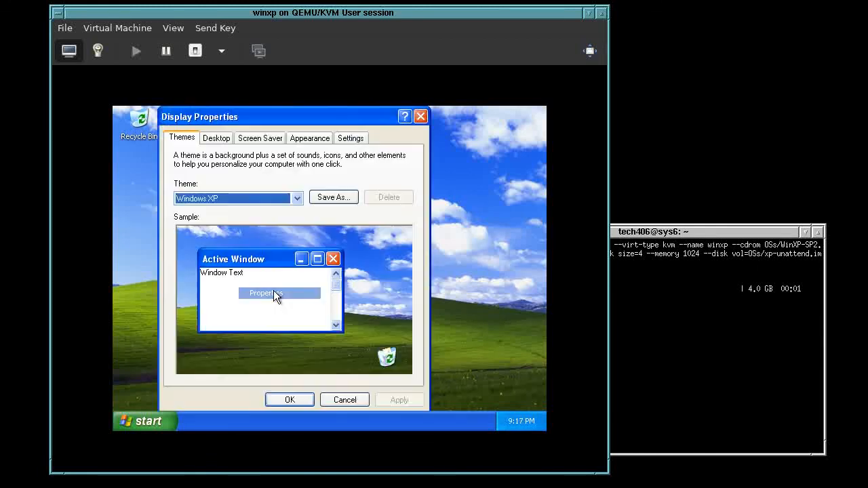
click(351, 138)
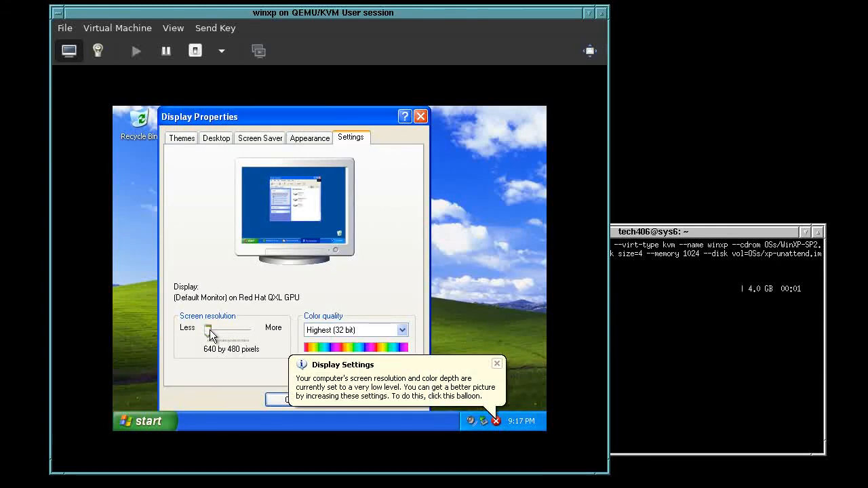
drag(208, 328, 213, 337)
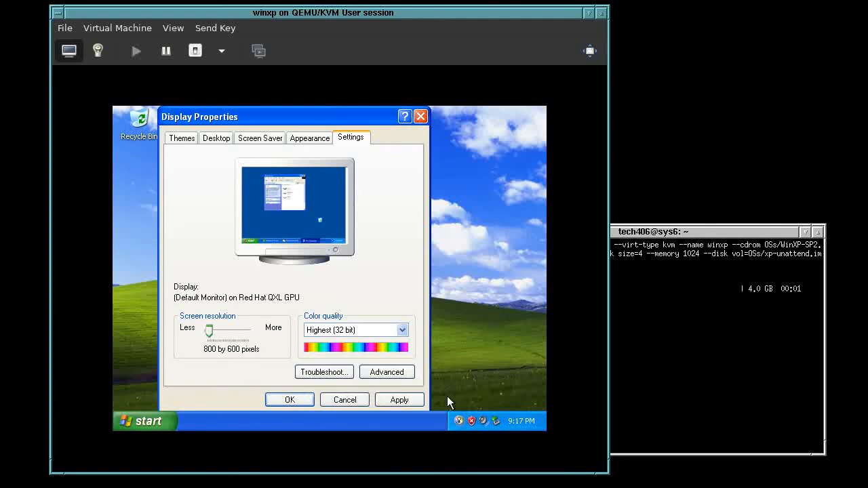
click(404, 399)
click(277, 186)
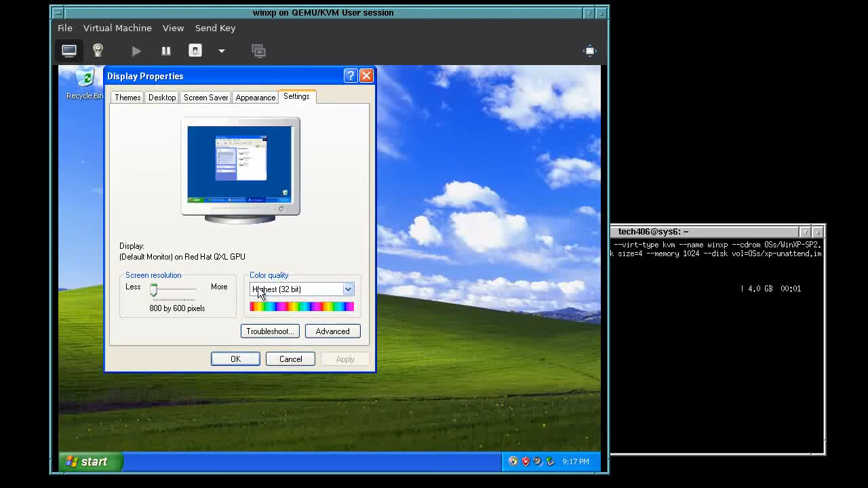
click(234, 358)
click(528, 405)
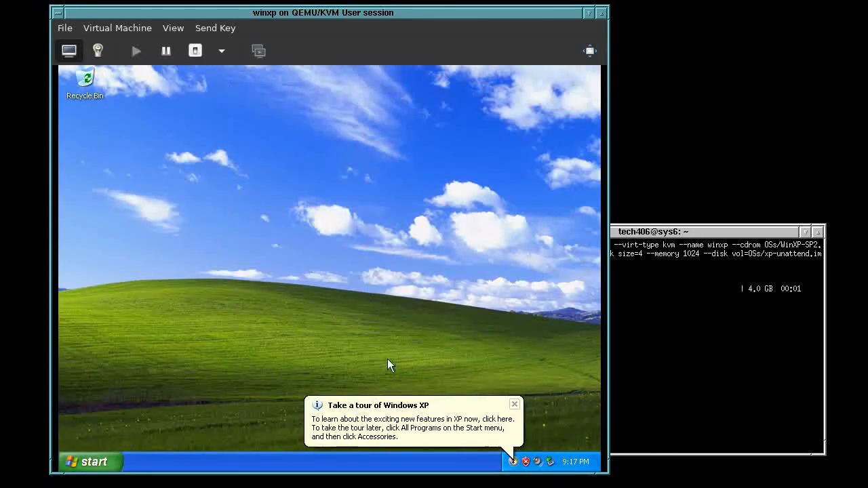
click(517, 405)
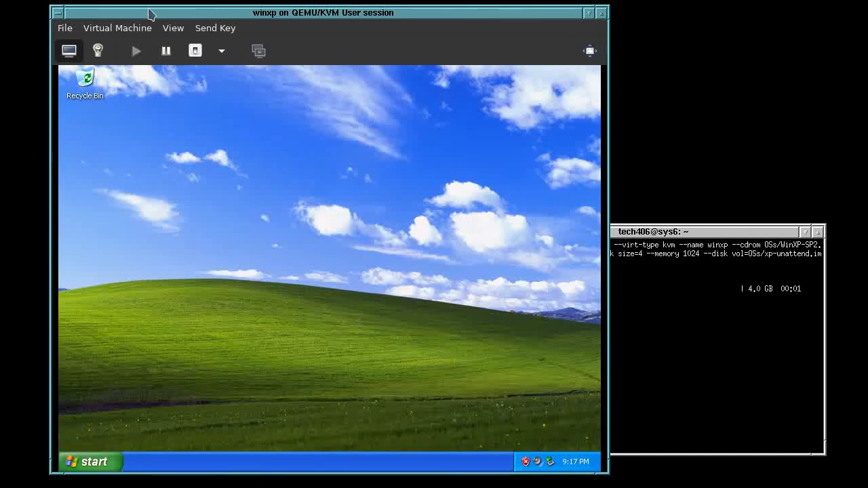
Step: Resize the virtual machine's window to fit the guest display and move the window slightly upward on the desktop
click(174, 30)
click(216, 114)
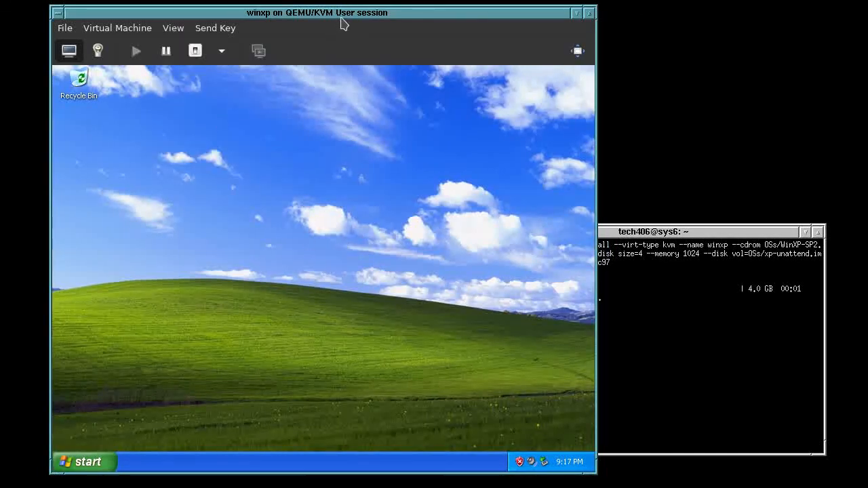
mouse_move(341, 14)
mouse_down()
mouse_move(378, 15)
mouse_move(344, 10)
mouse_up()
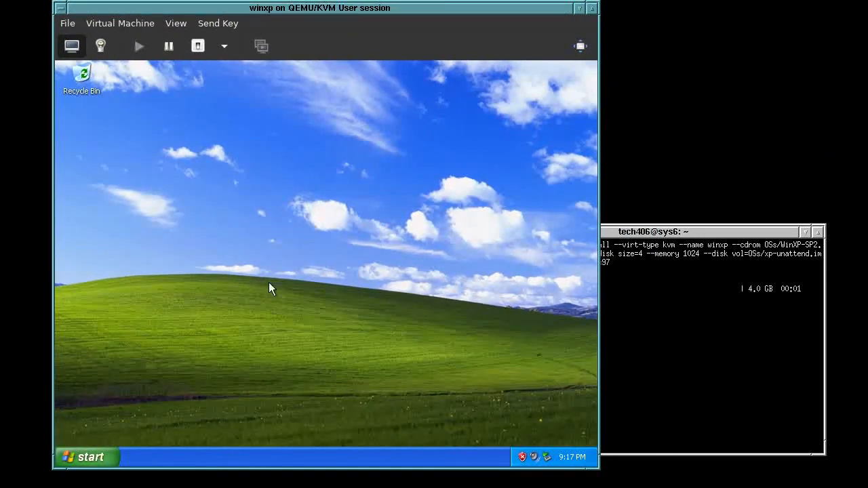